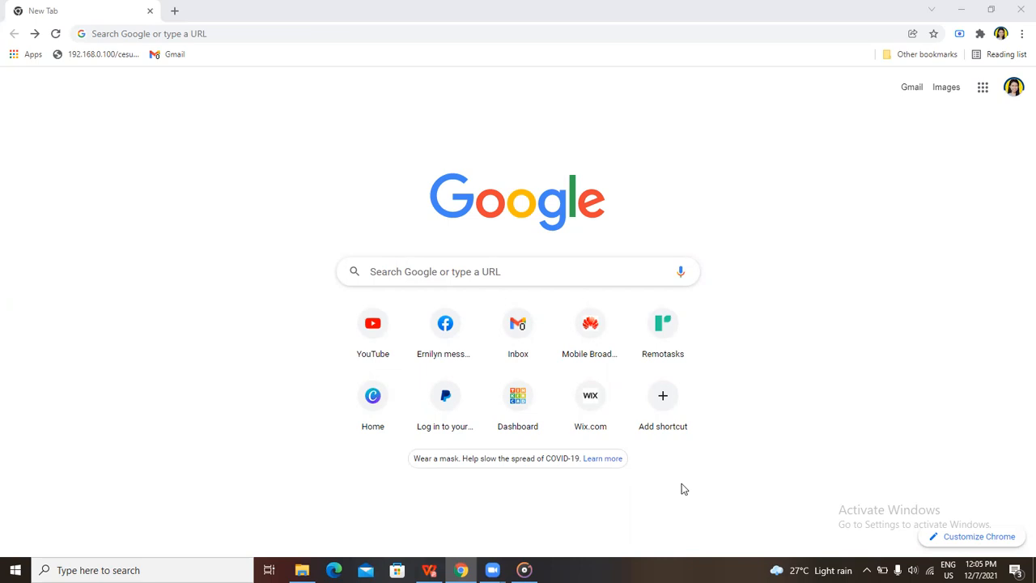
# Go to wix.com and open the Wix website builder page
pyautogui.click(210, 33)
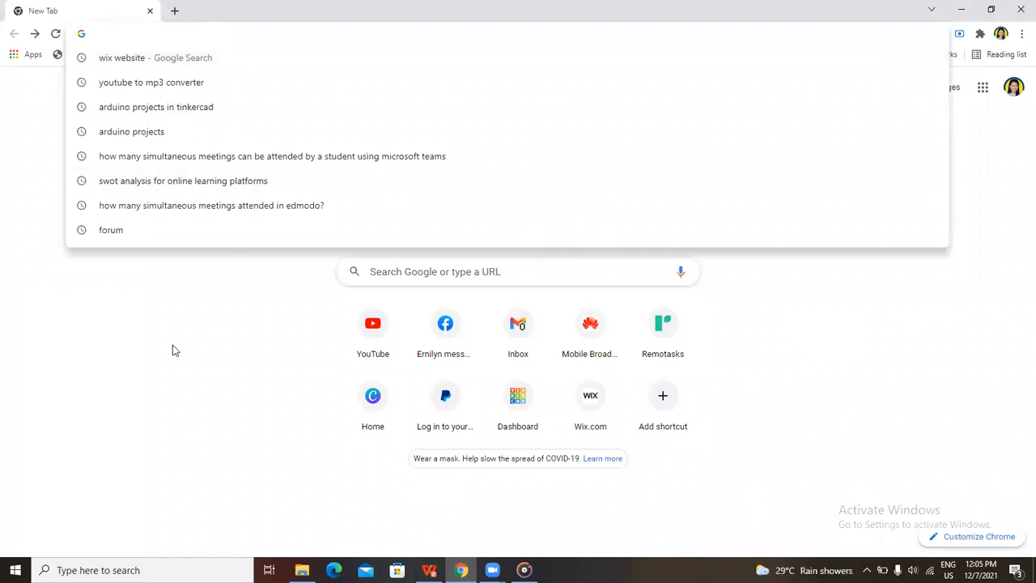
pyautogui.click(170, 356)
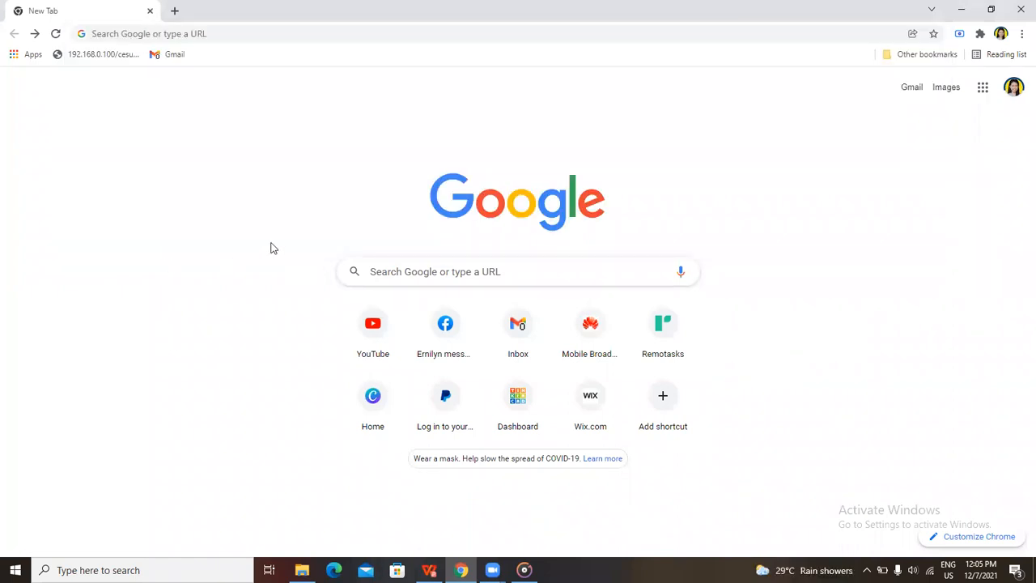
pyautogui.click(213, 34)
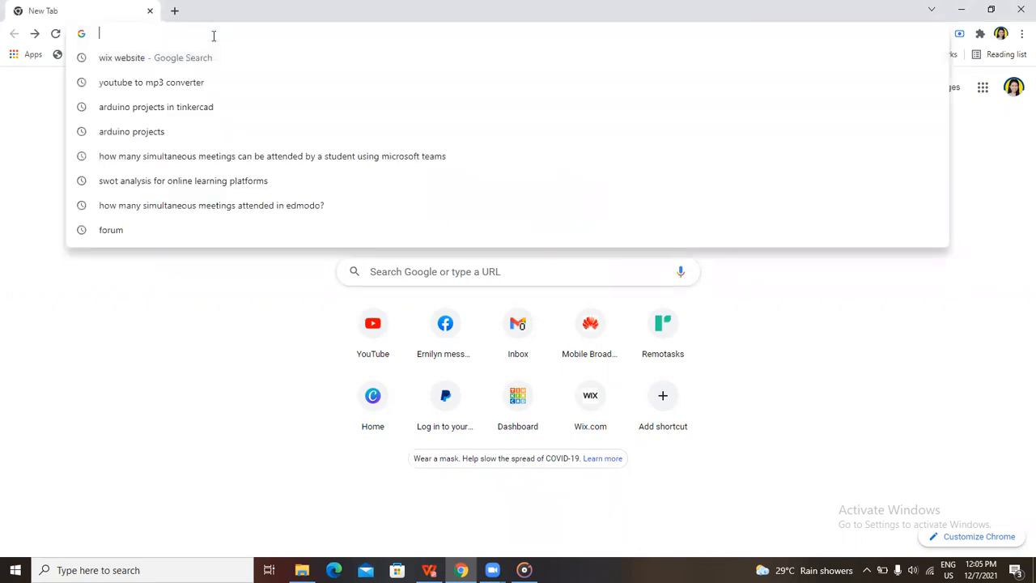
pyautogui.write('wix.')
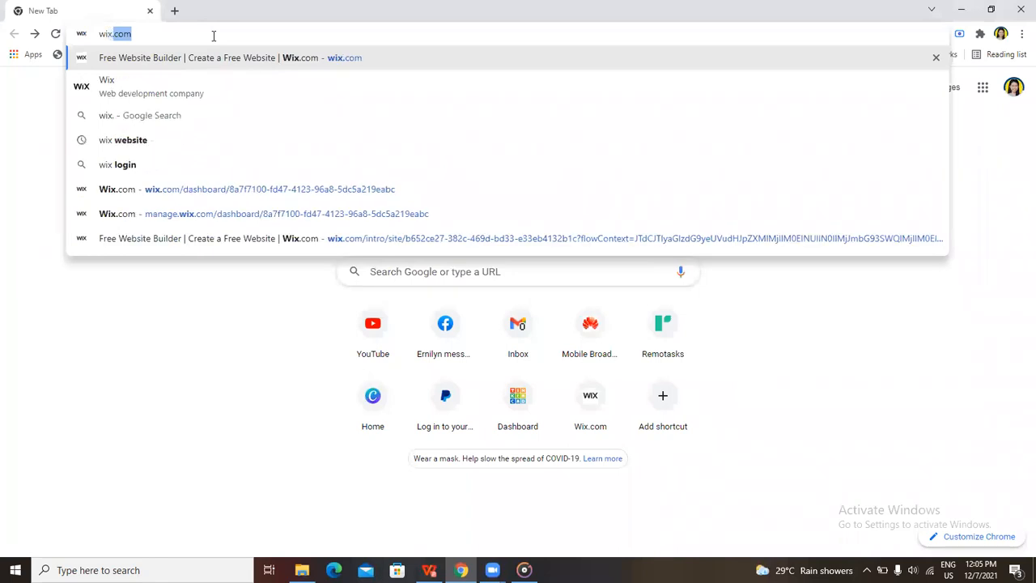
pyautogui.write('com')
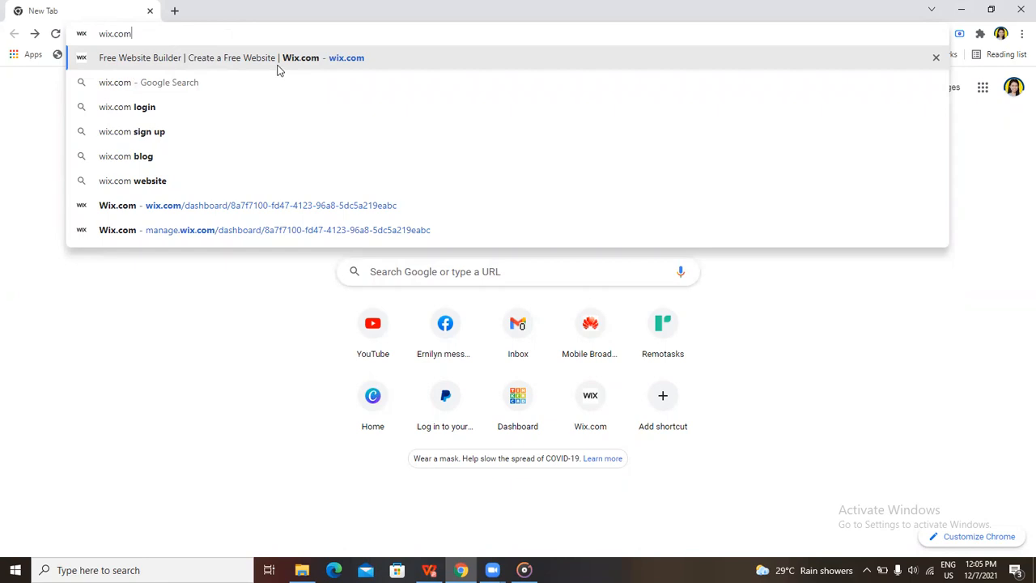
pyautogui.click(323, 65)
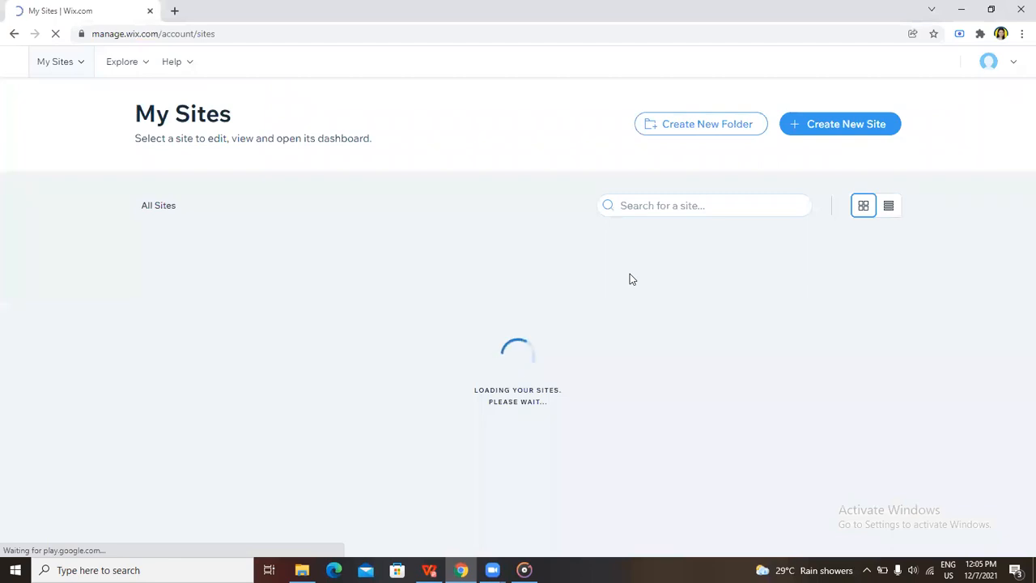
# Log out of the current Wix account
pyautogui.click(1016, 65)
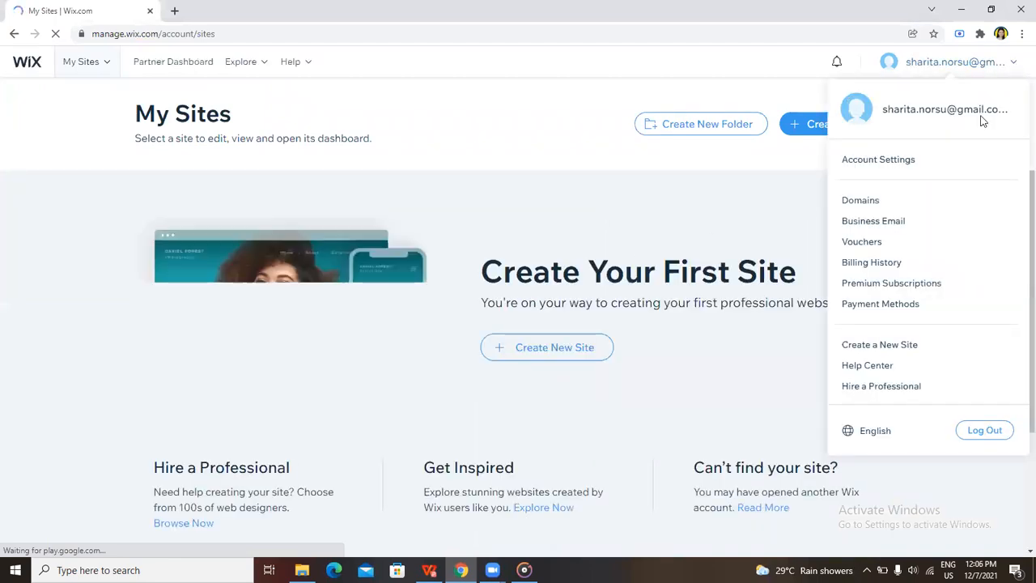
pyautogui.click(985, 430)
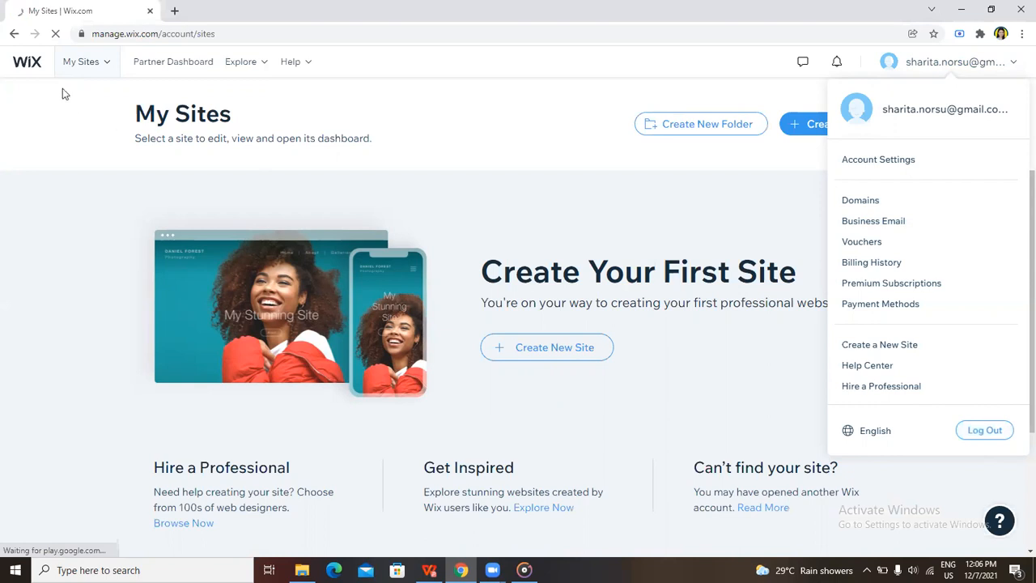
pyautogui.click(997, 437)
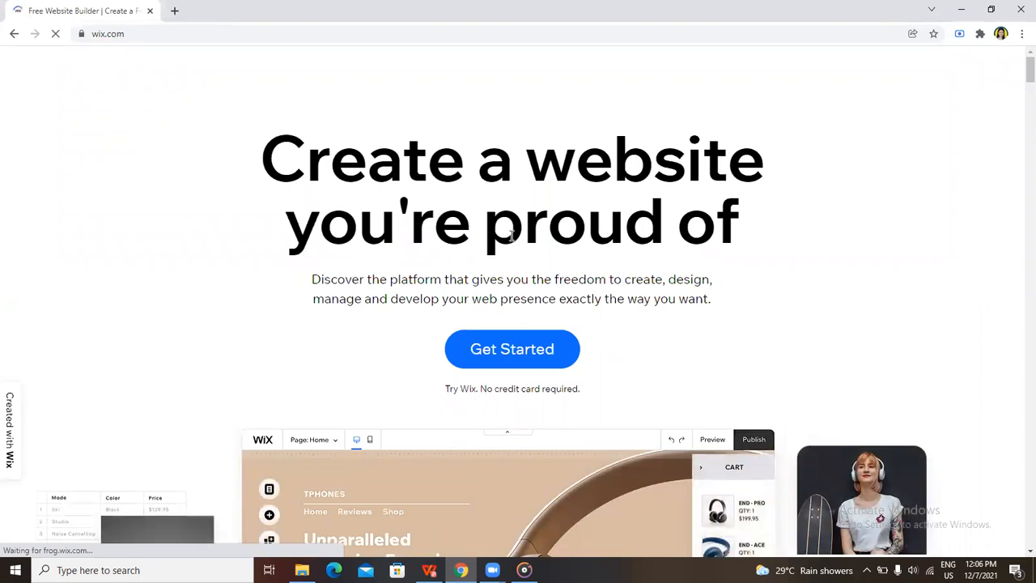
# Get started from the Wix home page, view the Sign Up form, and return to the Log In form
pyautogui.click(537, 363)
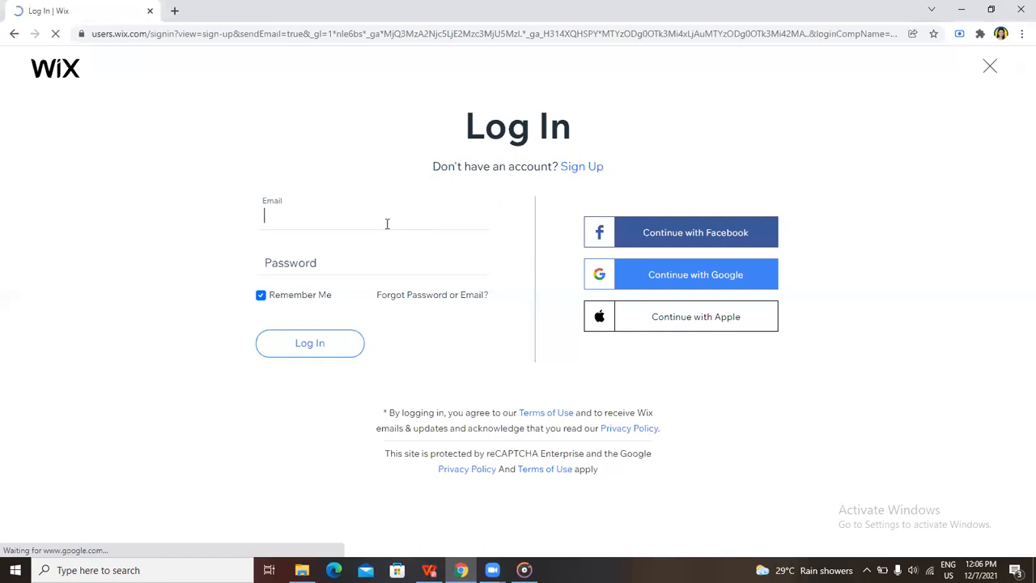
pyautogui.click(591, 173)
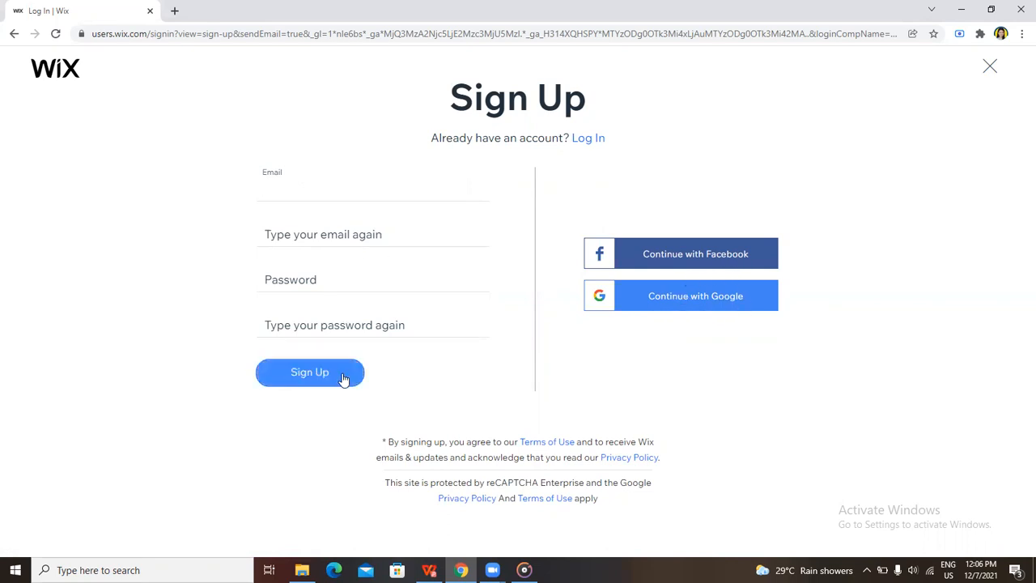
pyautogui.click(588, 139)
# Enter the account's e-mail address in the Log In form
pyautogui.click(330, 221)
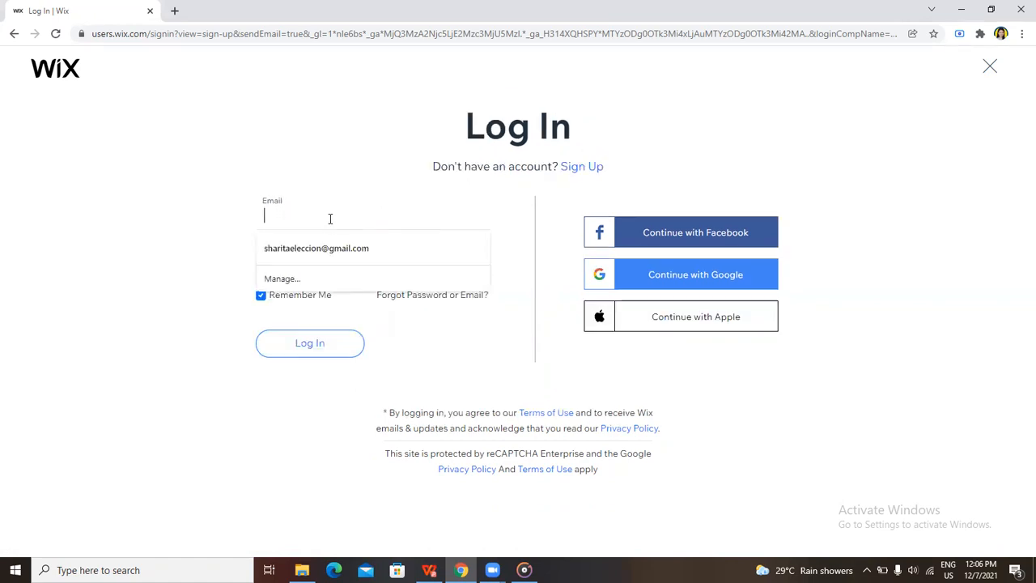
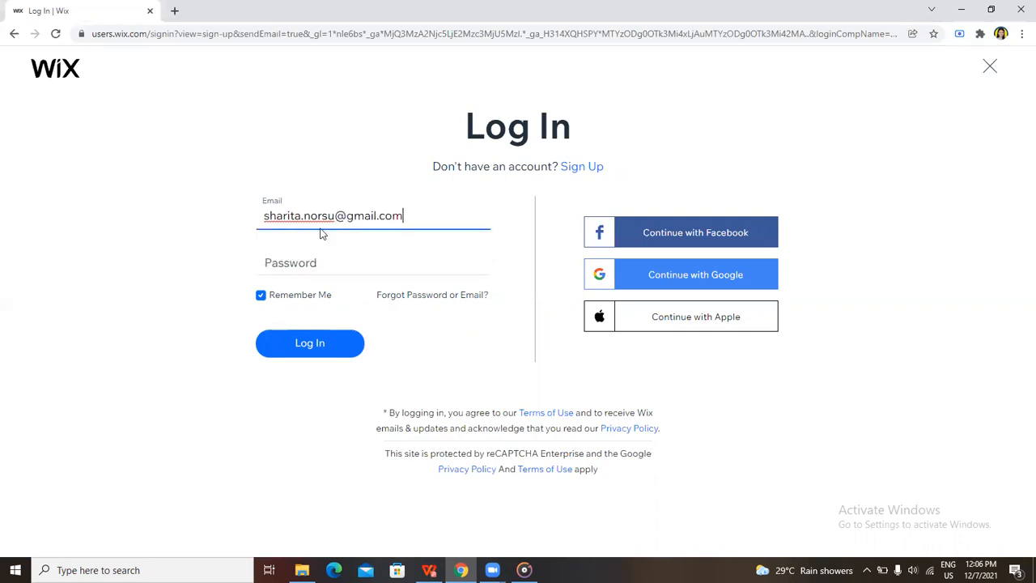
# Enter the account password and log in to Wix
pyautogui.click(315, 262)
pyautogui.write('••••••••••')
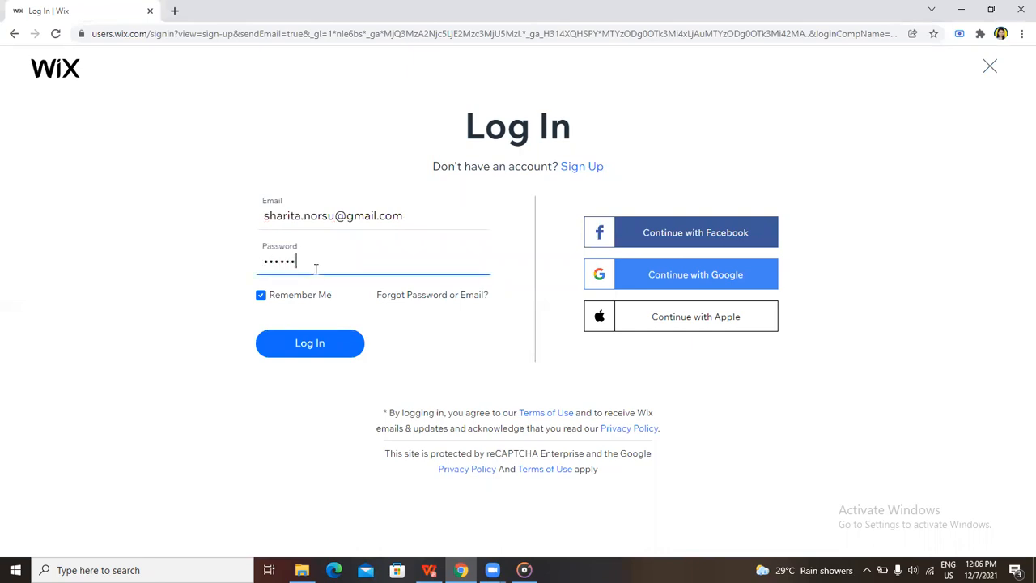
pyautogui.write('•')
pyautogui.click(321, 351)
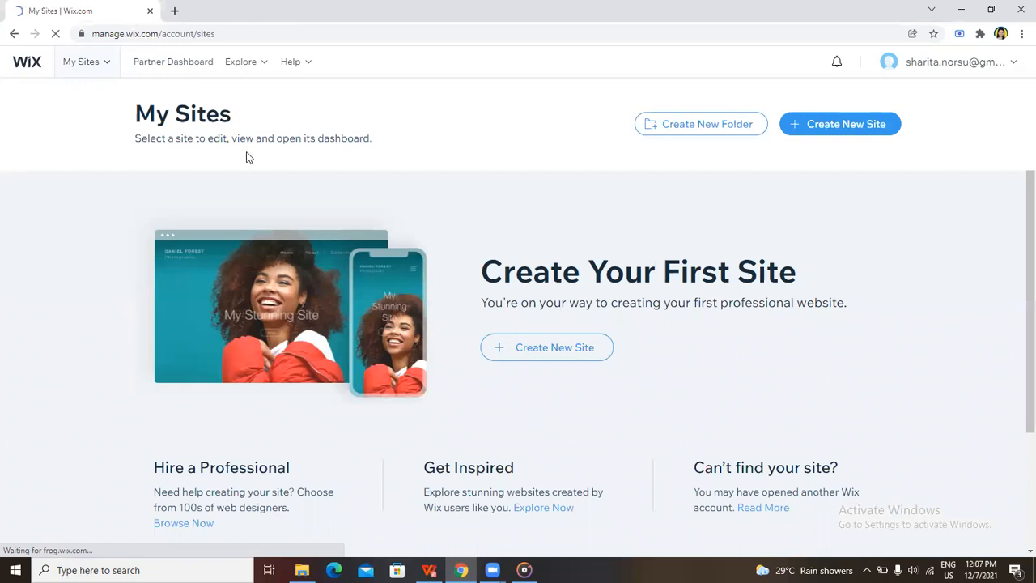
# Start creating a new site from the My Sites page
pyautogui.scroll(-2, 524, 360)
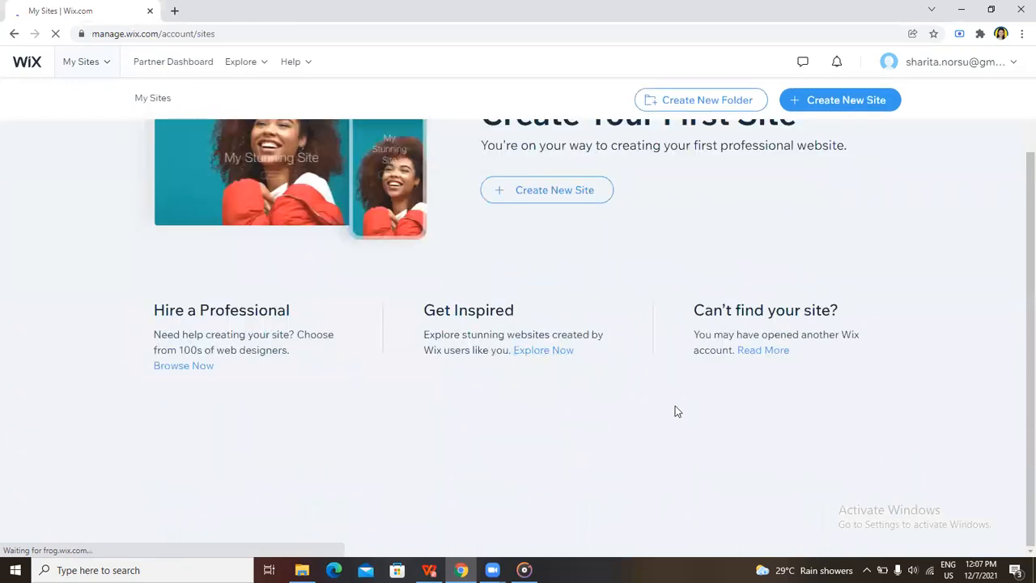
pyautogui.scroll(2, 602, 407)
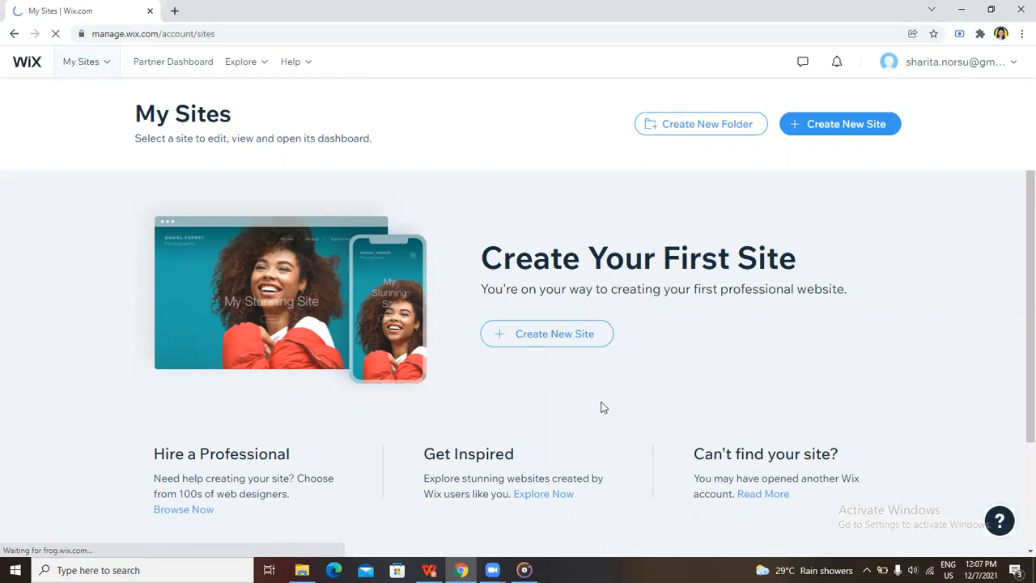
pyautogui.click(567, 340)
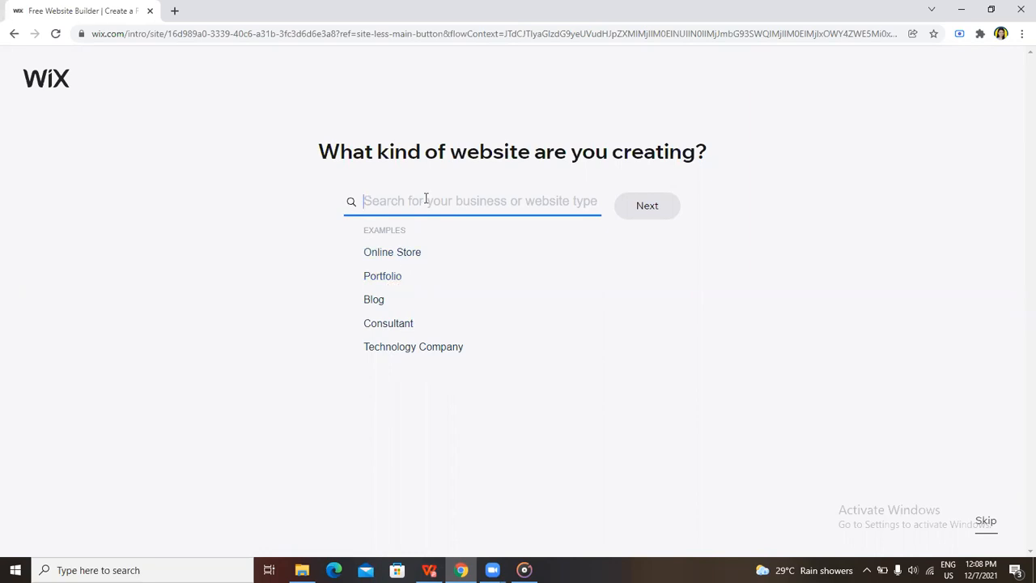
# Search for the website type "Resume" and choose Business Student Resume
pyautogui.write('Resume')
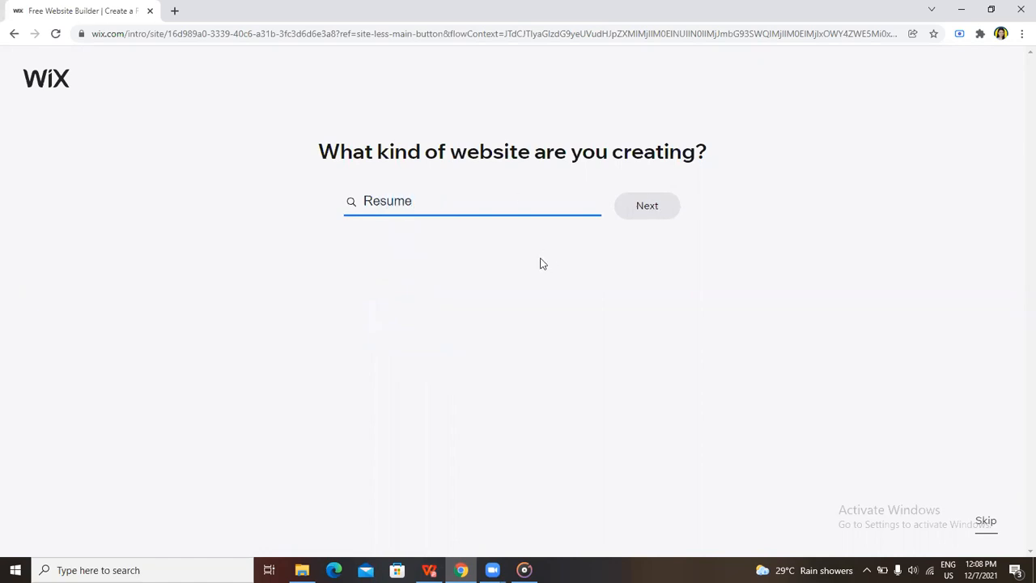
pyautogui.click(661, 213)
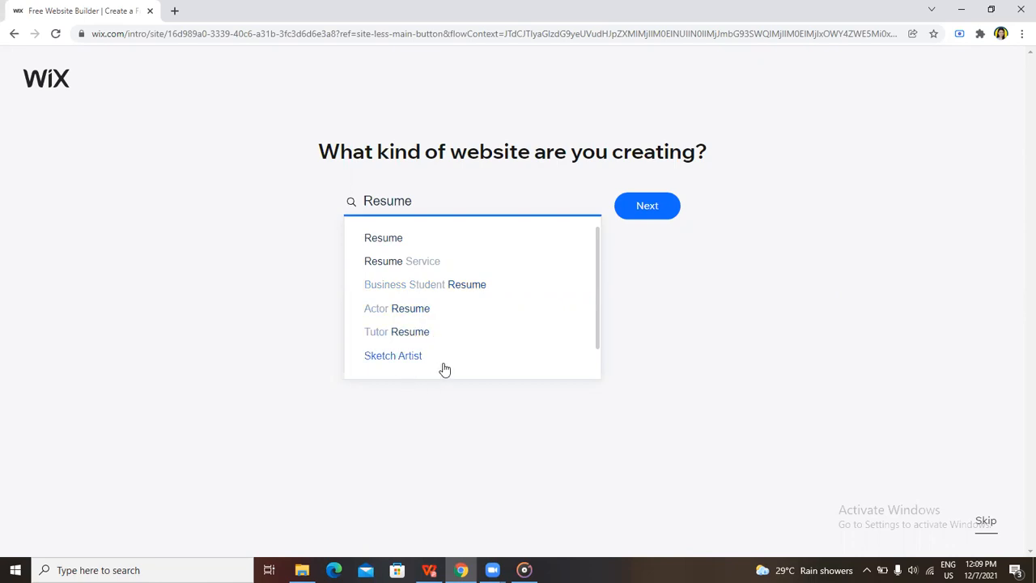
pyautogui.click(434, 292)
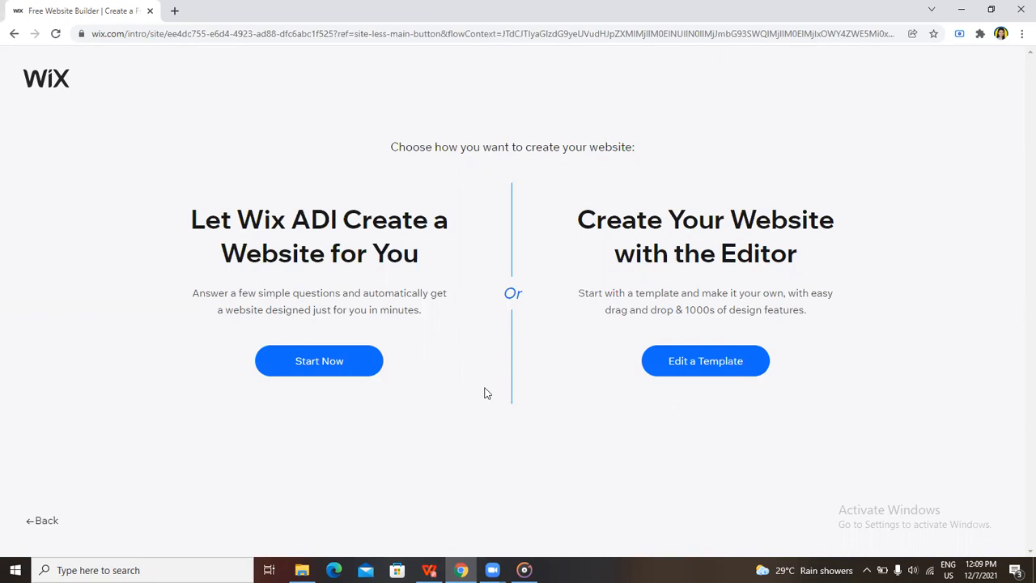
pyautogui.rightClick(323, 371)
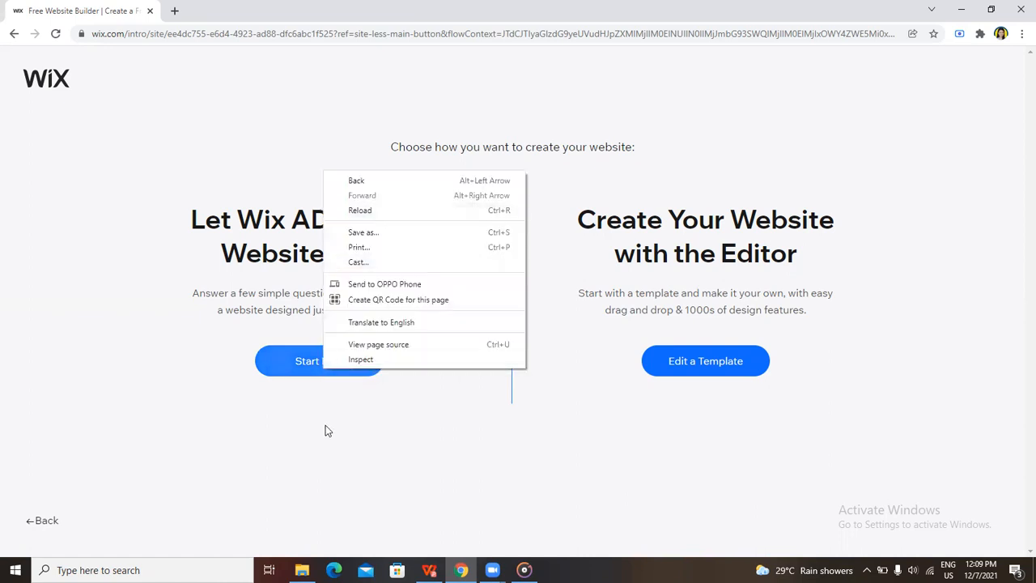
pyautogui.click(128, 36)
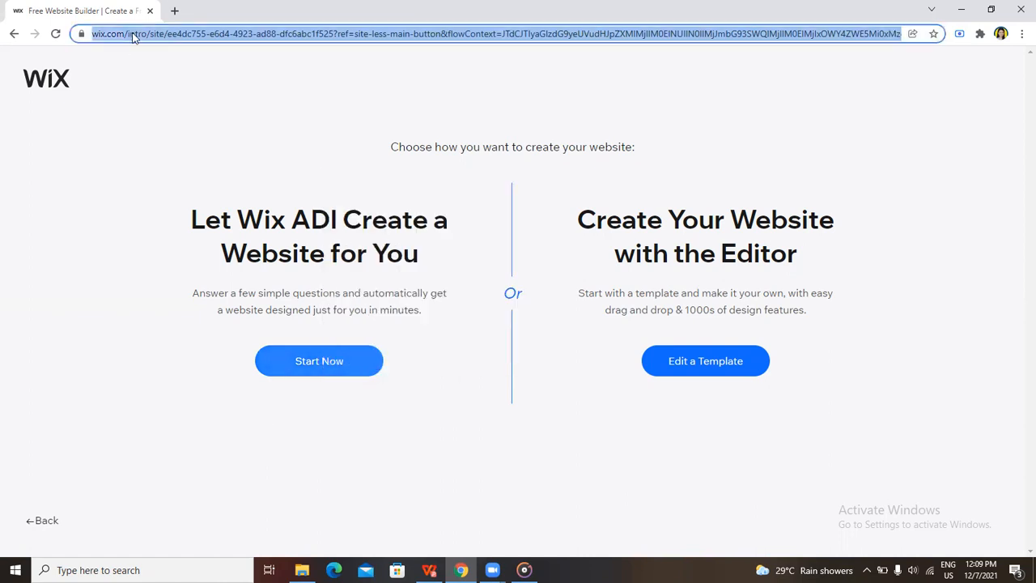
pyautogui.click(175, 10)
pyautogui.hotkey('ctrl', 'v')
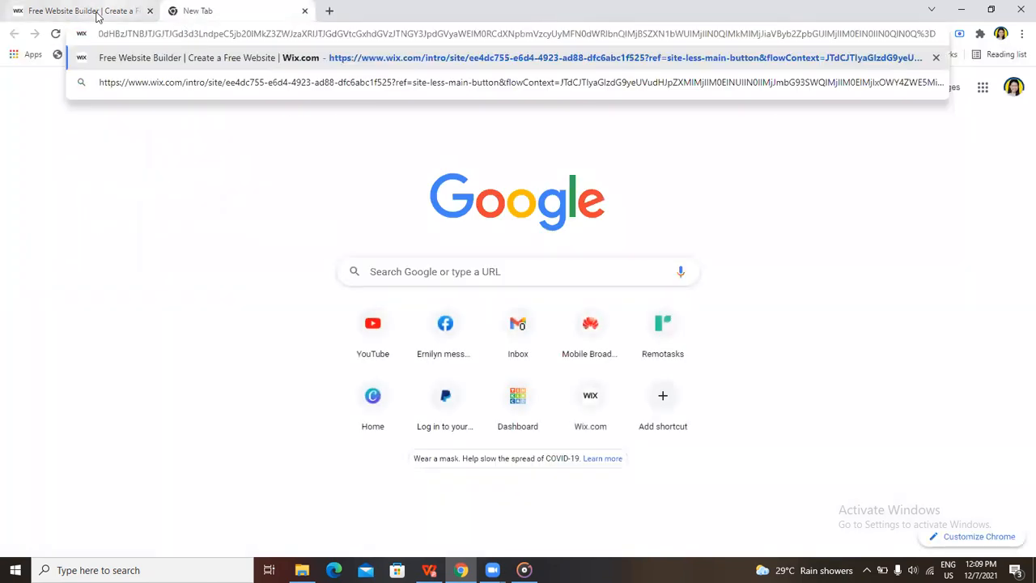
pyautogui.press('Return')
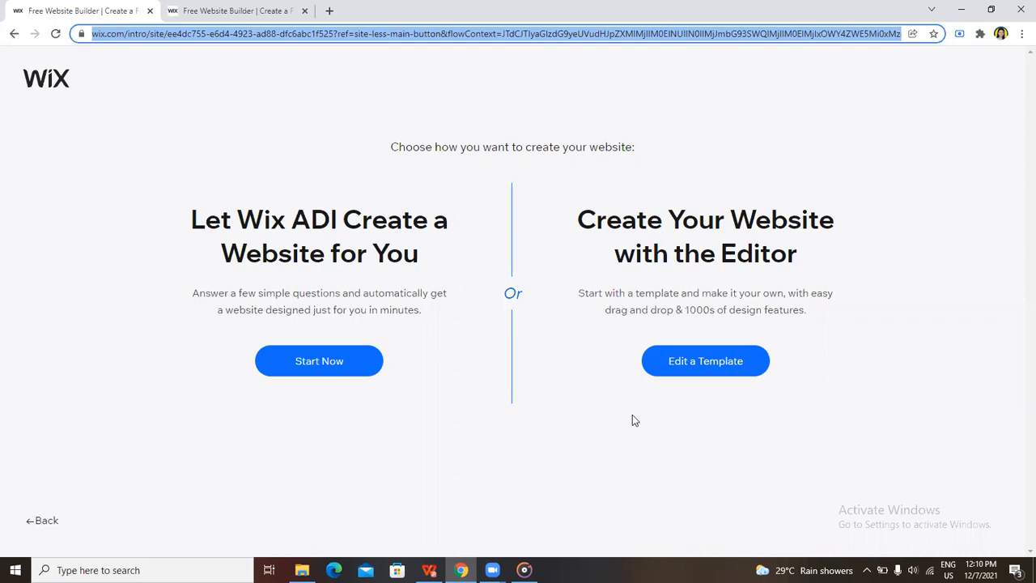
pyautogui.click(243, 16)
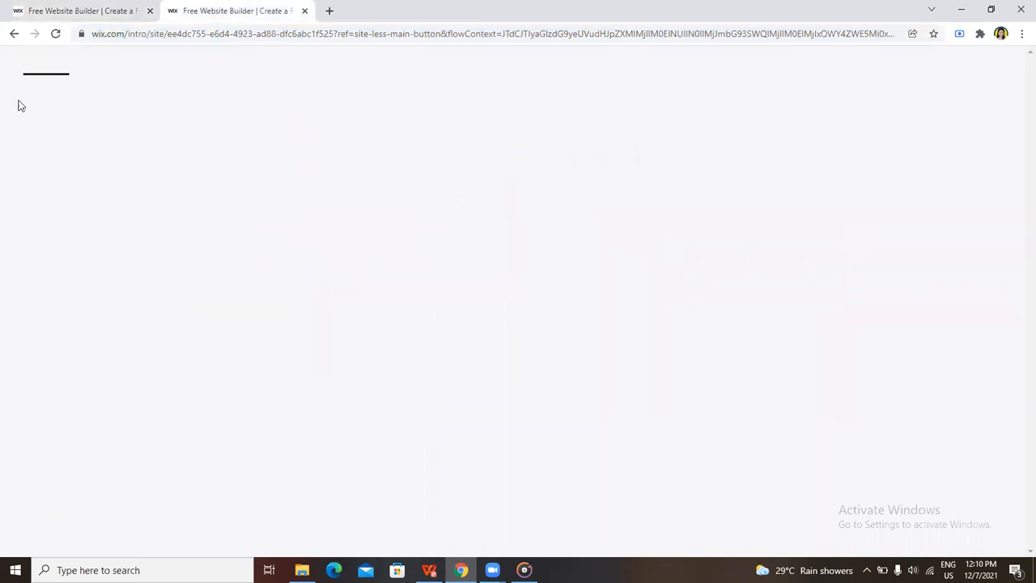
pyautogui.click(121, 10)
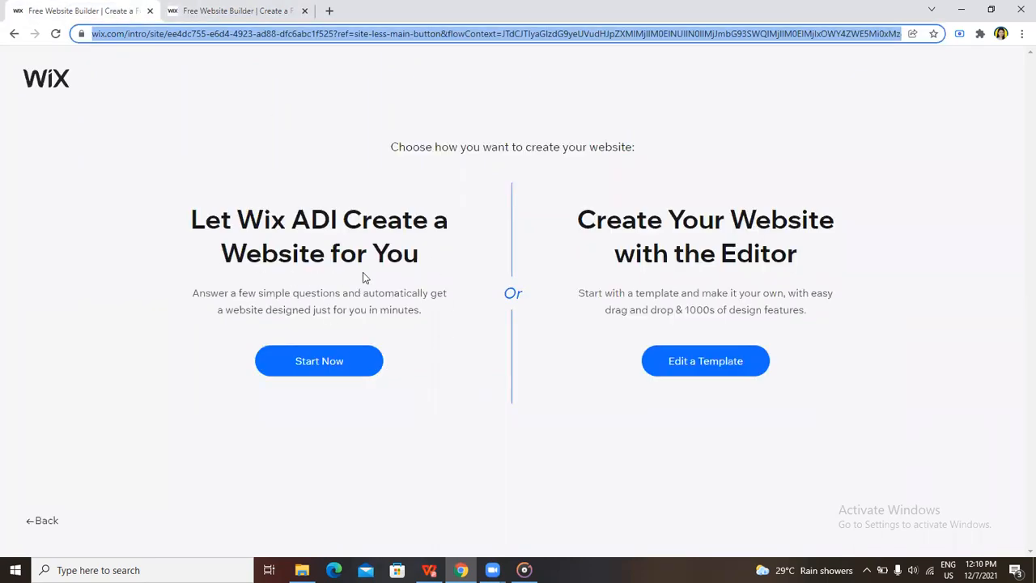
pyautogui.click(234, 11)
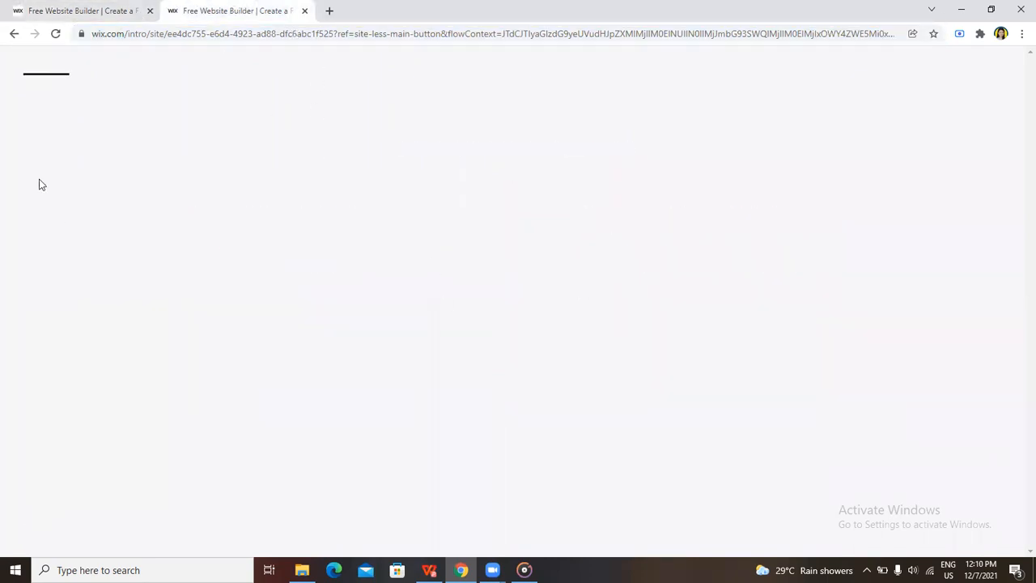
pyautogui.click(53, 34)
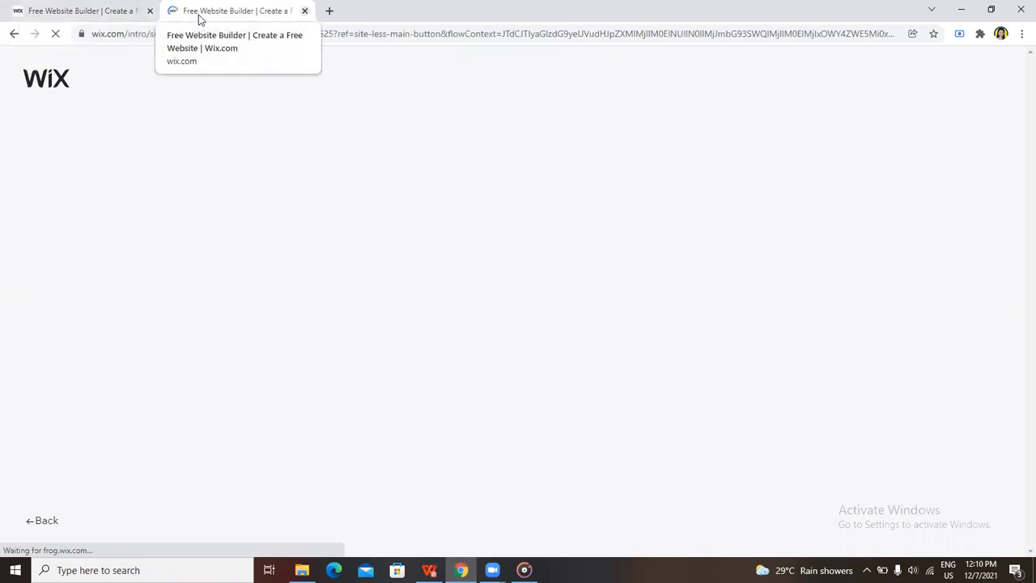
pyautogui.hotkey('ctrl', 'w')
pyautogui.click(240, 106)
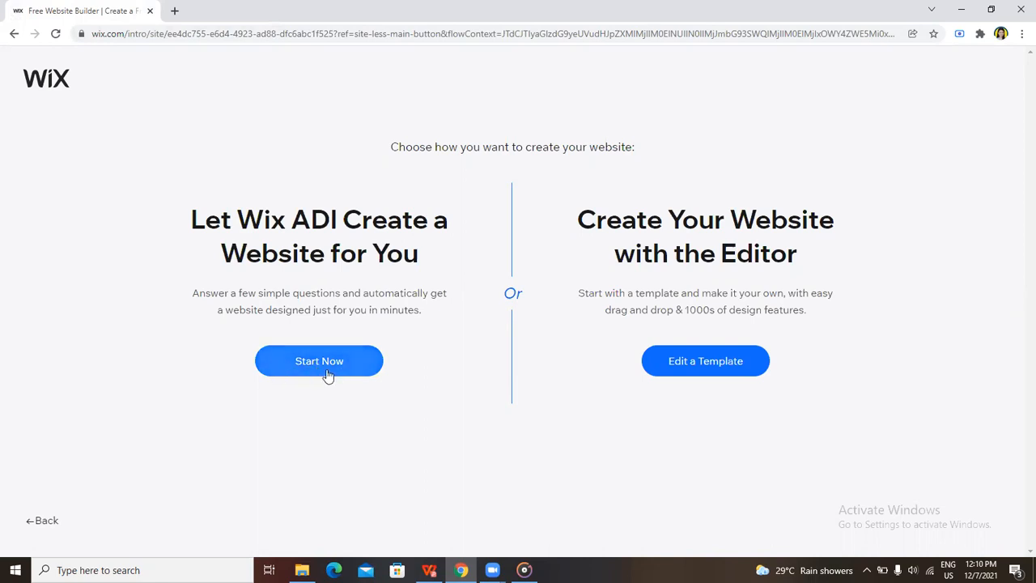
# Choose to create the website with the Editor by editing a template
pyautogui.rightClick(710, 366)
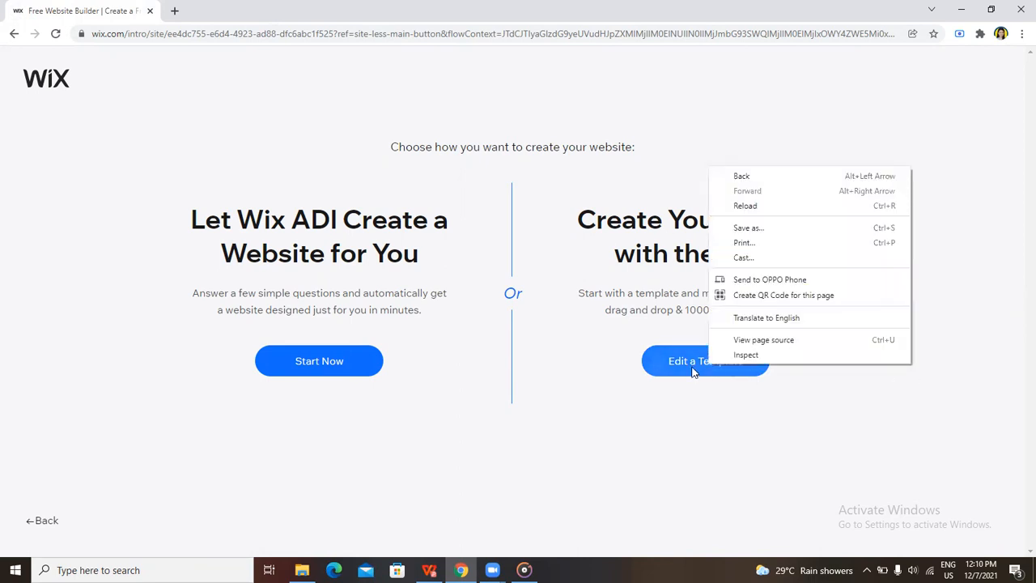
pyautogui.click(693, 372)
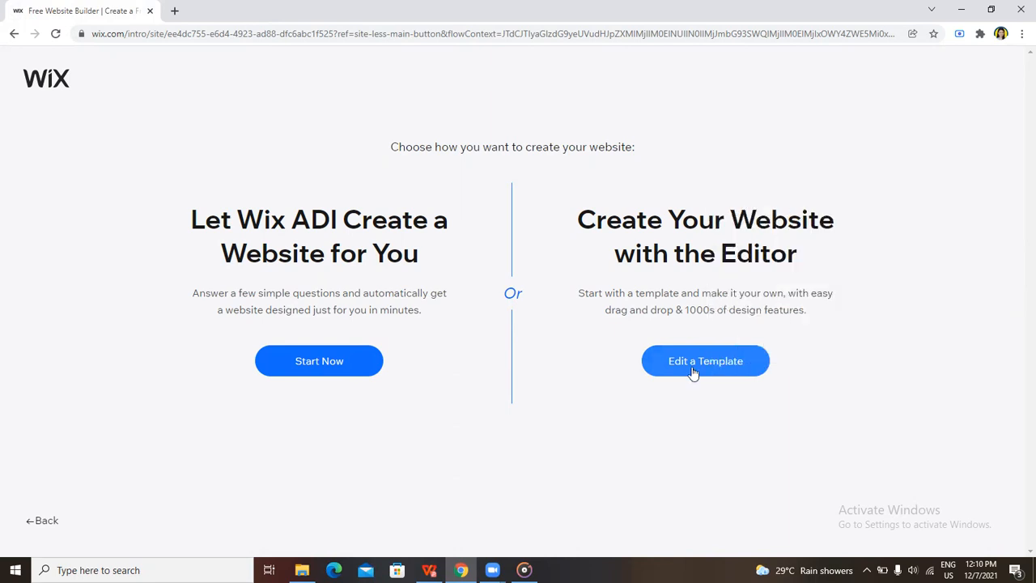
pyautogui.click(693, 372)
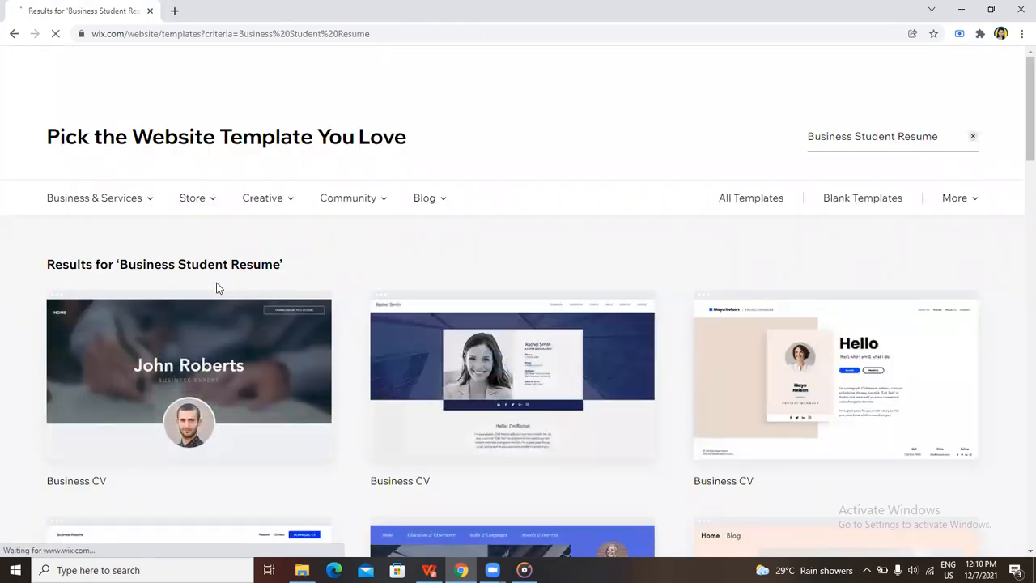
# Look through the first page of template results for Business Student Resume
pyautogui.moveTo(219, 295)
pyautogui.moveTo(125, 212)
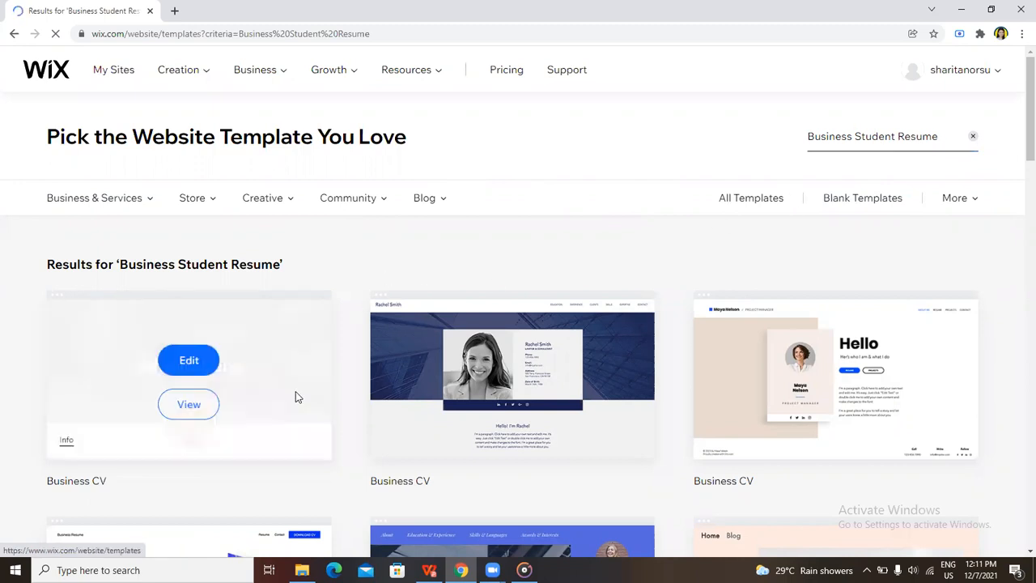
pyautogui.scroll(-4, 374, 436)
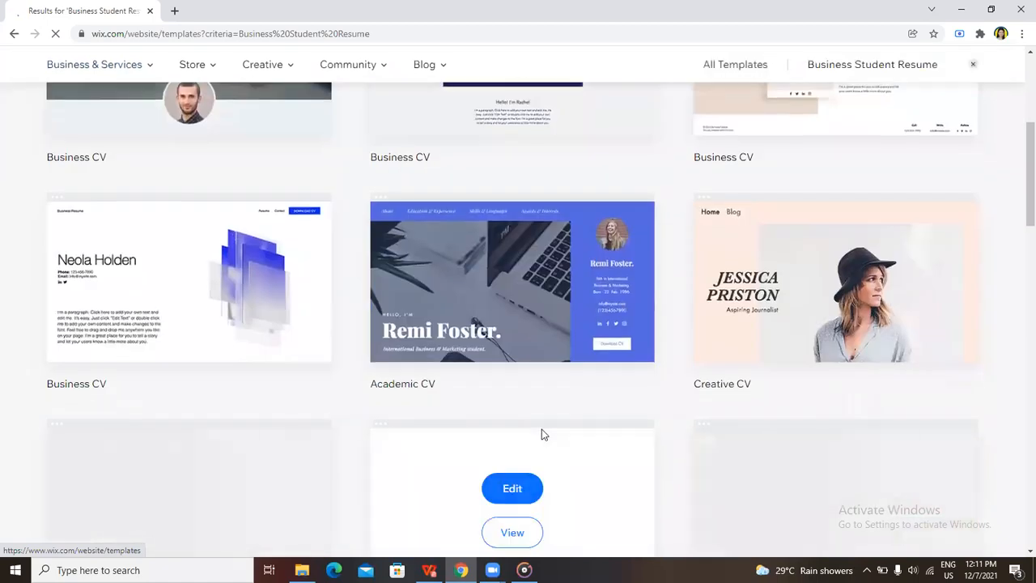
pyautogui.scroll(-8, 748, 377)
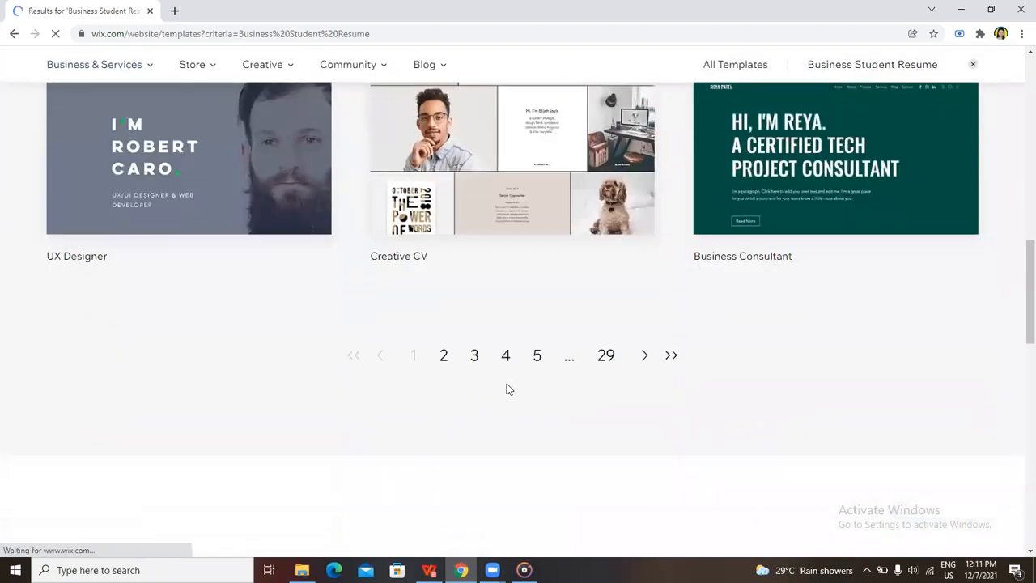
pyautogui.scroll(3, 505, 390)
pyautogui.moveTo(822, 415)
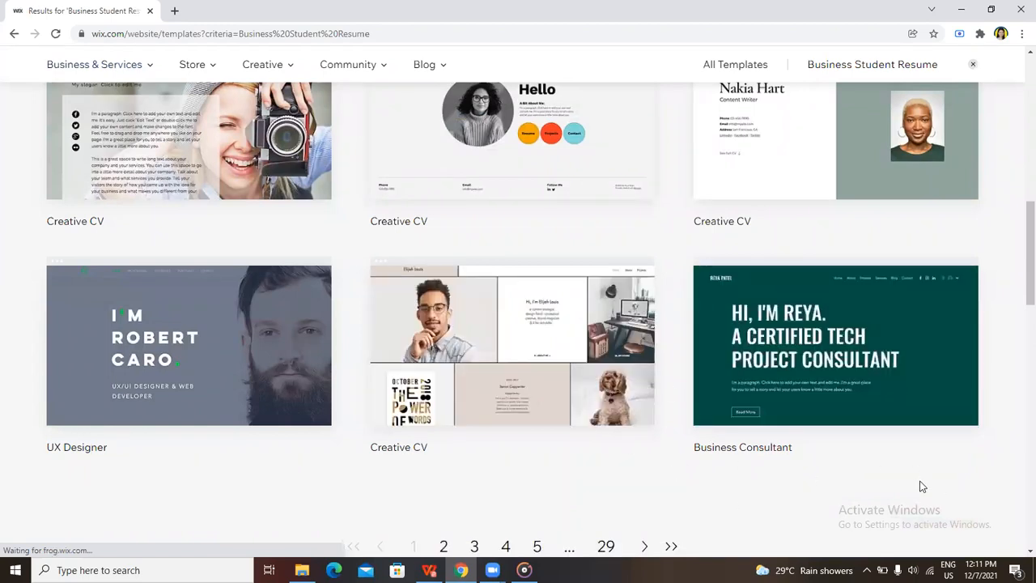
pyautogui.moveTo(891, 360)
pyautogui.scroll(5, 351, 348)
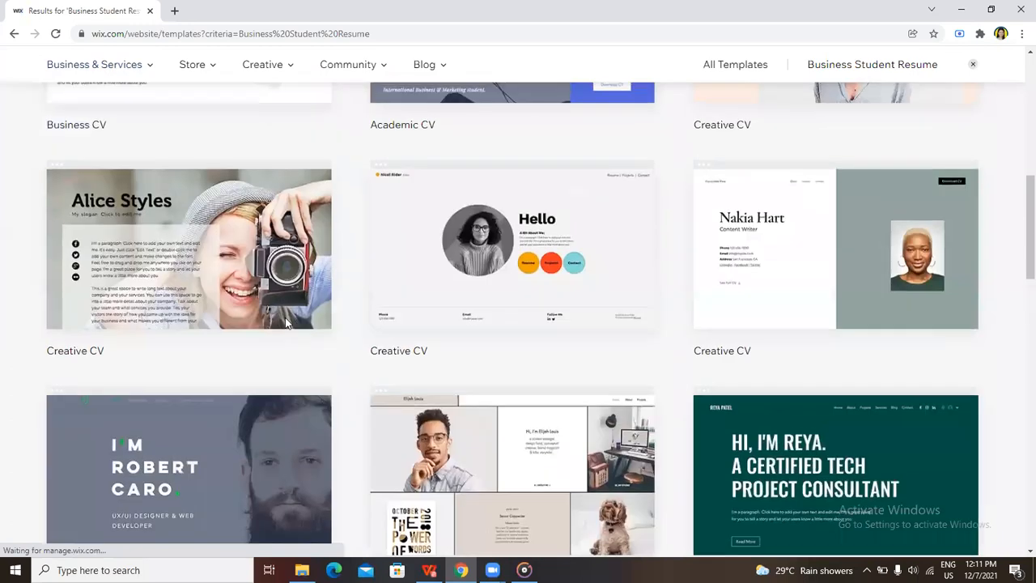
pyautogui.scroll(3, 580, 397)
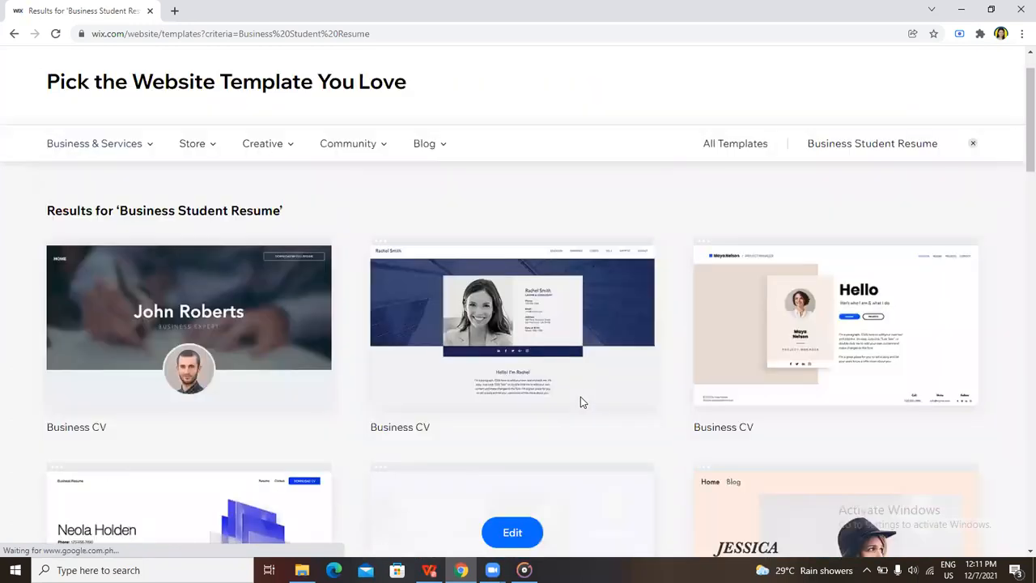
pyautogui.scroll(-2, 580, 403)
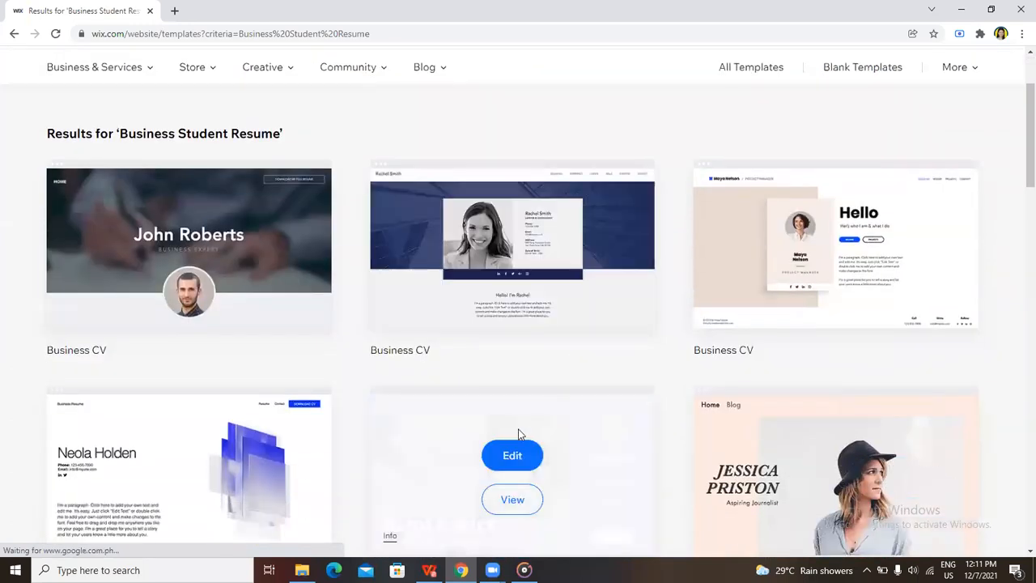
pyautogui.scroll(-3, 682, 432)
pyautogui.scroll(-4, 746, 444)
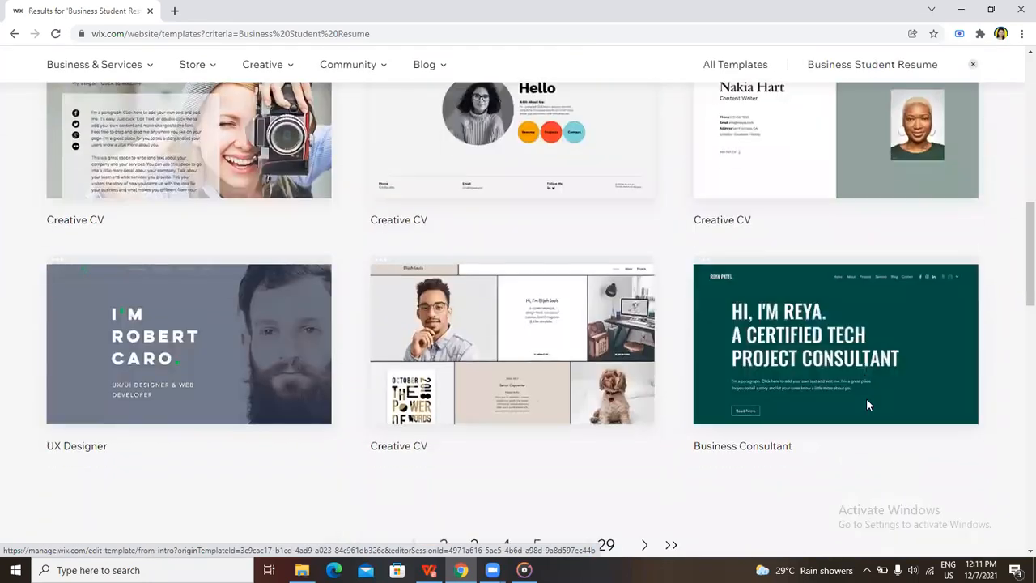
# Preview the Business Consultant template with the dark green page and open it for editing
pyautogui.click(835, 369)
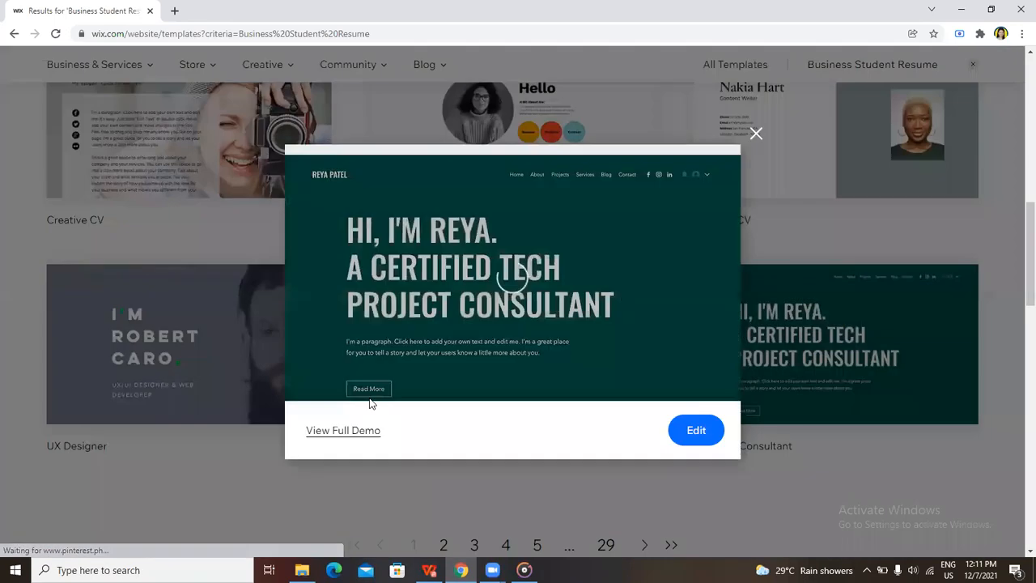
pyautogui.scroll(-3, 571, 377)
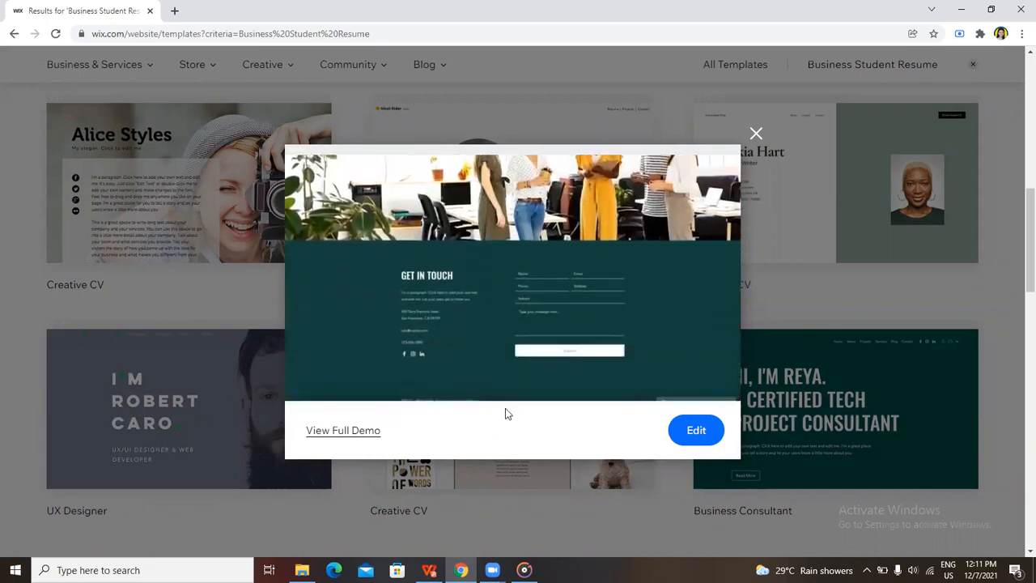
pyautogui.scroll(3, 505, 408)
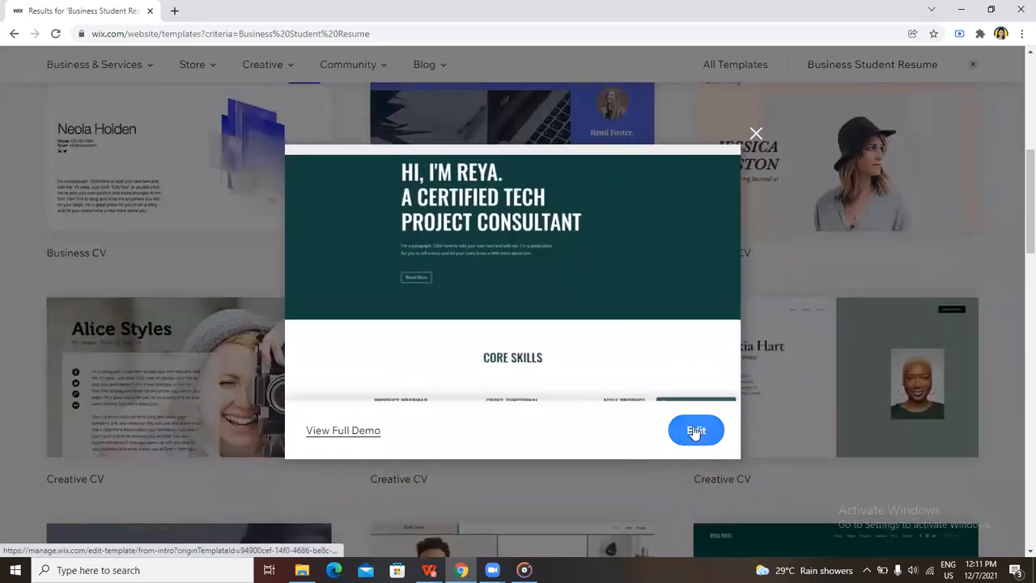
pyautogui.click(696, 431)
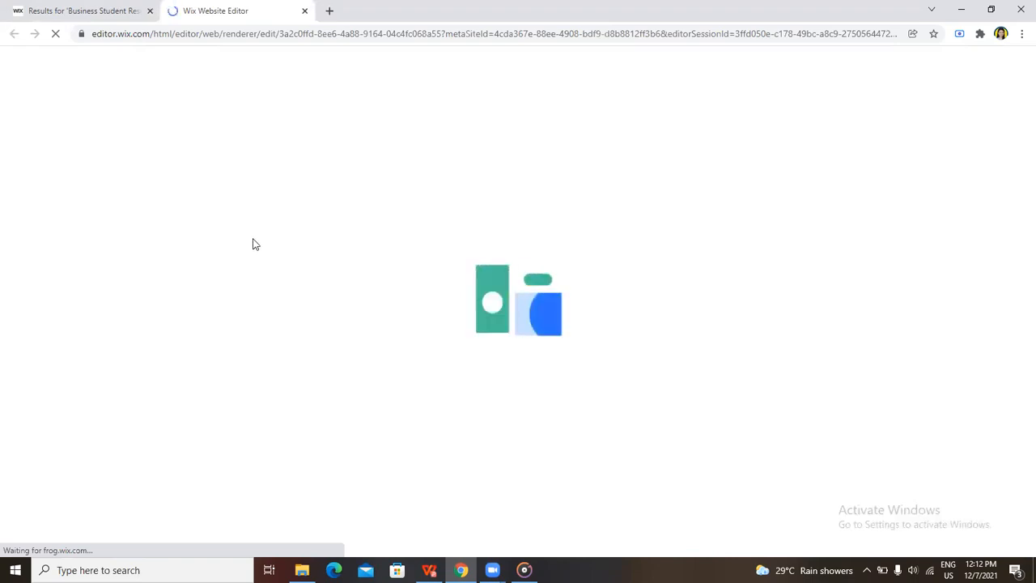
# Return to the template results and look through page 2
pyautogui.click(101, 8)
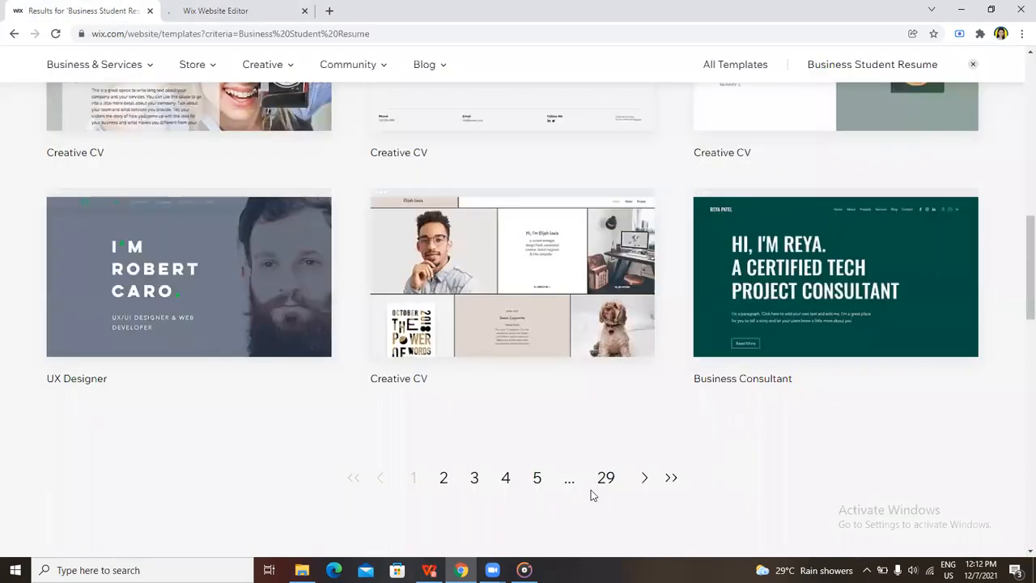
pyautogui.click(442, 479)
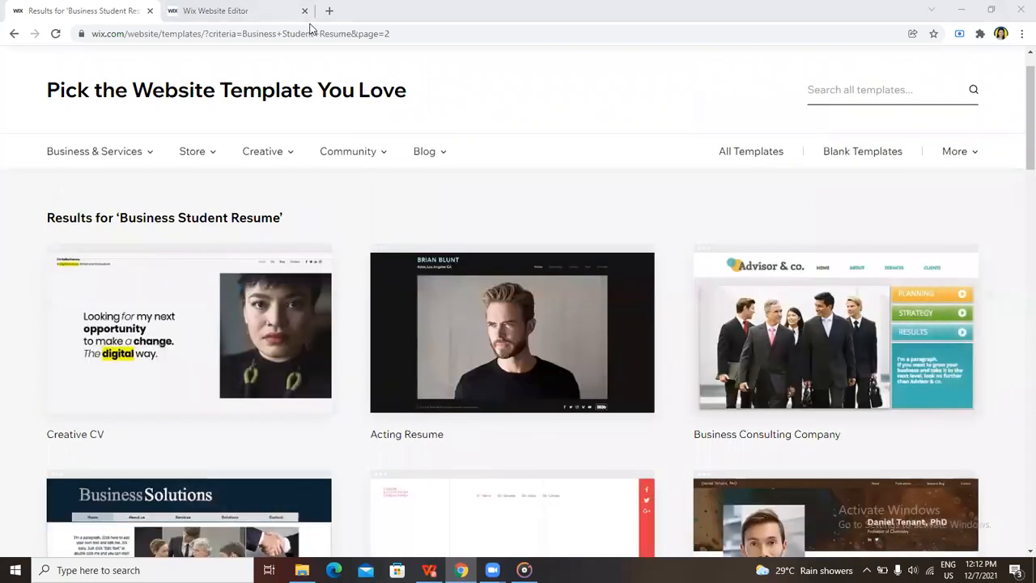
pyautogui.click(232, 11)
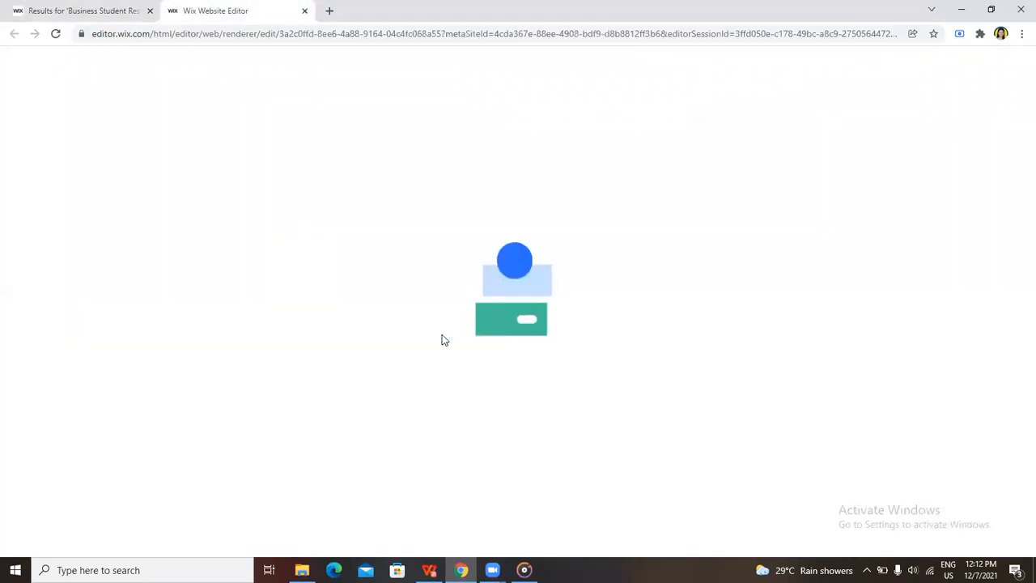
pyautogui.click(102, 7)
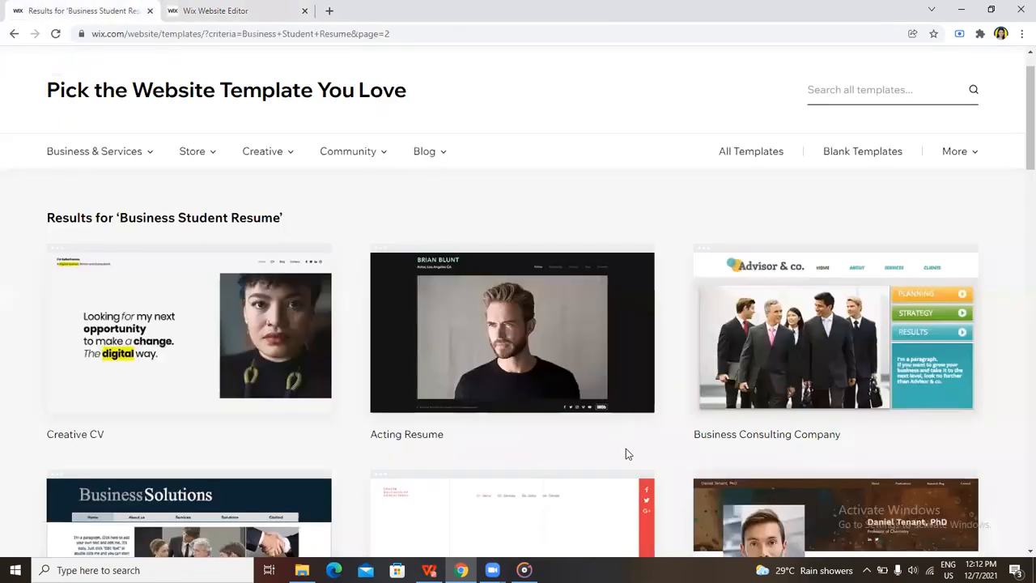
pyautogui.scroll(-4, 626, 451)
pyautogui.scroll(-1, 626, 451)
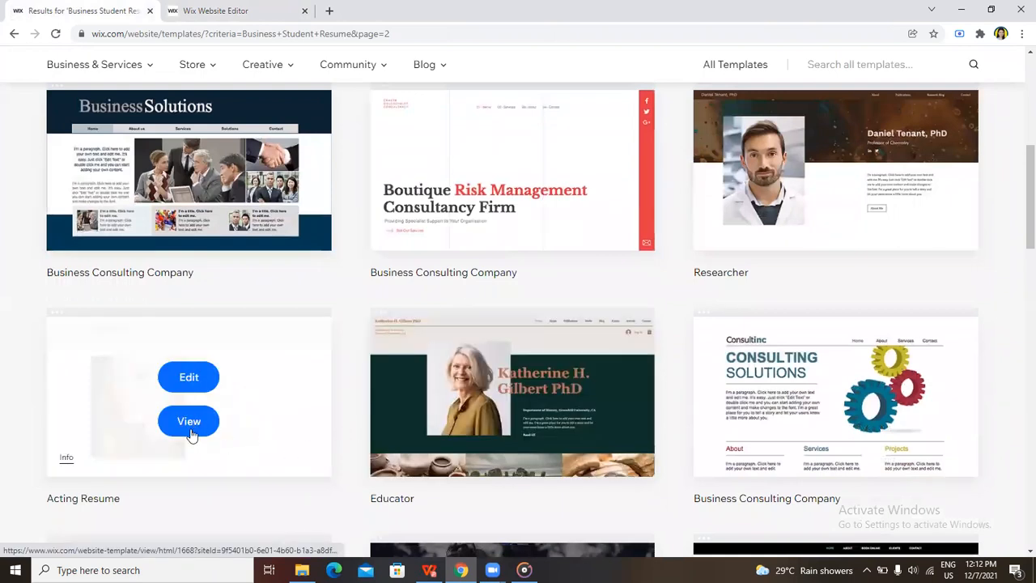
# Preview the Acting Resume template in the third row of results, look through its page and close the preview
pyautogui.click(190, 422)
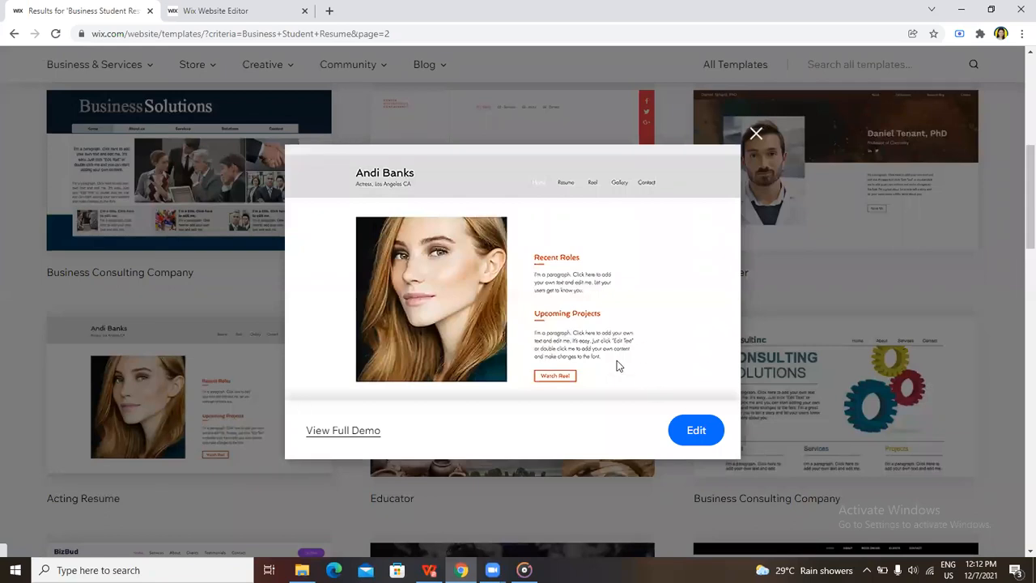
pyautogui.scroll(-1, 614, 365)
pyautogui.scroll(-2, 615, 369)
pyautogui.scroll(3, 615, 369)
pyautogui.click(756, 136)
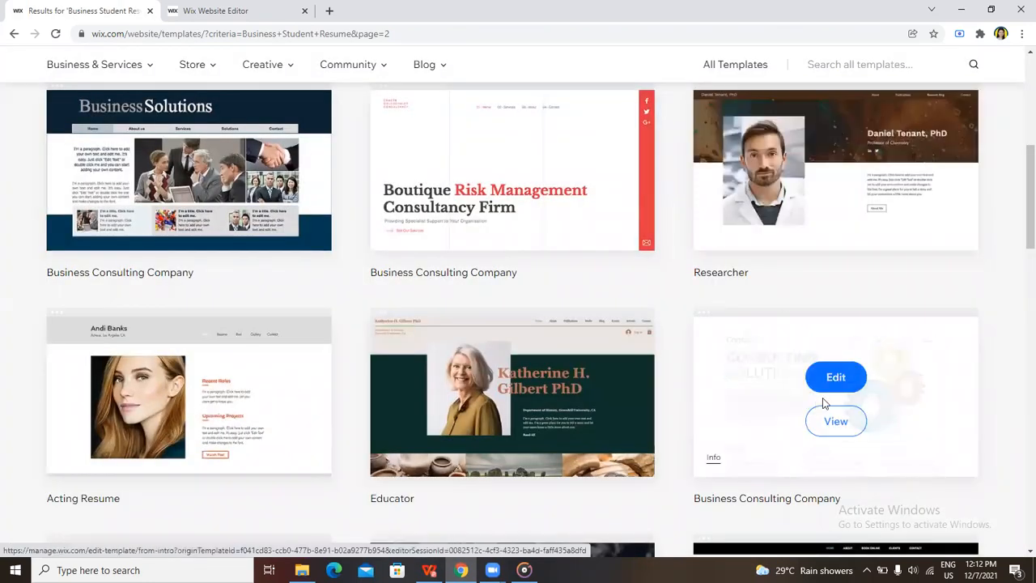
# Preview the Graphic Designer template, close it and look over the remaining results on the page
pyautogui.scroll(3, 606, 356)
pyautogui.scroll(-5, 574, 385)
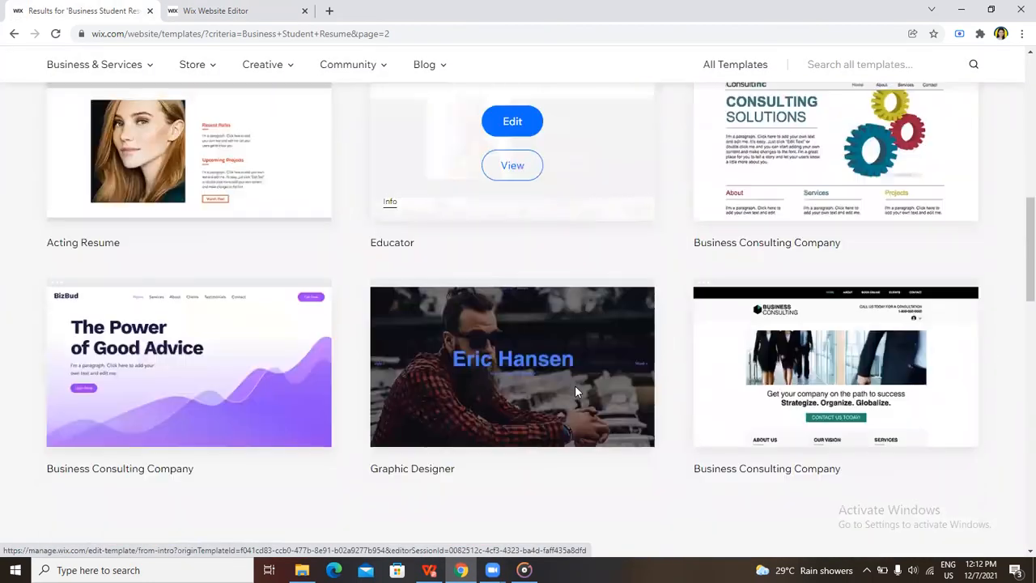
pyautogui.moveTo(574, 390)
pyautogui.click(503, 390)
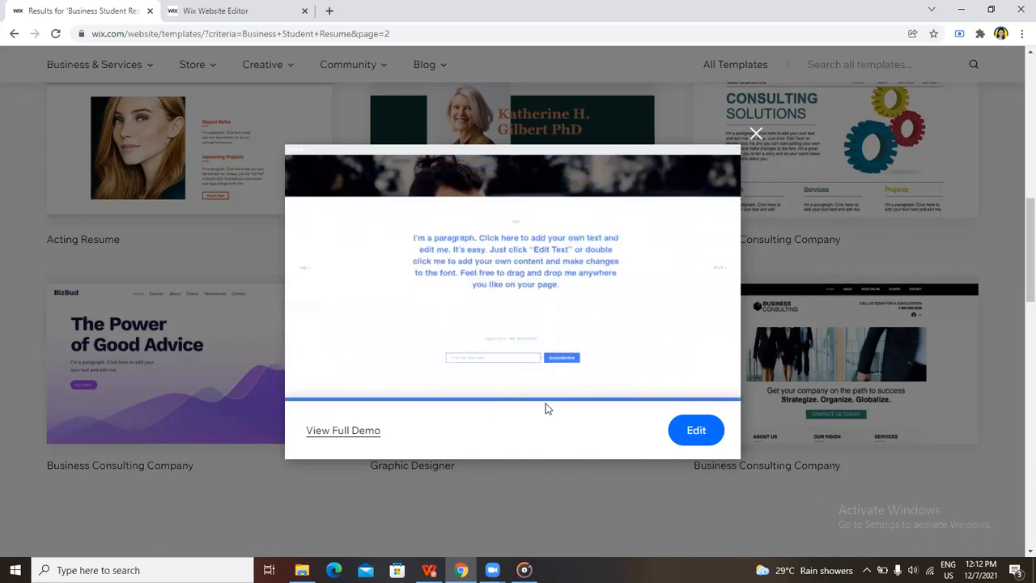
pyautogui.click(755, 131)
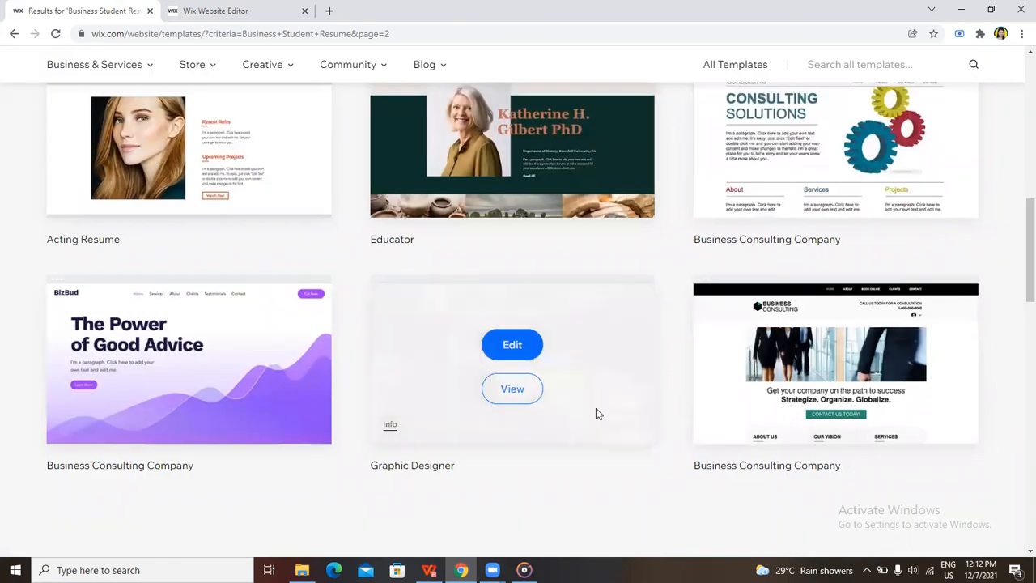
pyautogui.scroll(-3, 598, 411)
pyautogui.scroll(4, 598, 411)
pyautogui.scroll(8, 600, 408)
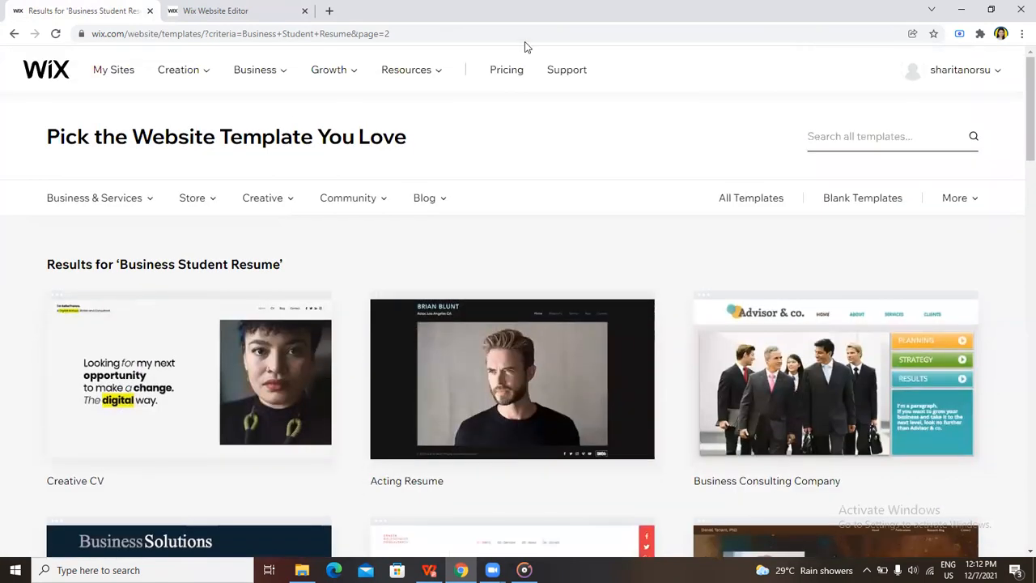
# Switch to the Wix Website Editor and replace the placeholder name in the site header with the site owner's full name
pyautogui.click(216, 11)
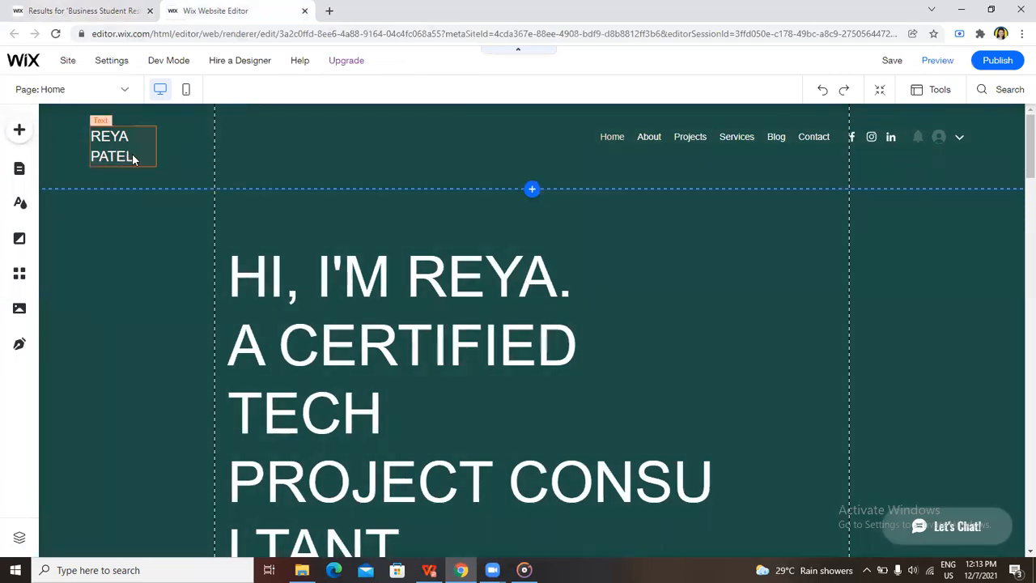
pyautogui.click(133, 158)
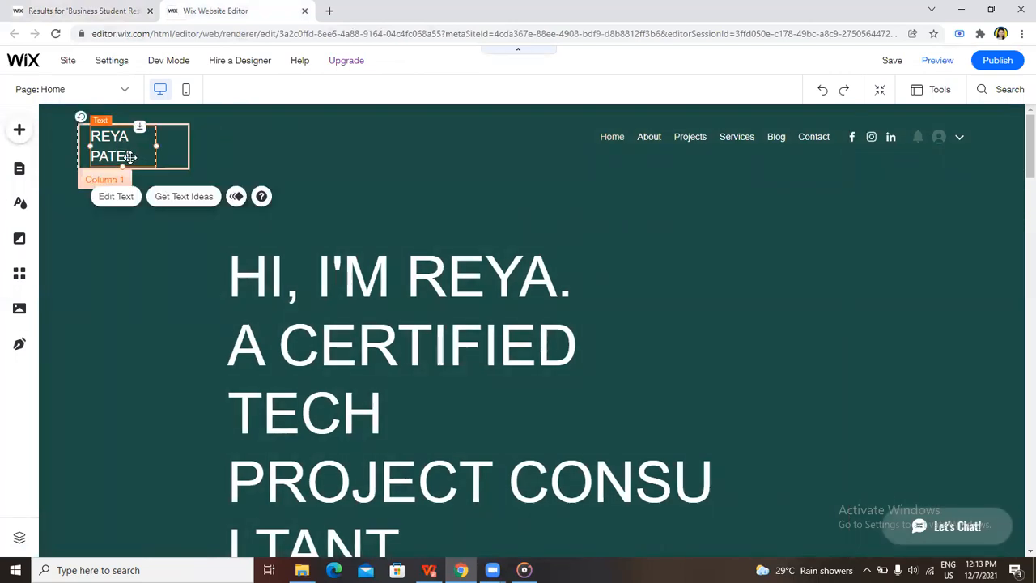
pyautogui.doubleClick(131, 156)
pyautogui.press('BackSpace')
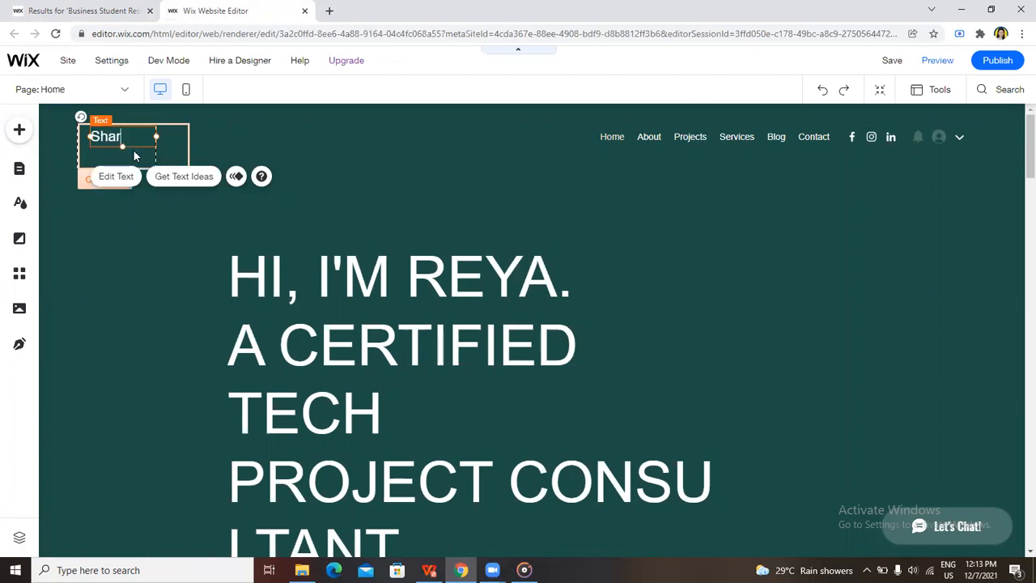
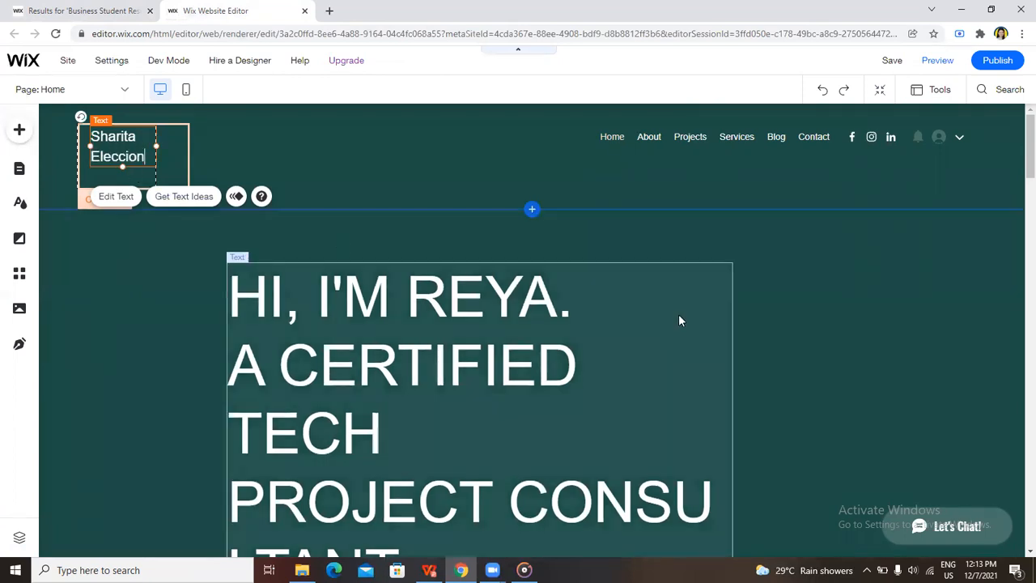
pyautogui.click(680, 315)
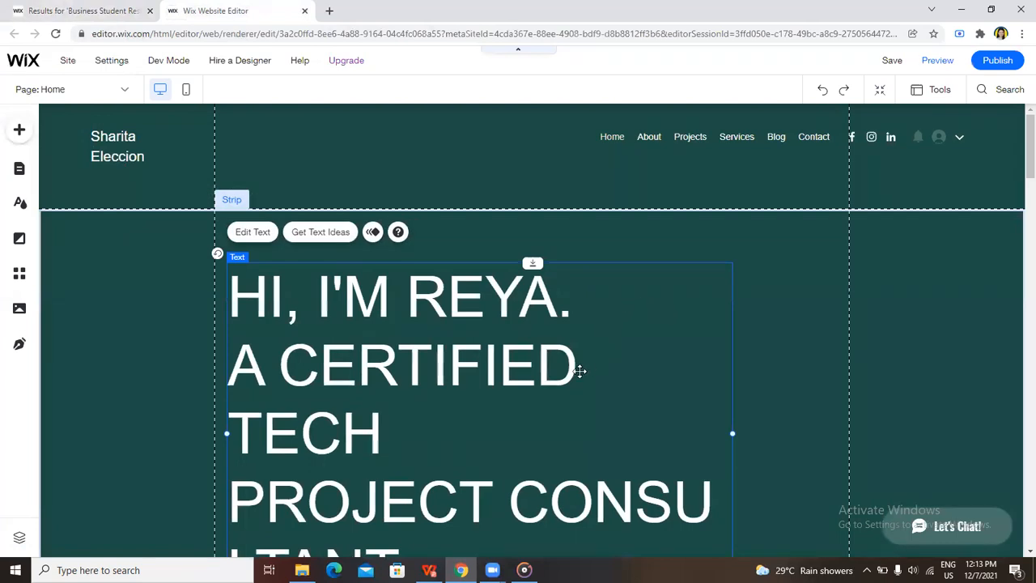
pyautogui.doubleClick(558, 307)
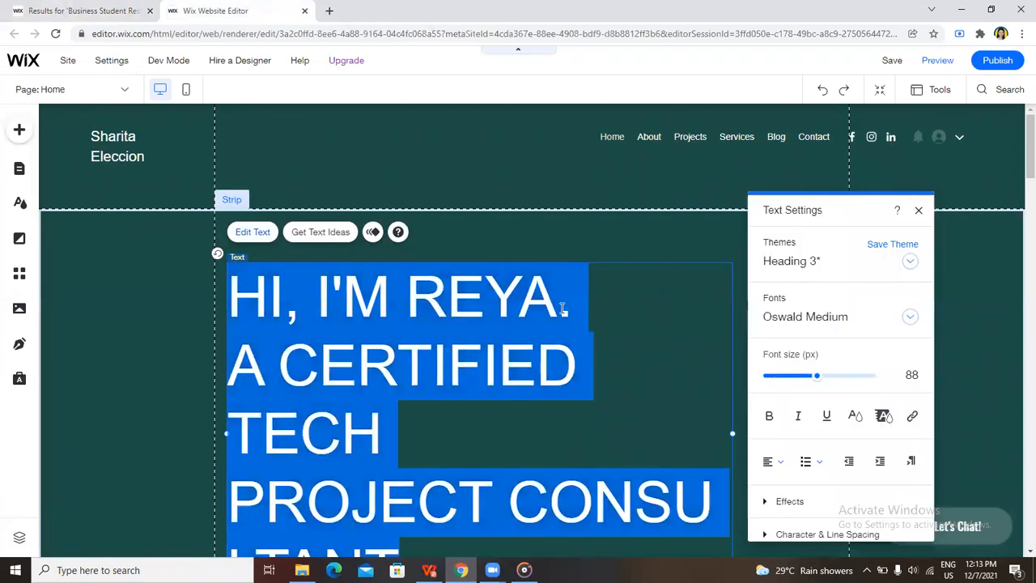
pyautogui.doubleClick(561, 307)
pyautogui.click(738, 163)
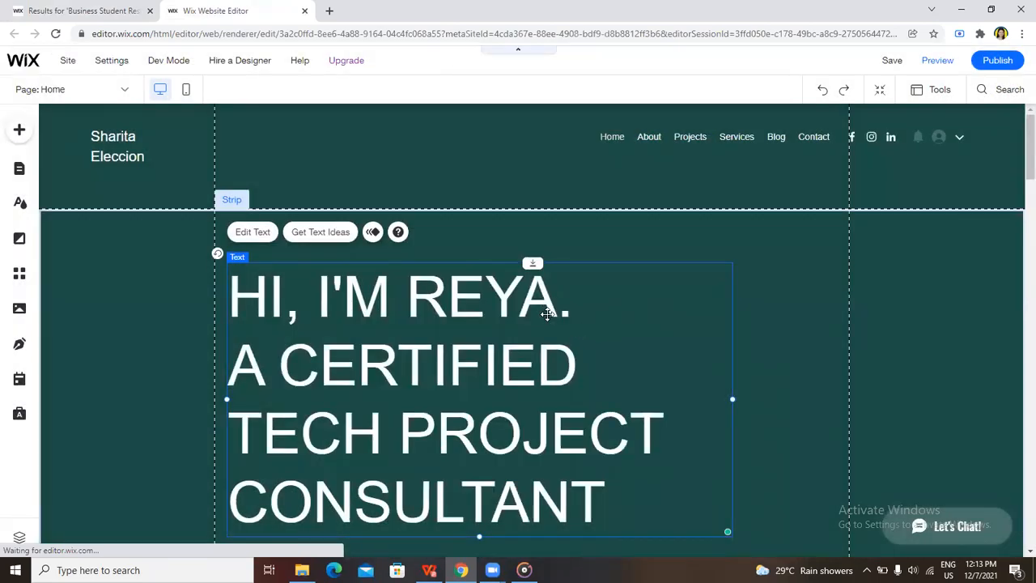
# Replace the placeholder first name in the home page's main heading with the site owner's first name in capitals
pyautogui.doubleClick(556, 316)
pyautogui.click(558, 308)
pyautogui.press('BackSpace')
pyautogui.press('BackSpace')
pyautogui.press('BackSpace')
pyautogui.press('BackSpace')
pyautogui.press('BackSpace')
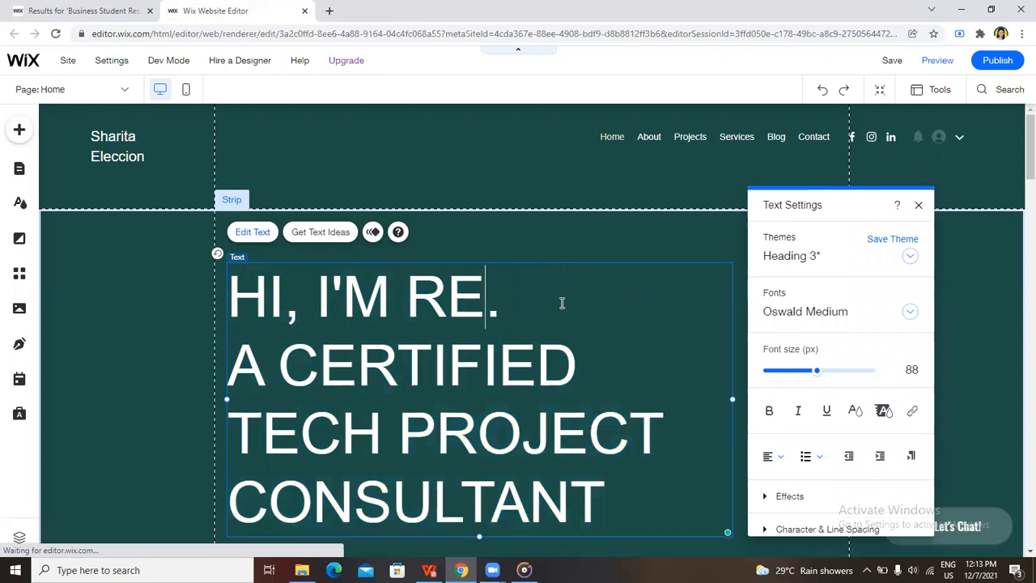
pyautogui.write('sha')
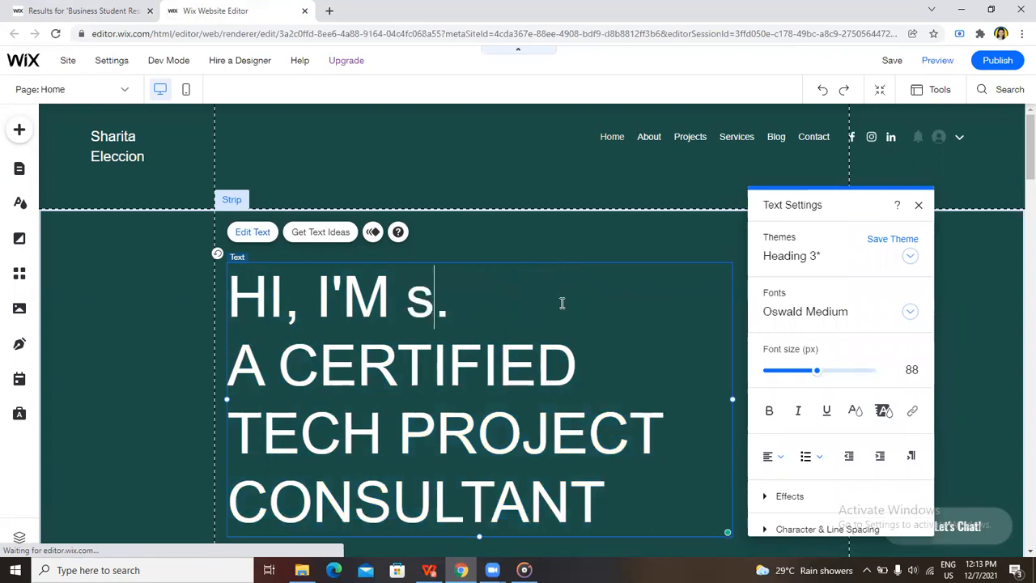
pyautogui.press('BackSpace')
pyautogui.press('BackSpace')
pyautogui.press('BackSpace')
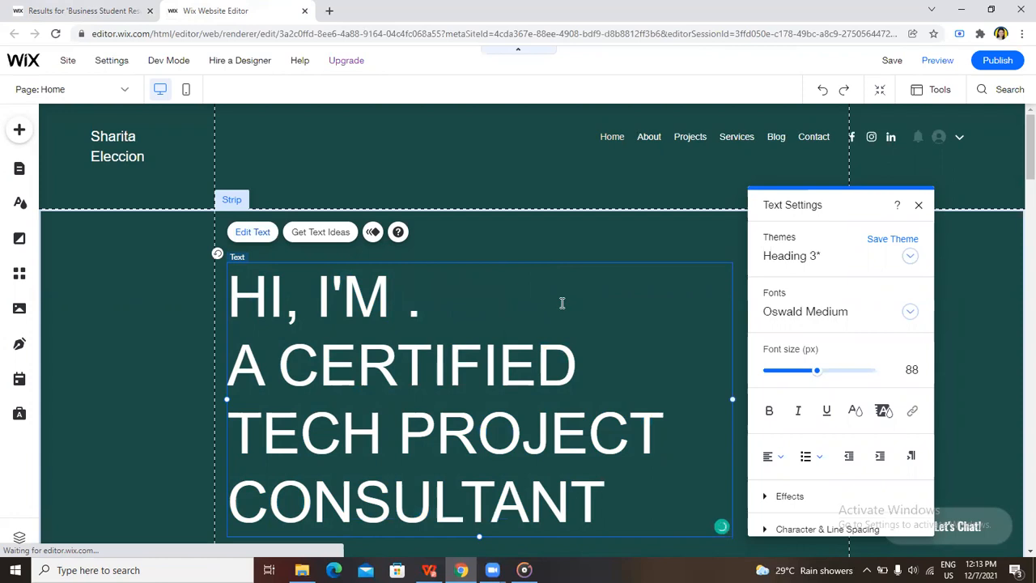
pyautogui.write('shar')
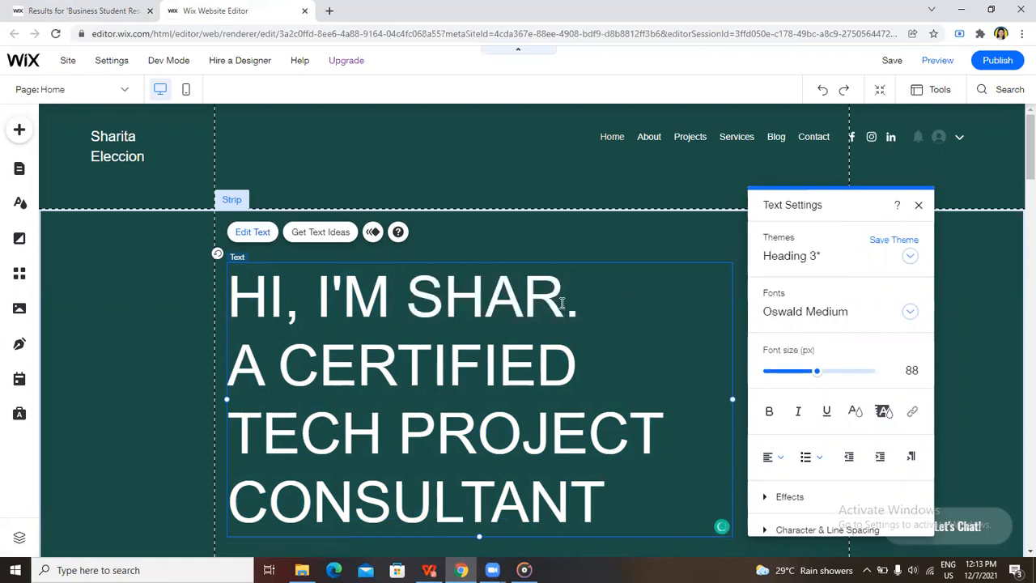
pyautogui.write('ita')
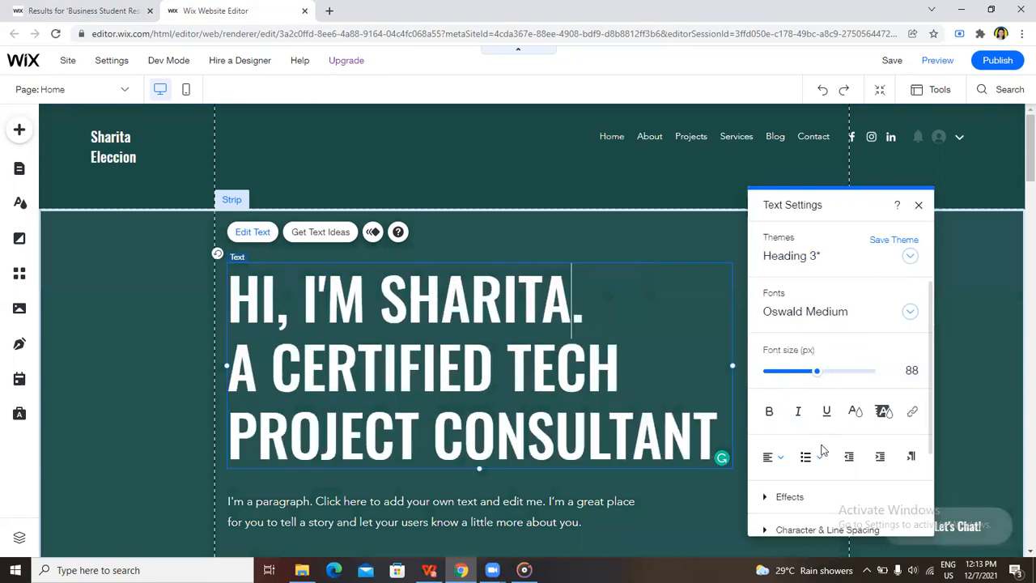
# Check and close the main heading's text settings, and look through the home page down to the Get in Touch section
pyautogui.scroll(-3, 834, 494)
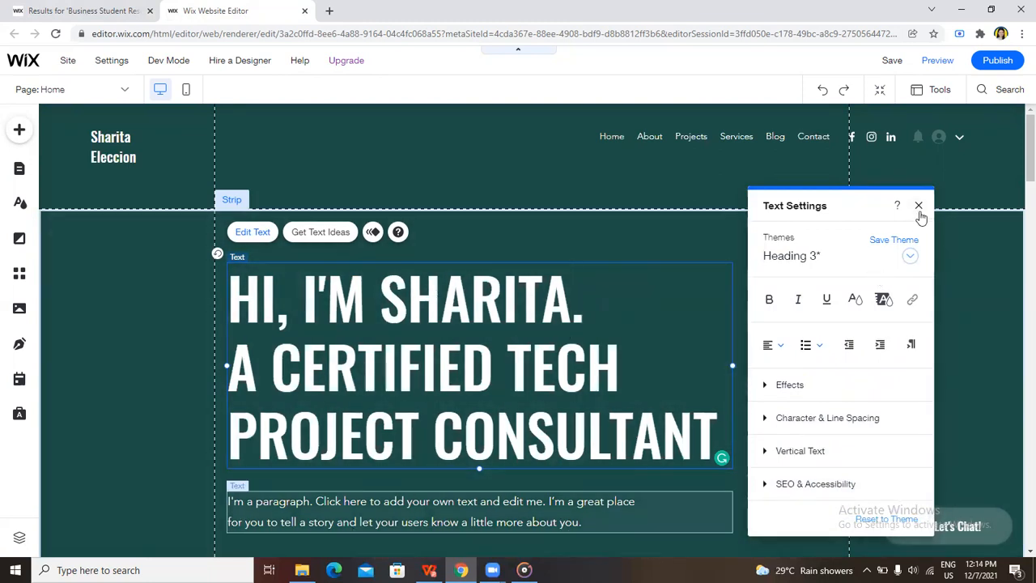
pyautogui.click(919, 207)
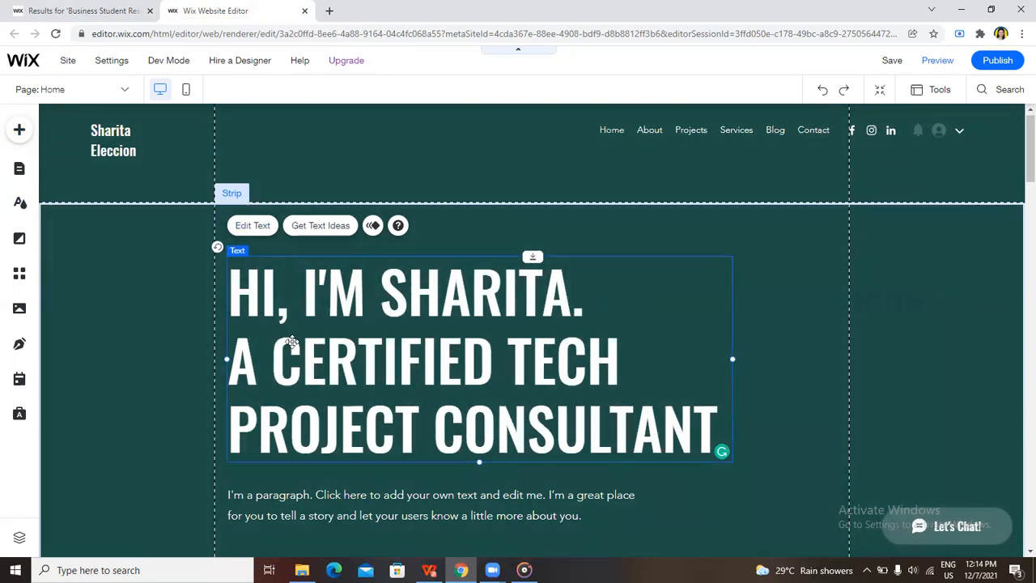
pyautogui.scroll(-7, 302, 354)
pyautogui.scroll(1, 305, 356)
pyautogui.scroll(-10, 304, 356)
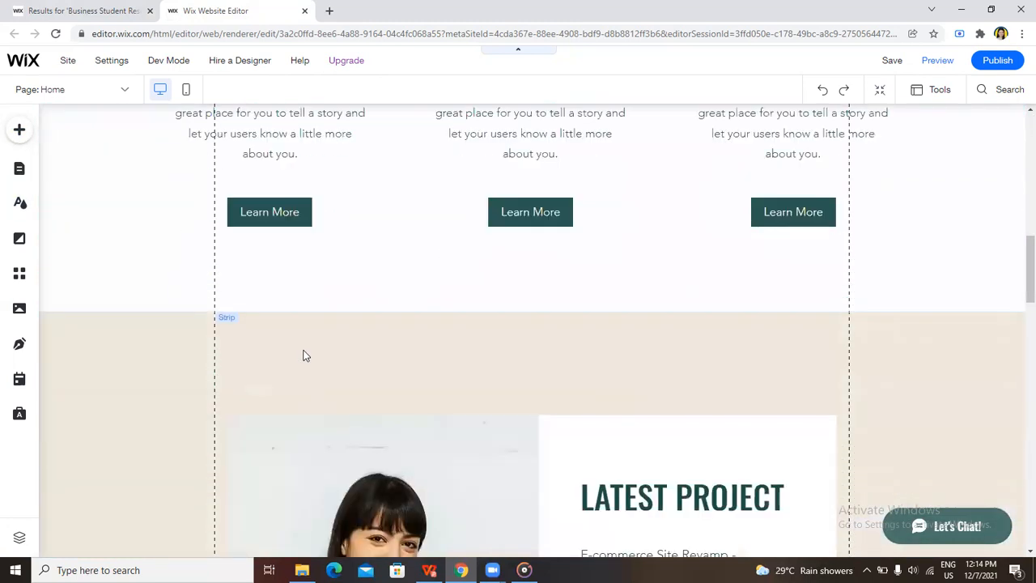
pyautogui.scroll(-10, 303, 354)
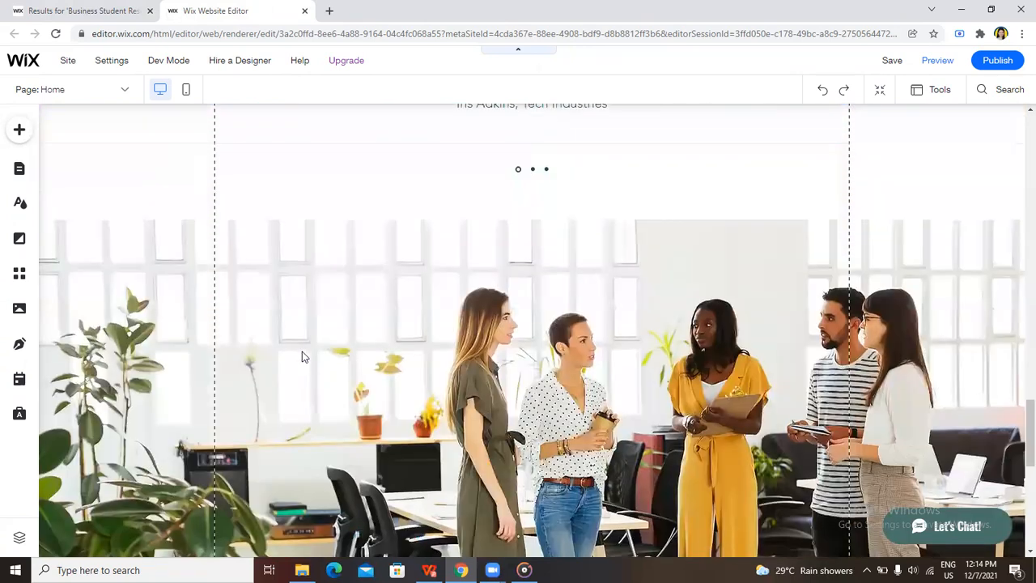
pyautogui.scroll(3, 303, 356)
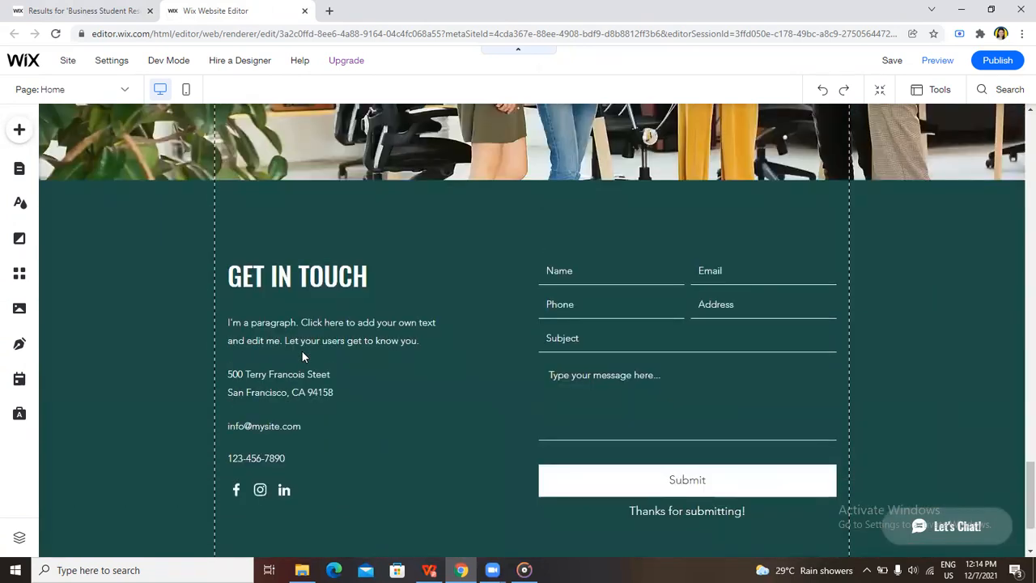
pyautogui.scroll(-3, 303, 356)
pyautogui.scroll(1, 303, 356)
pyautogui.scroll(20, 303, 350)
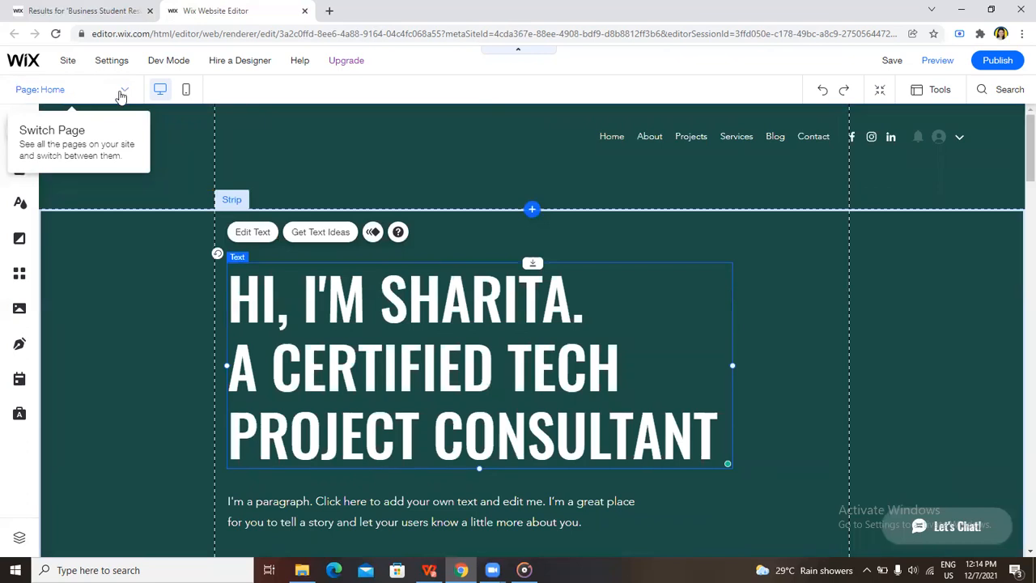
# Switch to the About page and look through its photo, introduction and skill sections down to the footer
pyautogui.click(122, 94)
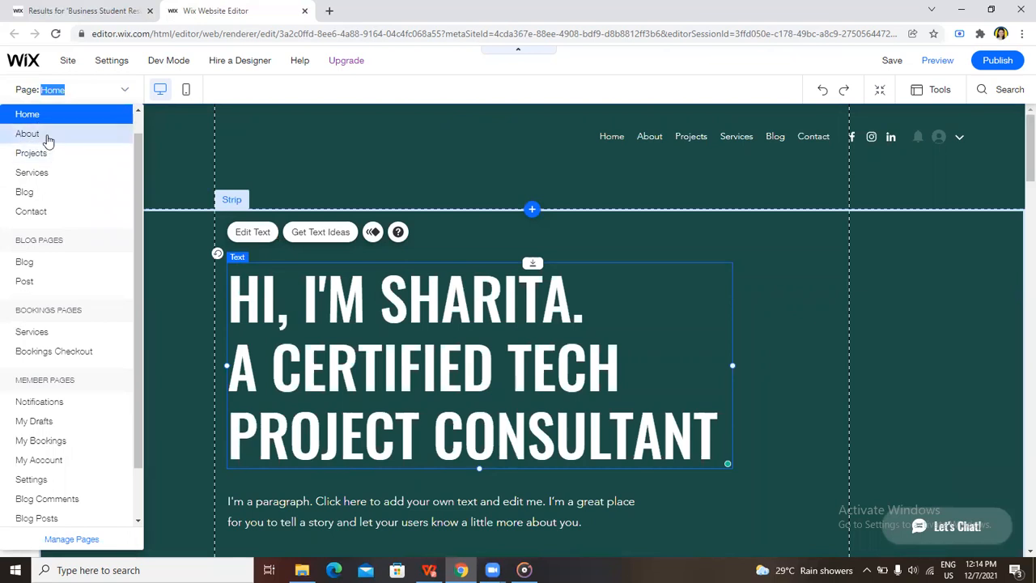
pyautogui.click(46, 135)
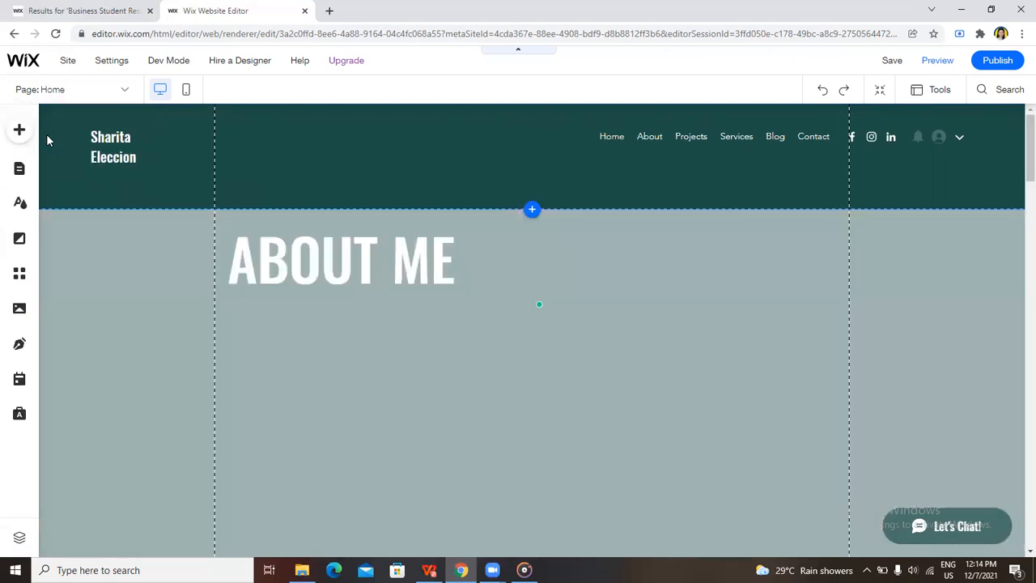
pyautogui.scroll(-15, 506, 395)
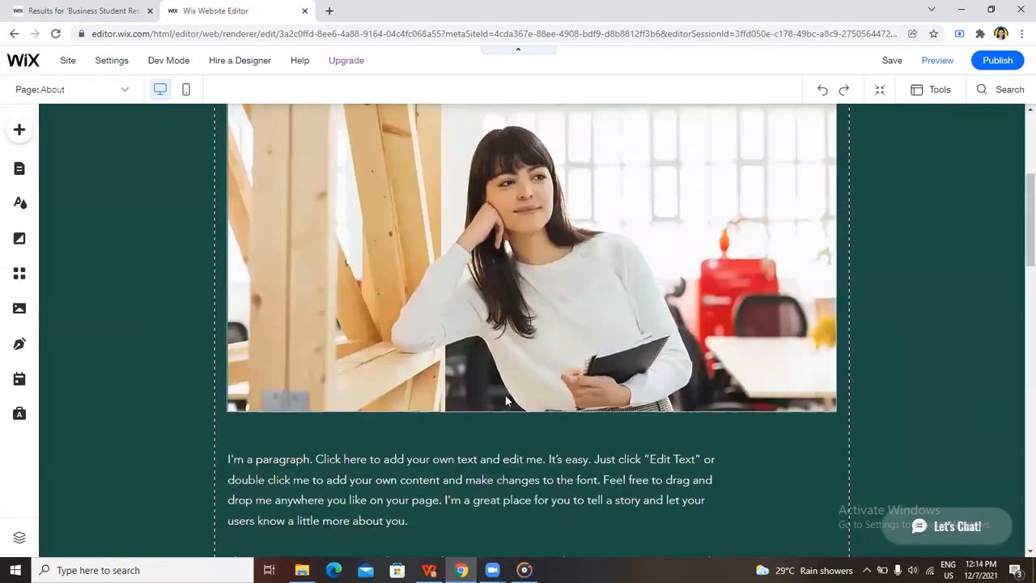
pyautogui.scroll(-3, 504, 402)
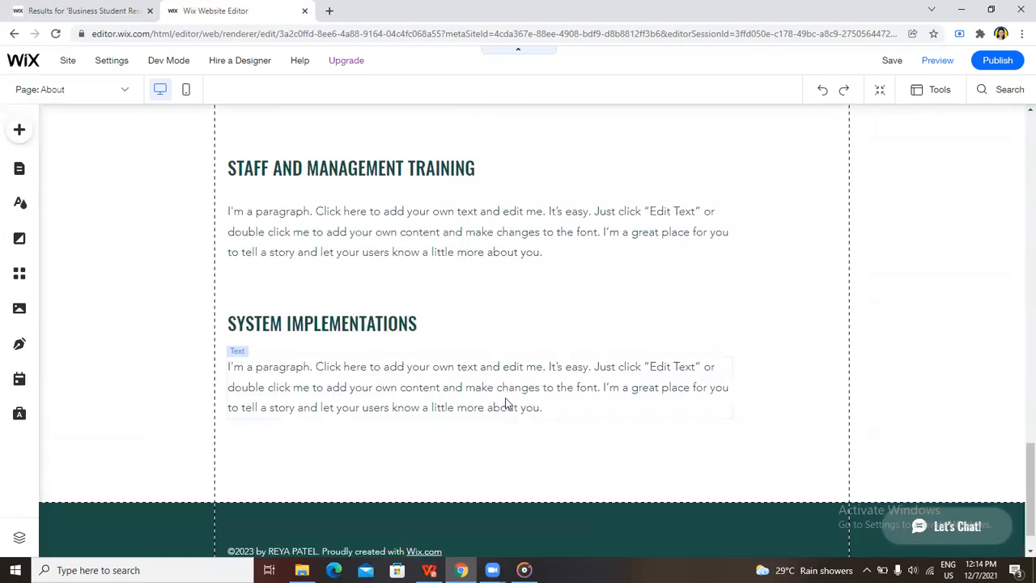
pyautogui.scroll(20, 504, 402)
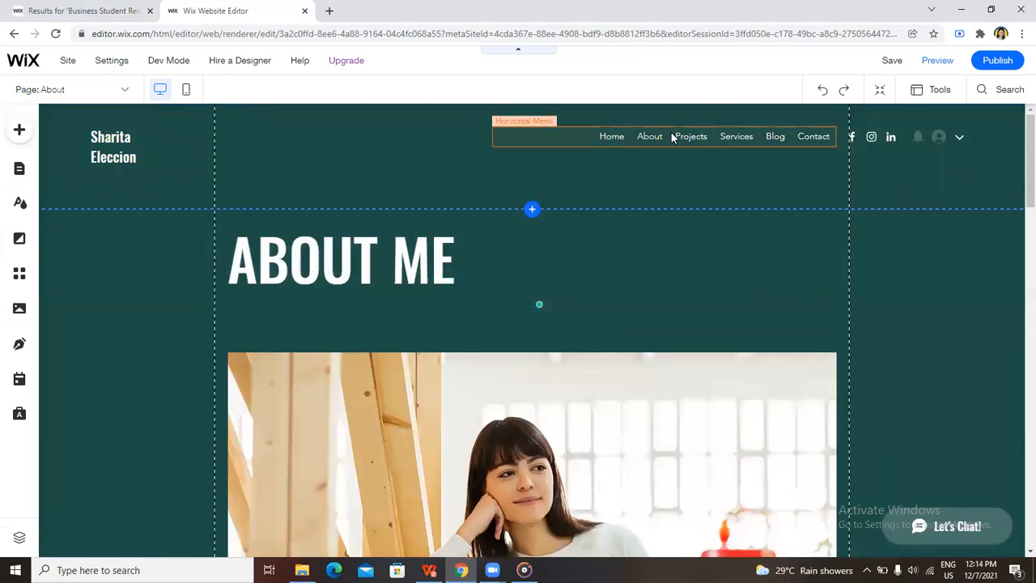
# Switch to the Projects page and look through its project entries down to the footer
pyautogui.click(125, 92)
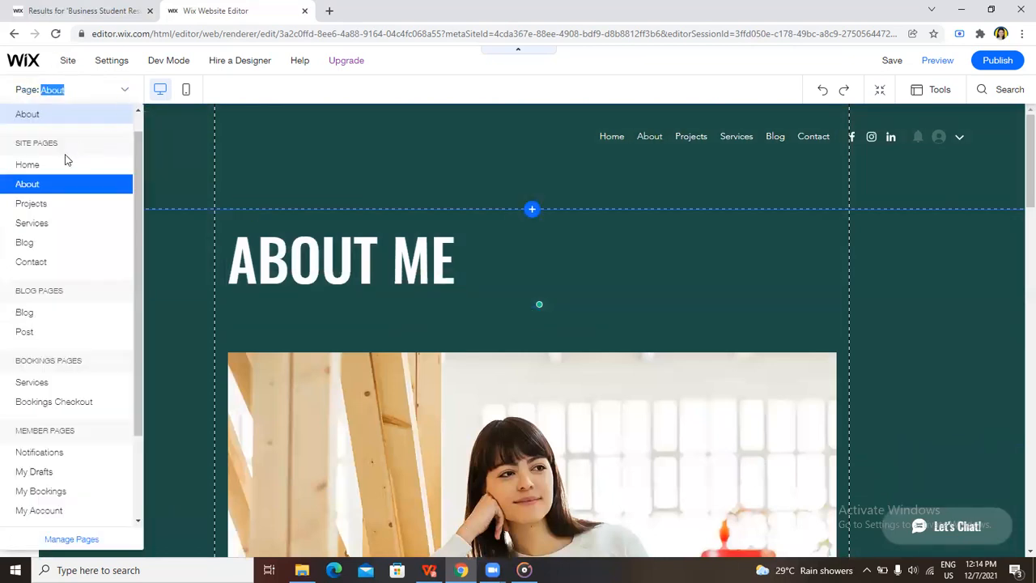
pyautogui.click(48, 205)
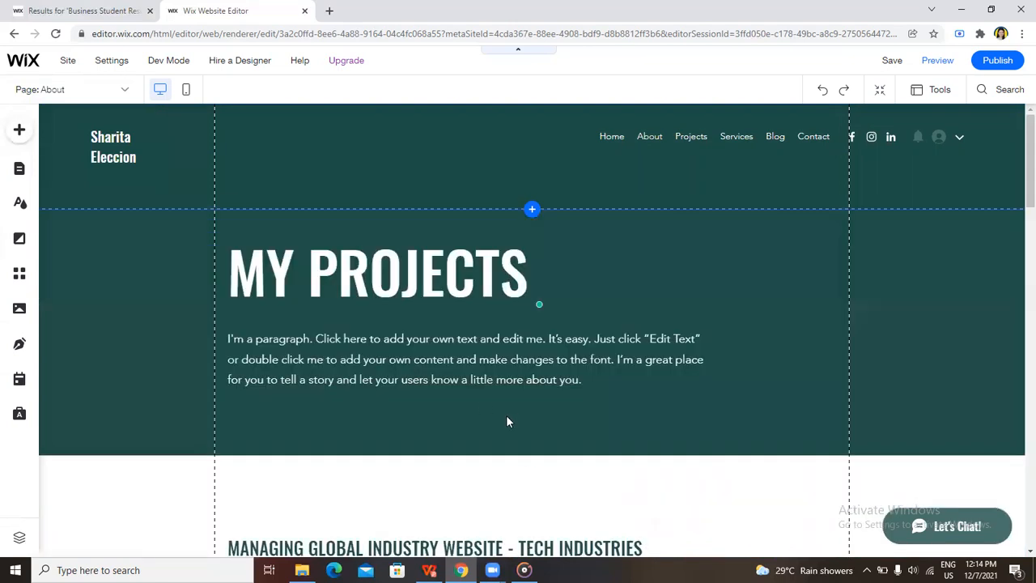
pyautogui.scroll(-10, 427, 428)
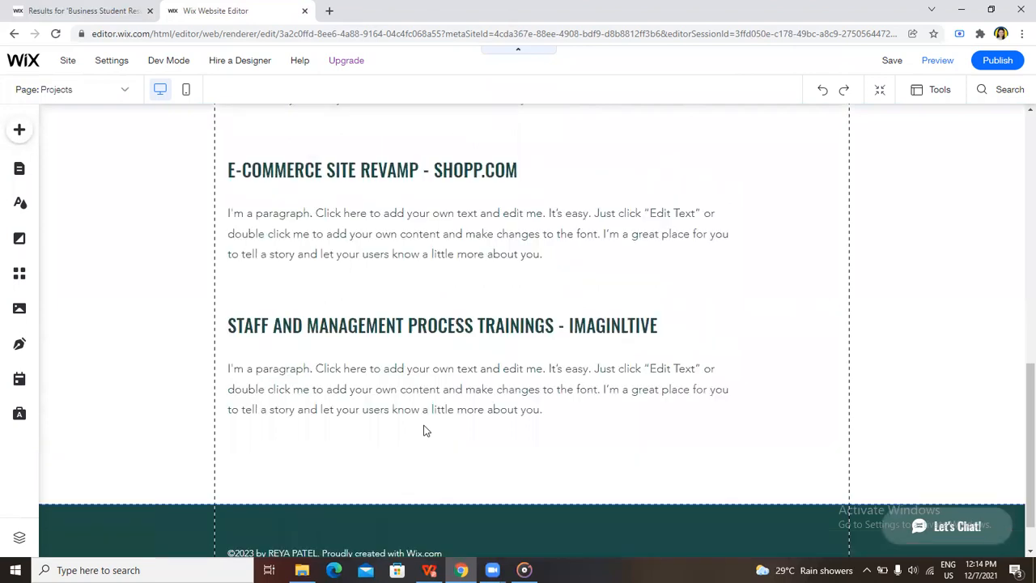
pyautogui.scroll(10, 425, 430)
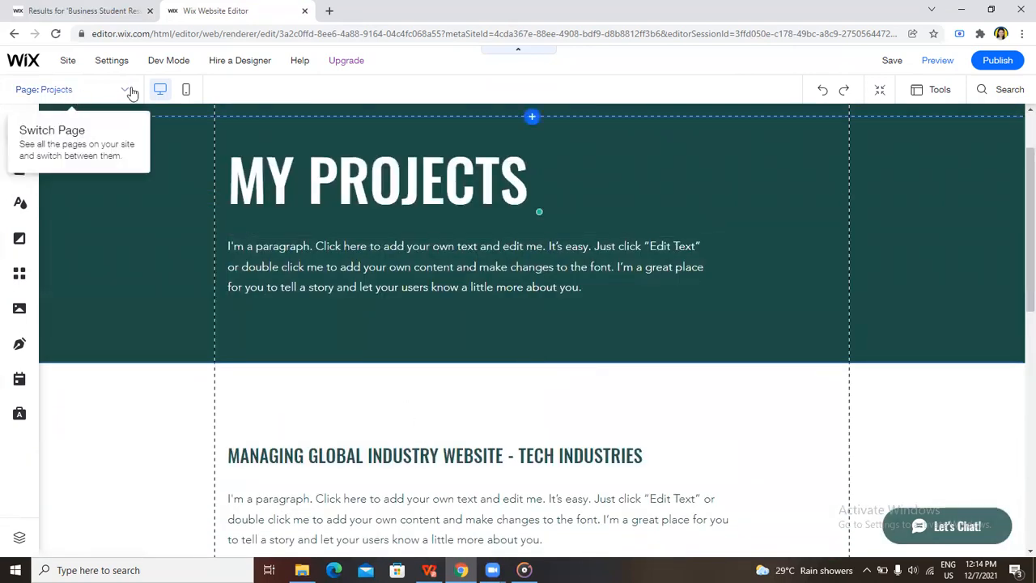
# Return to the Home page and open the Services site page to view its introduction
pyautogui.click(130, 91)
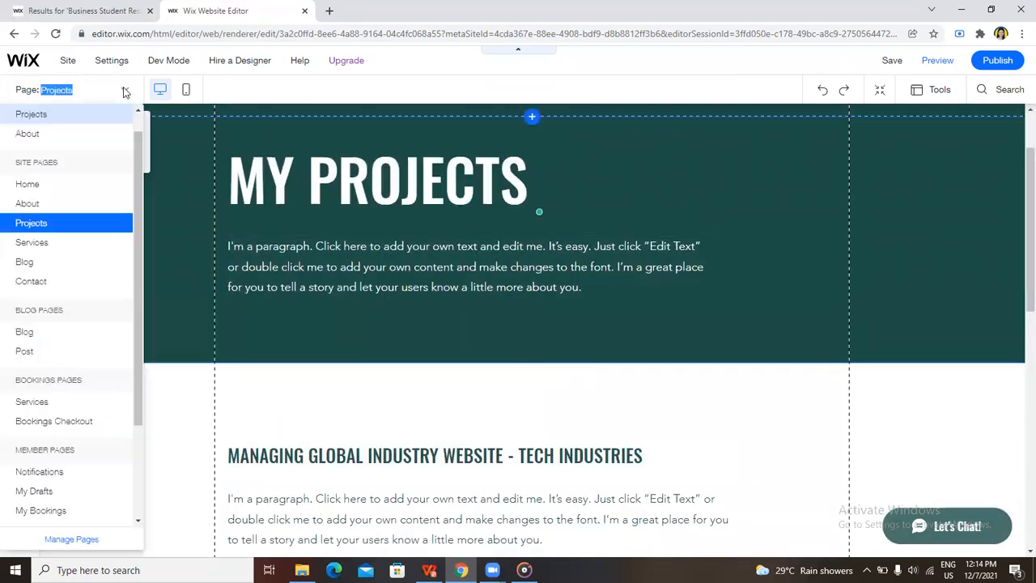
pyautogui.click(65, 193)
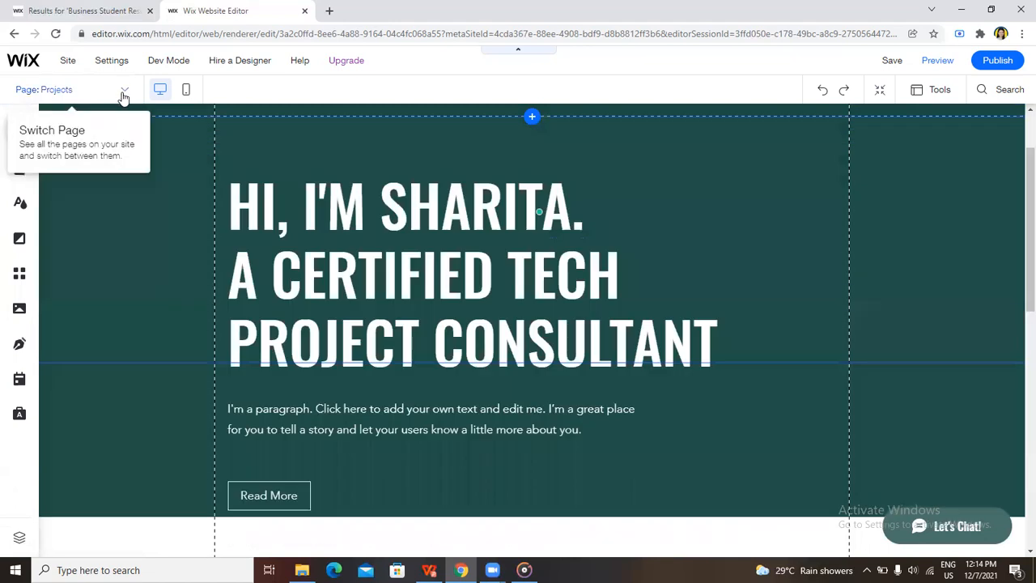
pyautogui.click(127, 93)
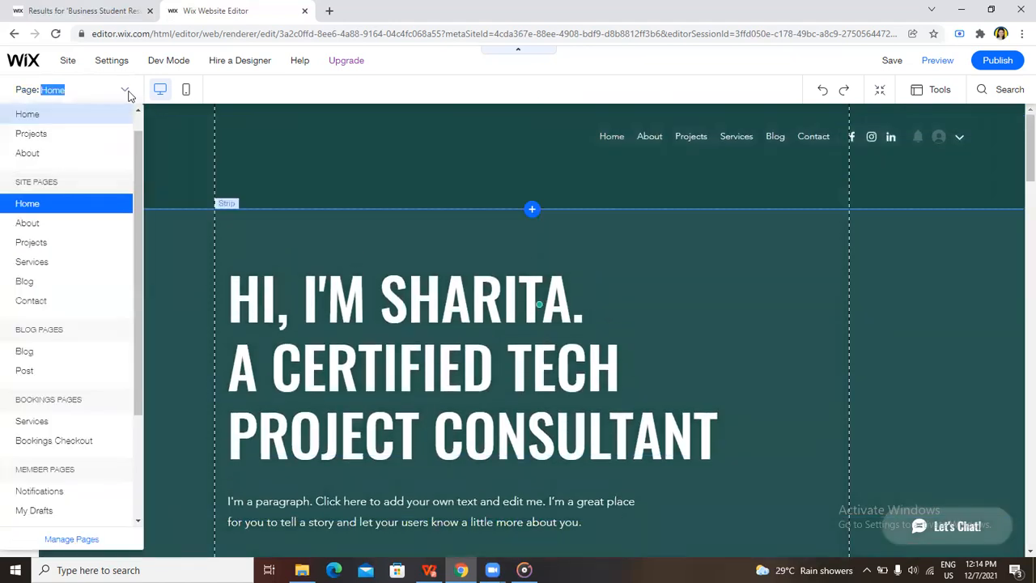
pyautogui.click(57, 271)
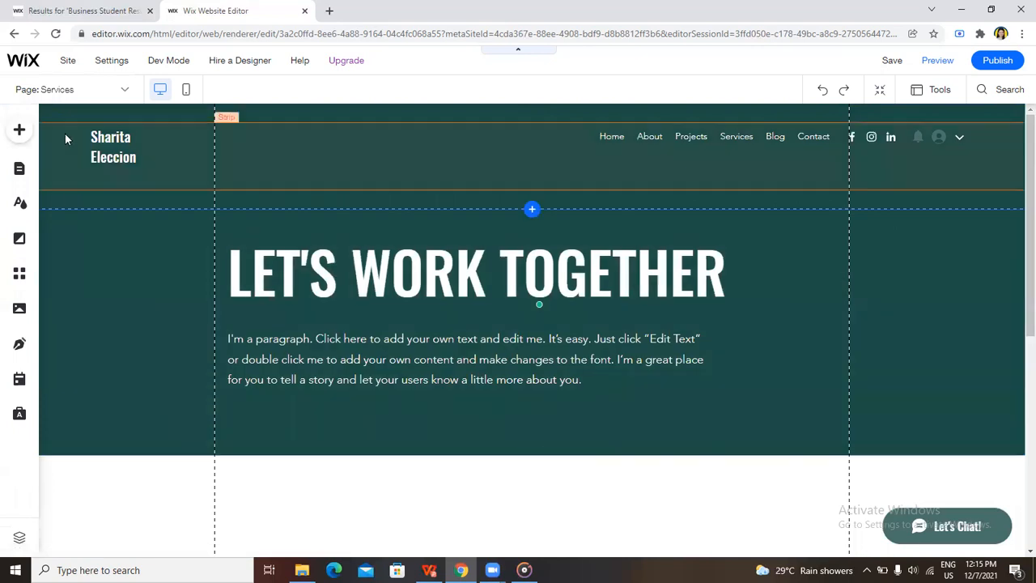
# Open the Blog site page and the Post page under the blog pages to view their layouts
pyautogui.click(125, 90)
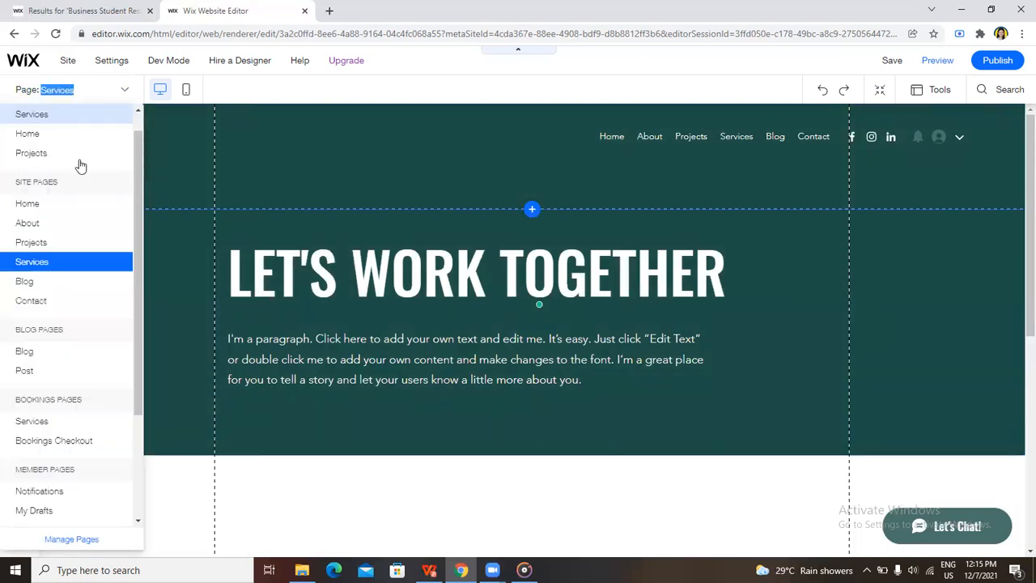
pyautogui.click(65, 281)
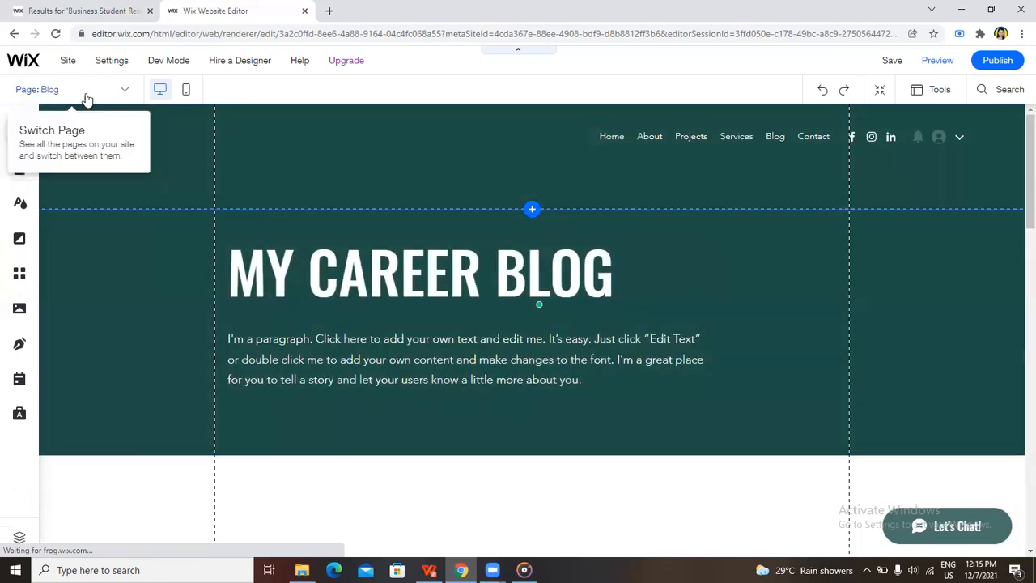
pyautogui.click(125, 89)
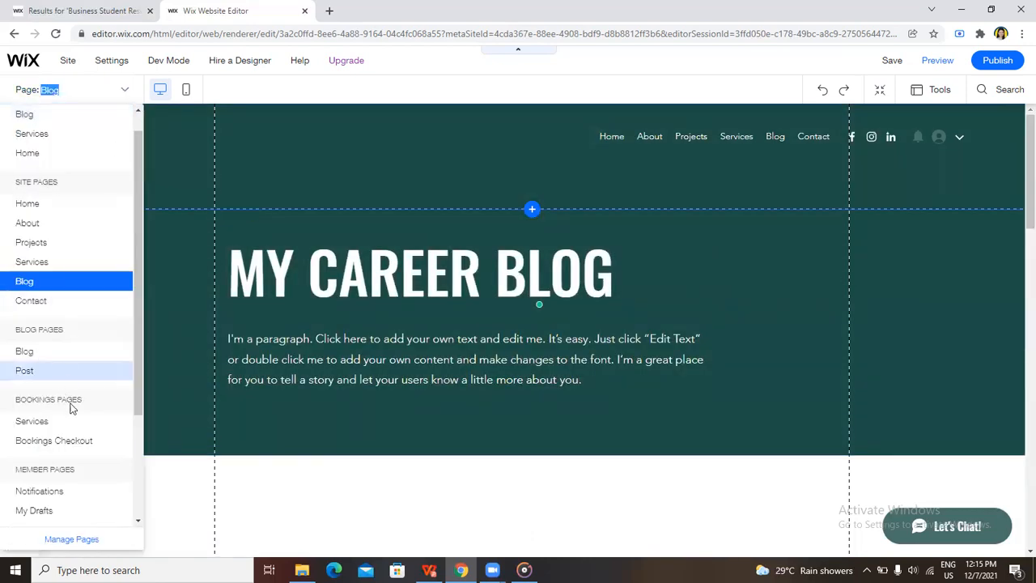
pyautogui.click(57, 377)
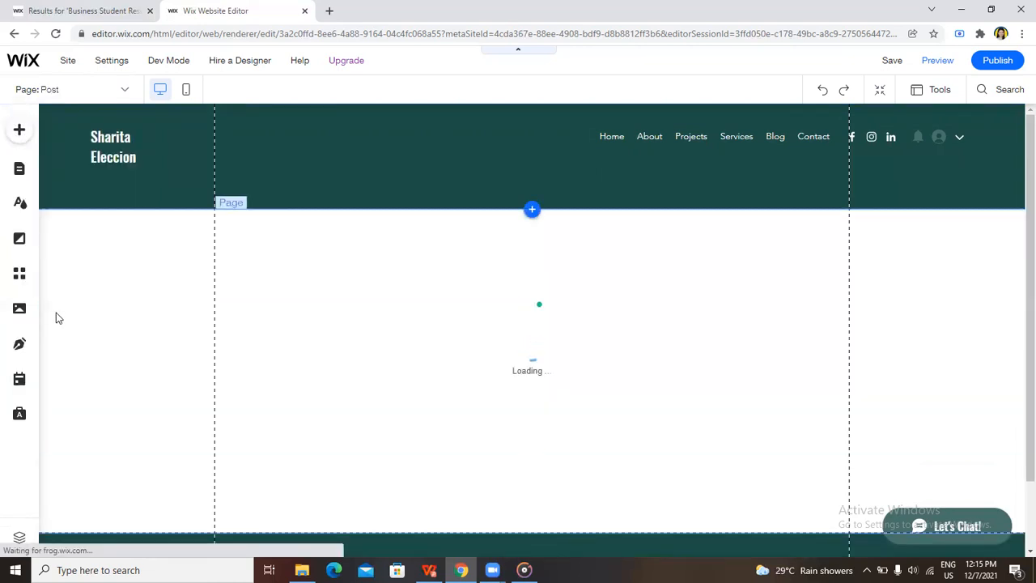
# Switch back to the About page and examine its tool box sections and the area around the Download CV button
pyautogui.click(125, 91)
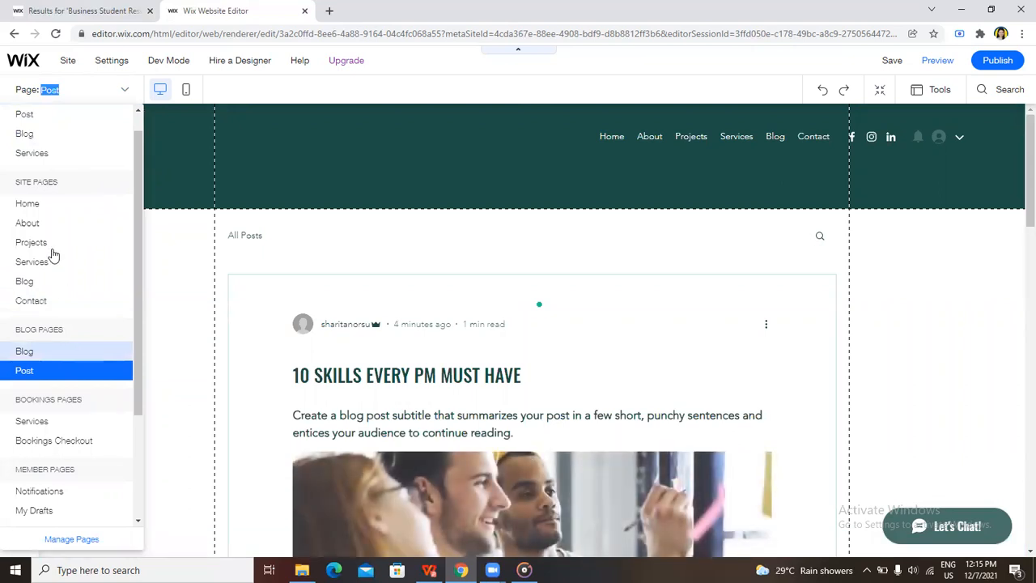
pyautogui.click(27, 223)
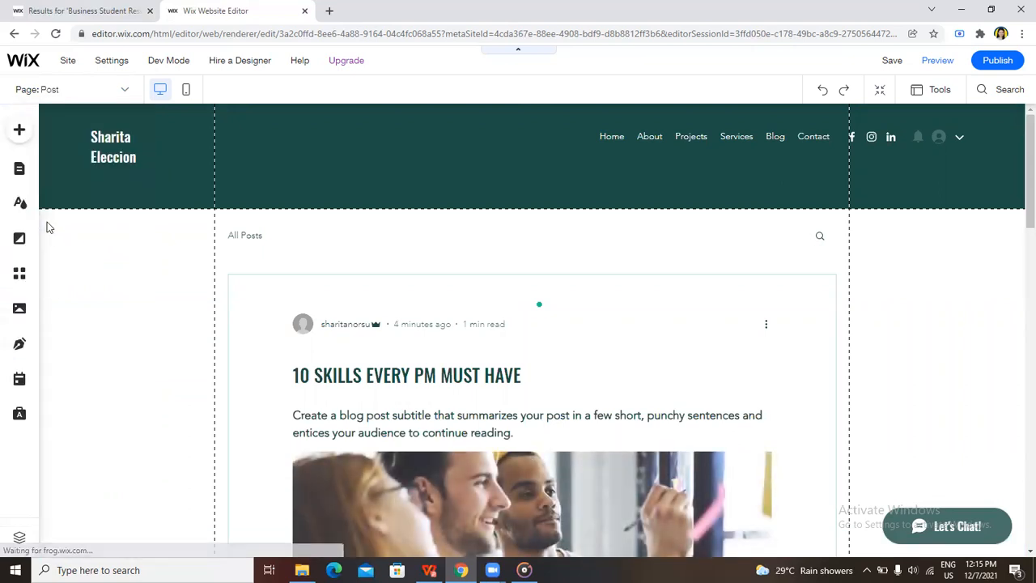
pyautogui.scroll(-15, 483, 413)
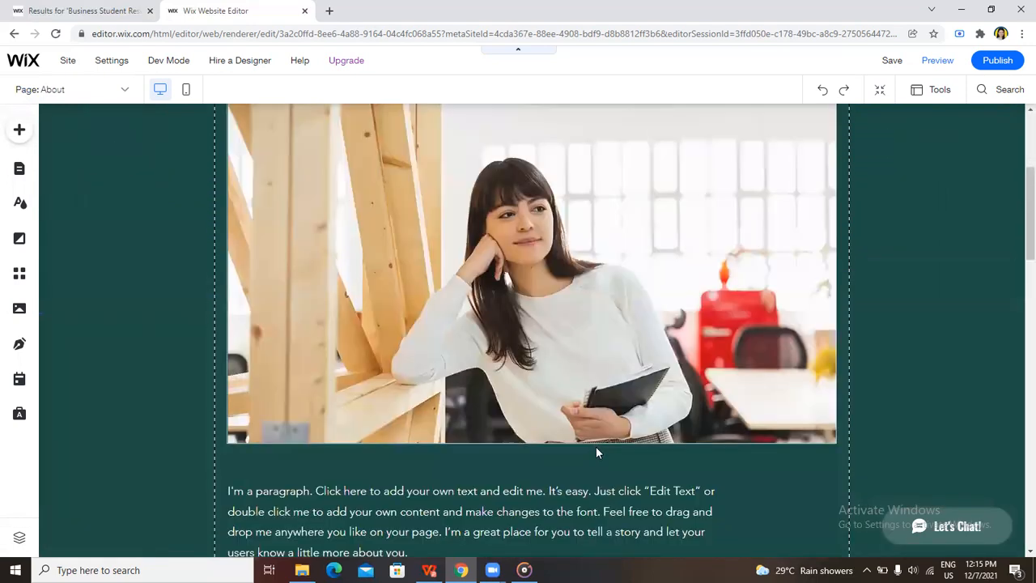
pyautogui.scroll(-3, 524, 453)
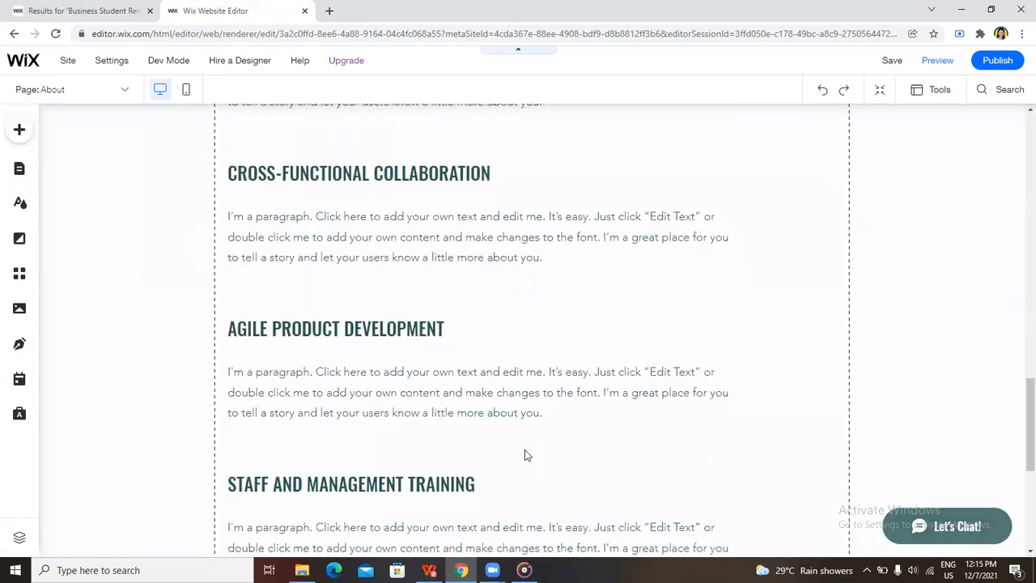
pyautogui.scroll(6, 522, 451)
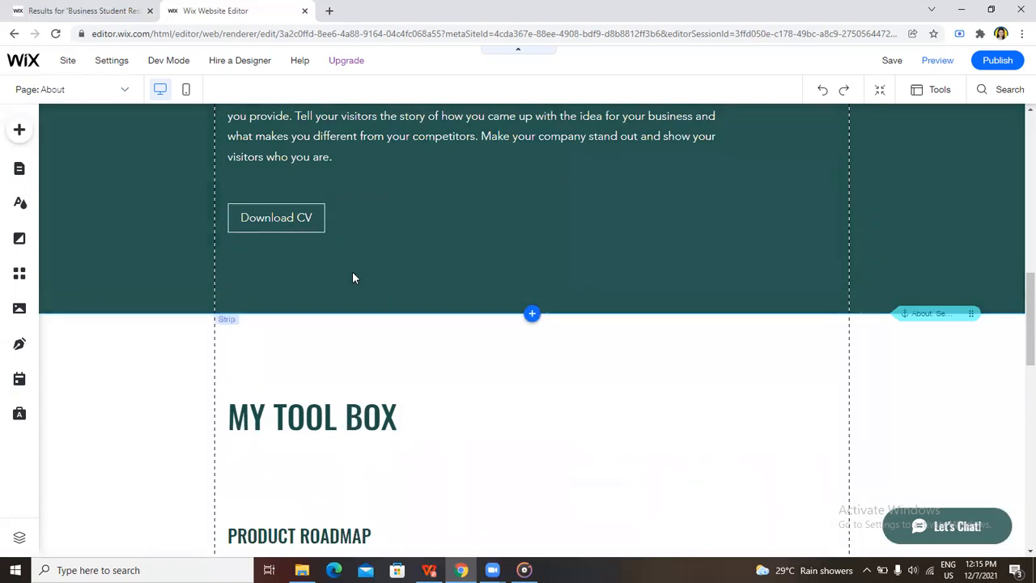
pyautogui.scroll(3, 356, 275)
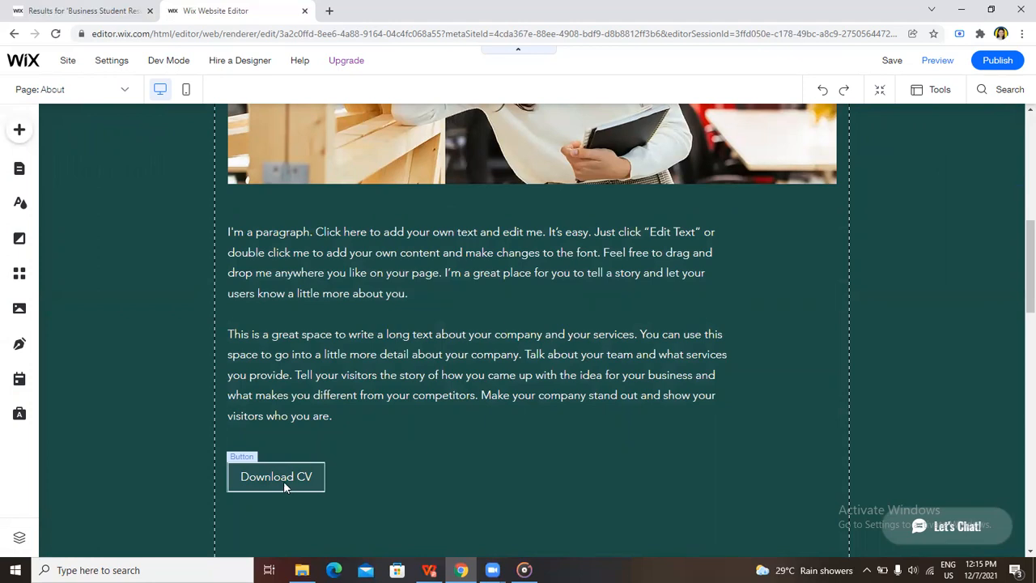
# Inspect the Download CV button's document link and its file chooser, close both without choosing a file, and look over the About page
pyautogui.click(283, 481)
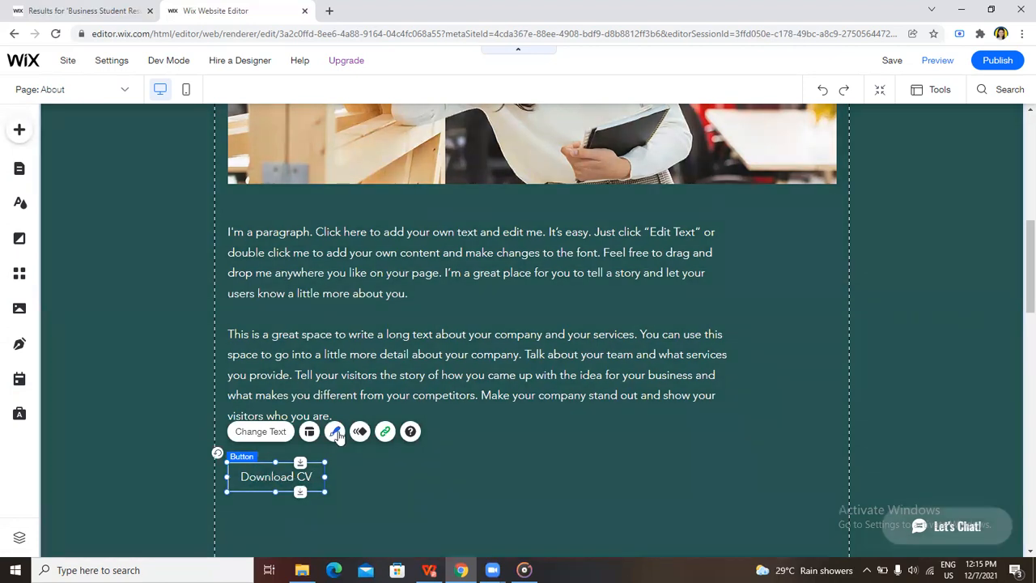
pyautogui.click(384, 432)
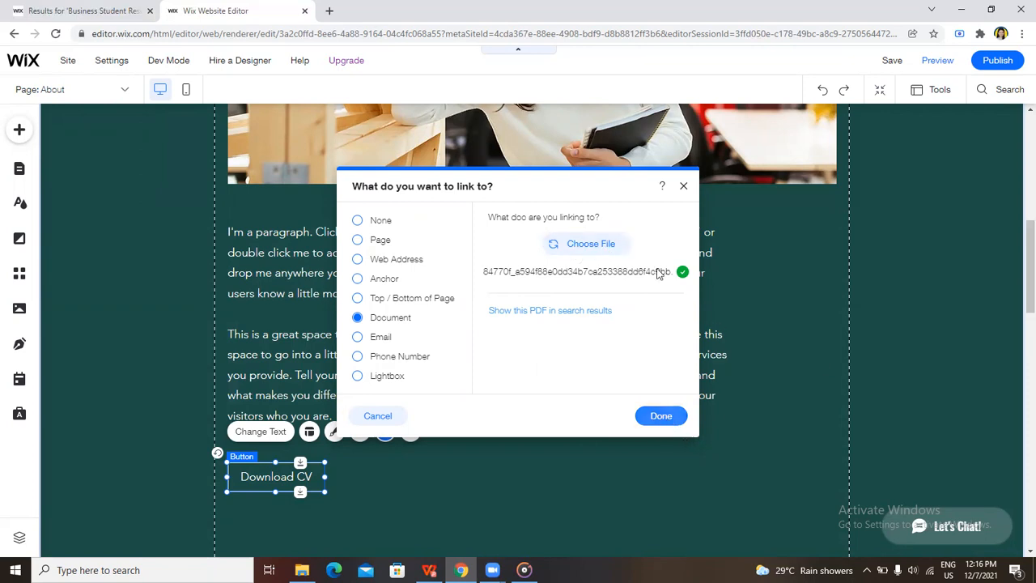
pyautogui.click(590, 250)
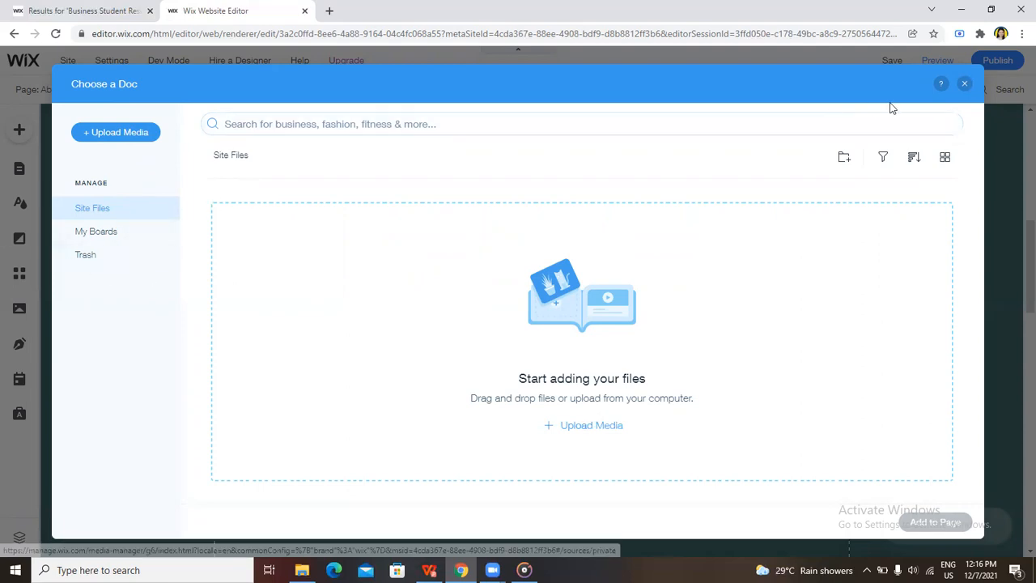
pyautogui.click(966, 85)
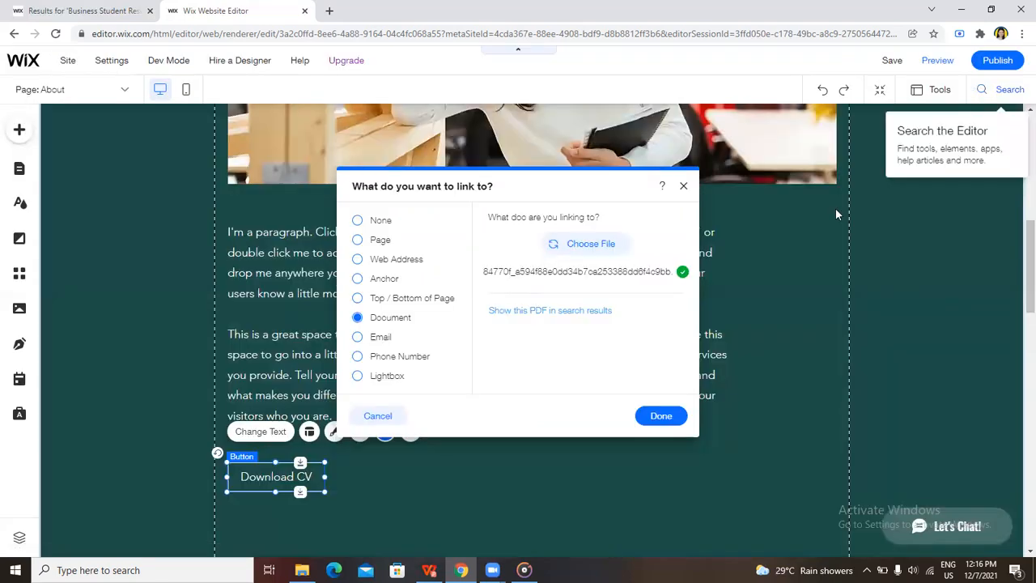
pyautogui.click(661, 416)
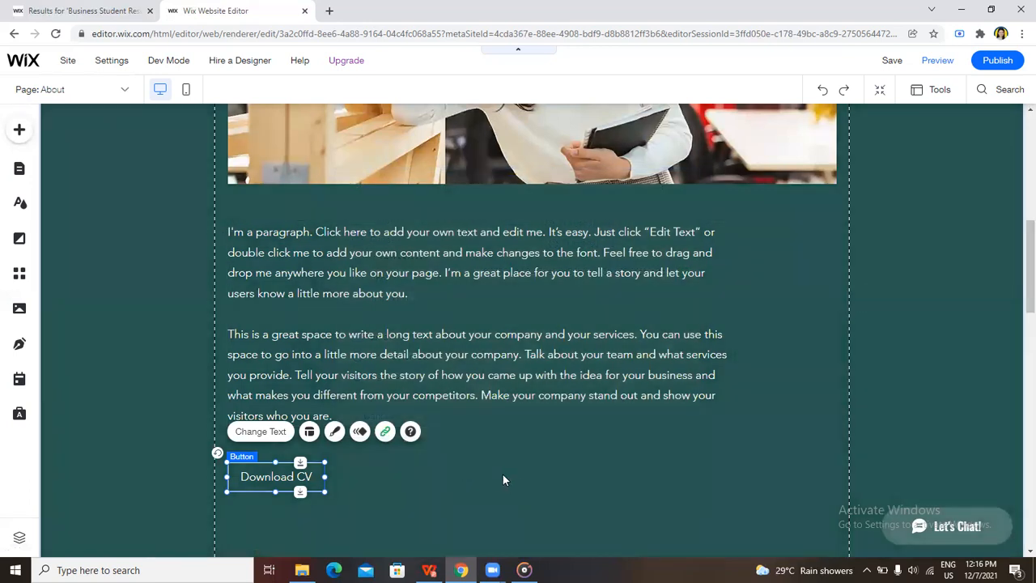
pyautogui.scroll(-14, 503, 480)
pyautogui.scroll(15, 492, 473)
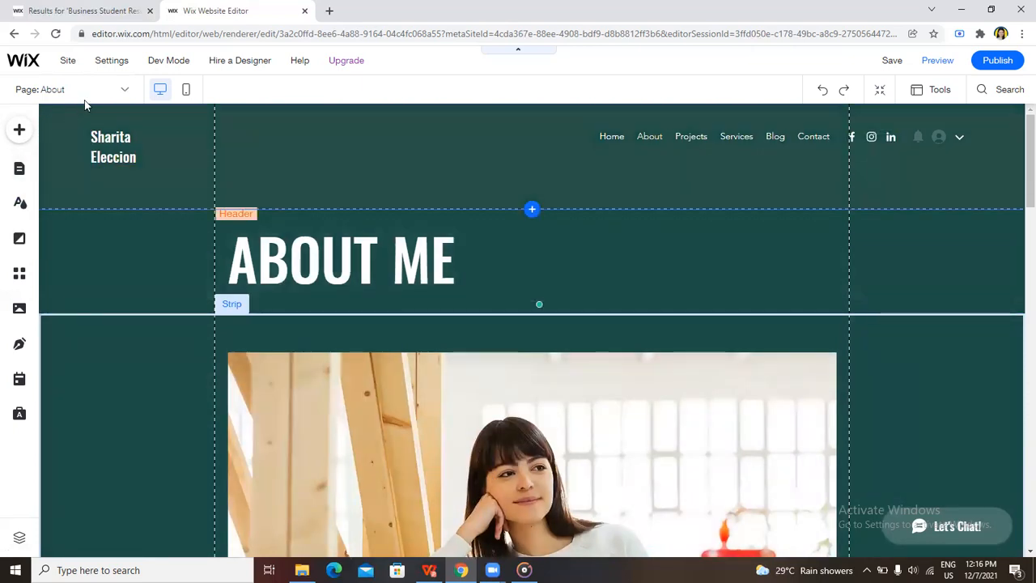
# Open the Profile page under the member pages and look over its profile details and blog post feed
pyautogui.click(127, 89)
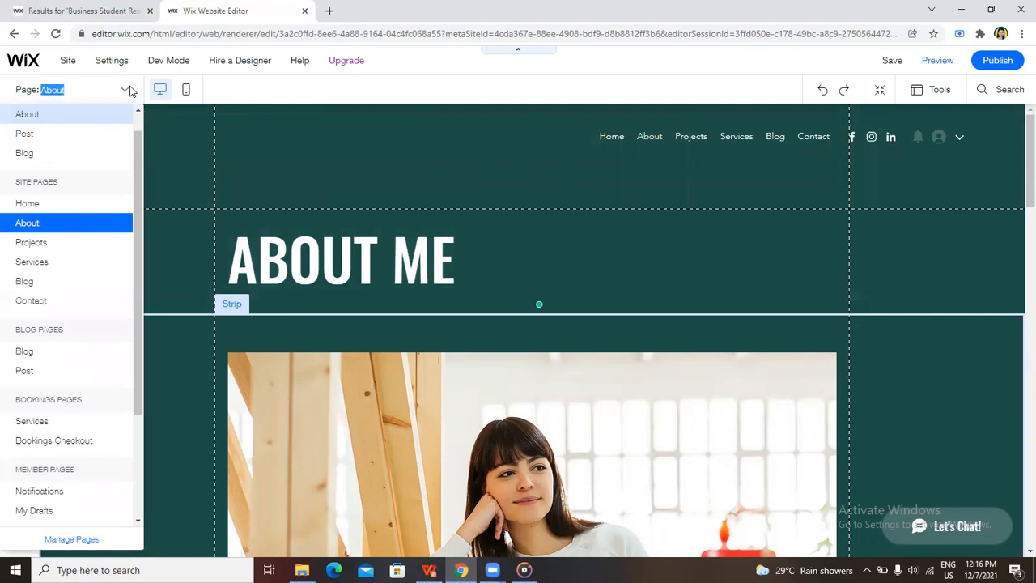
pyautogui.scroll(-4, 88, 326)
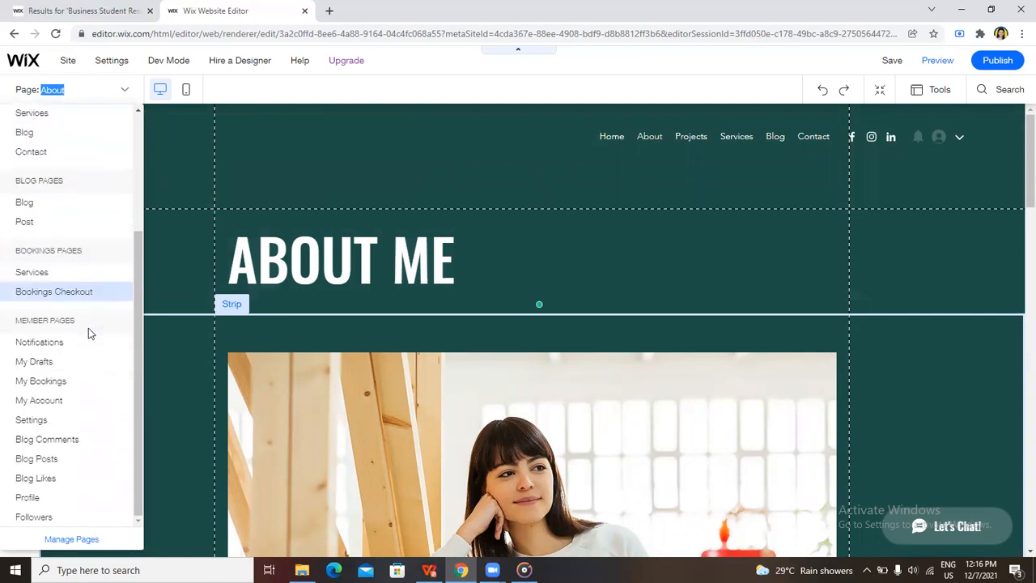
pyautogui.click(33, 498)
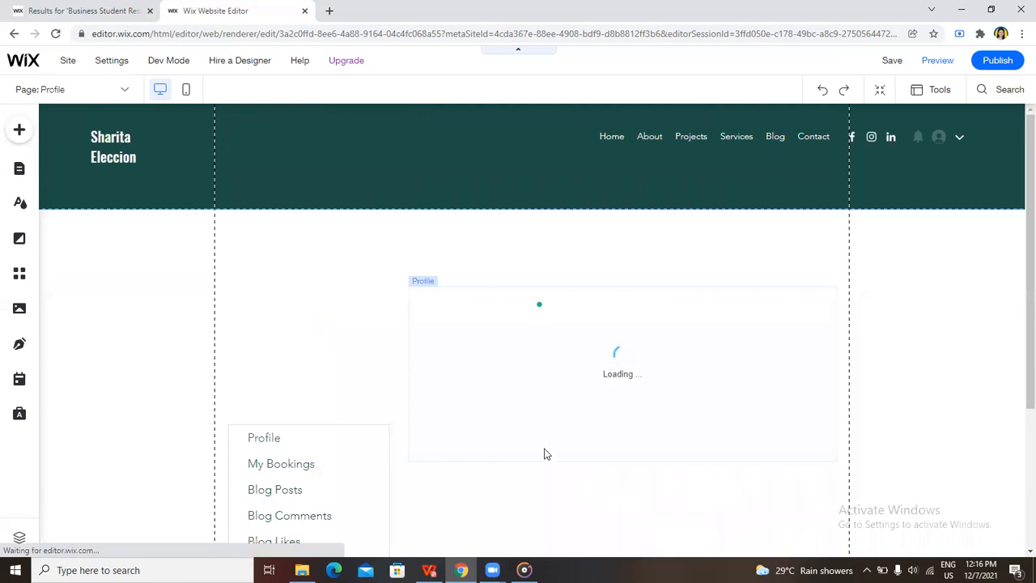
pyautogui.scroll(-2, 538, 458)
pyautogui.scroll(2, 520, 458)
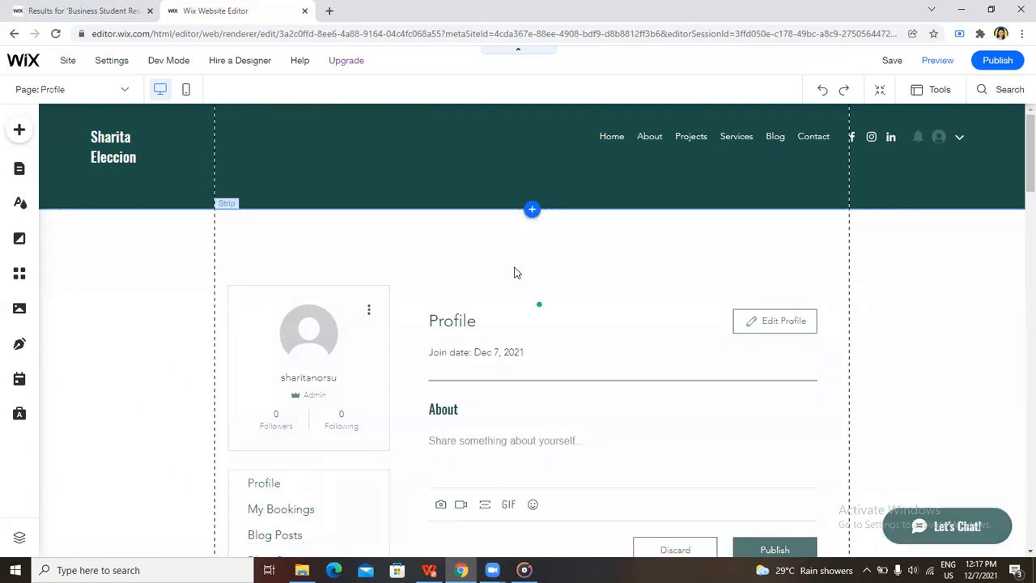
pyautogui.scroll(-3, 516, 272)
pyautogui.scroll(3, 515, 275)
pyautogui.scroll(-10, 515, 275)
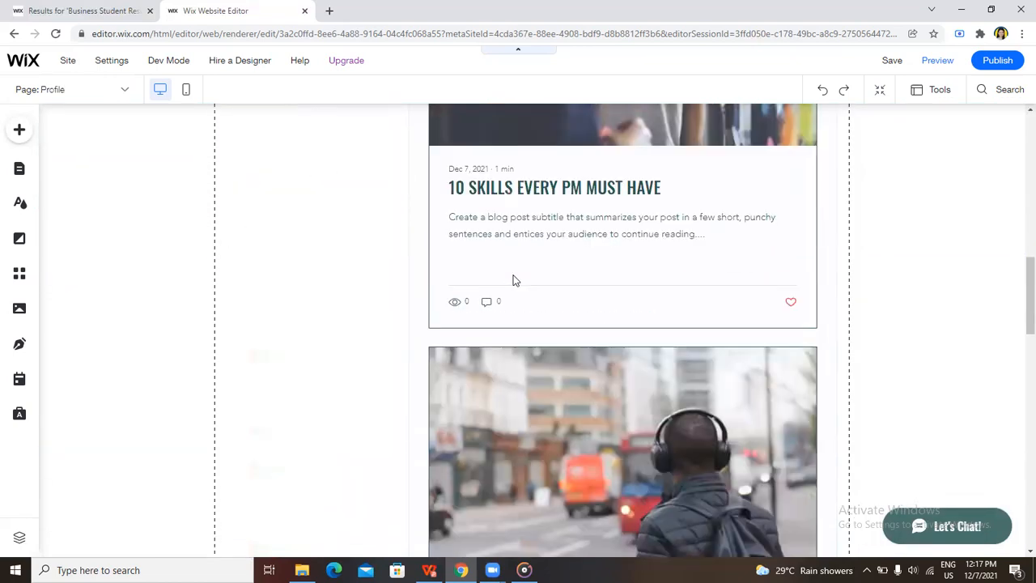
pyautogui.scroll(10, 518, 284)
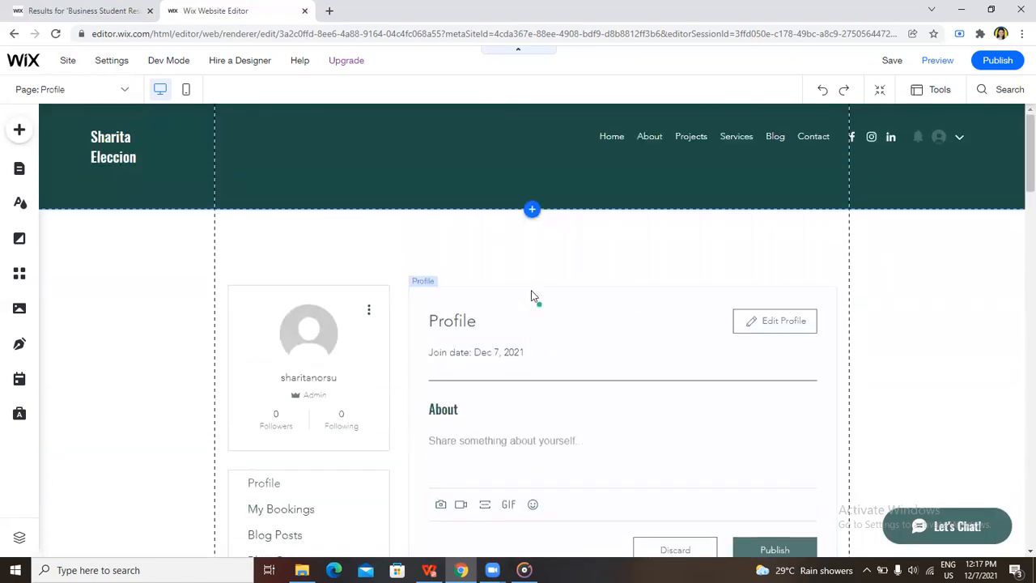
# Return to the Home page under the site pages
pyautogui.click(114, 89)
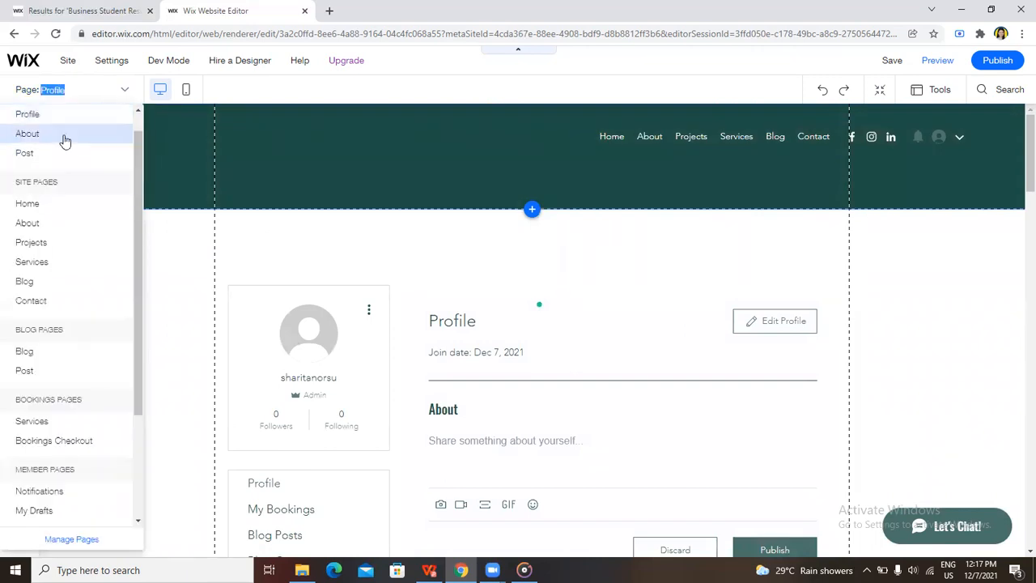
pyautogui.scroll(1, 73, 214)
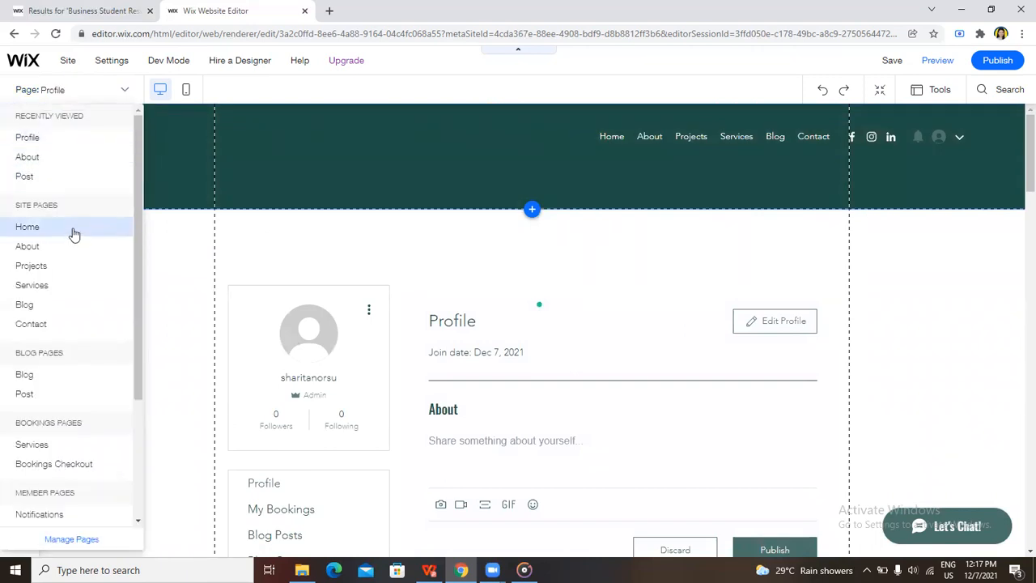
pyautogui.click(73, 232)
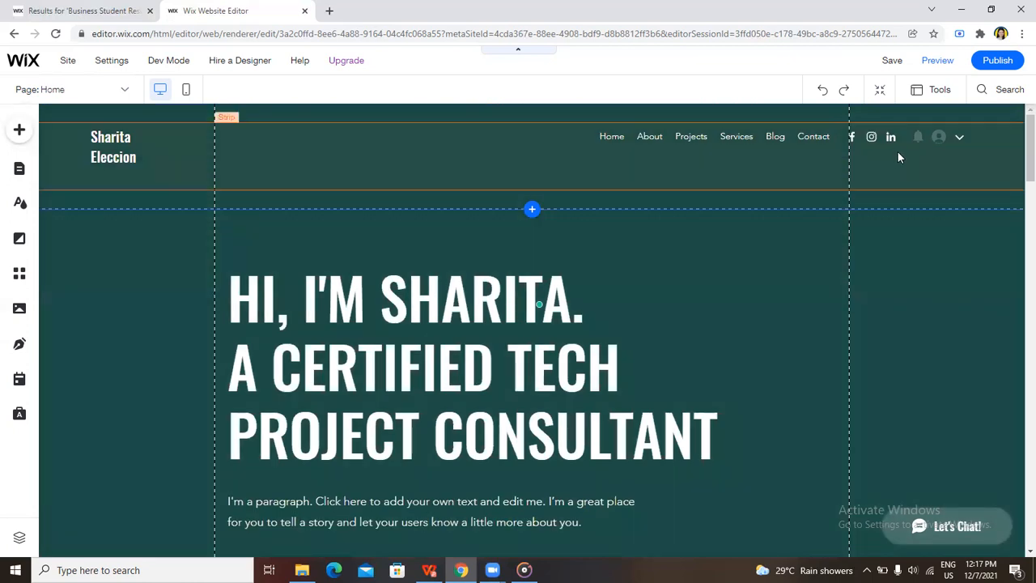
# Open the header social bar's link settings, inspect the Facebook icon's web address, and accept it as it stands
pyautogui.click(850, 136)
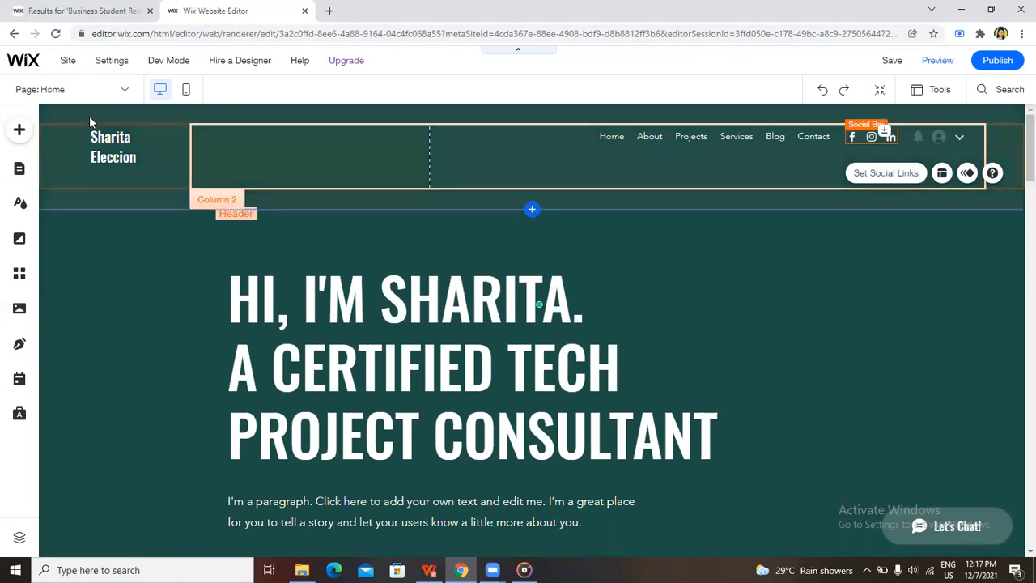
pyautogui.doubleClick(861, 143)
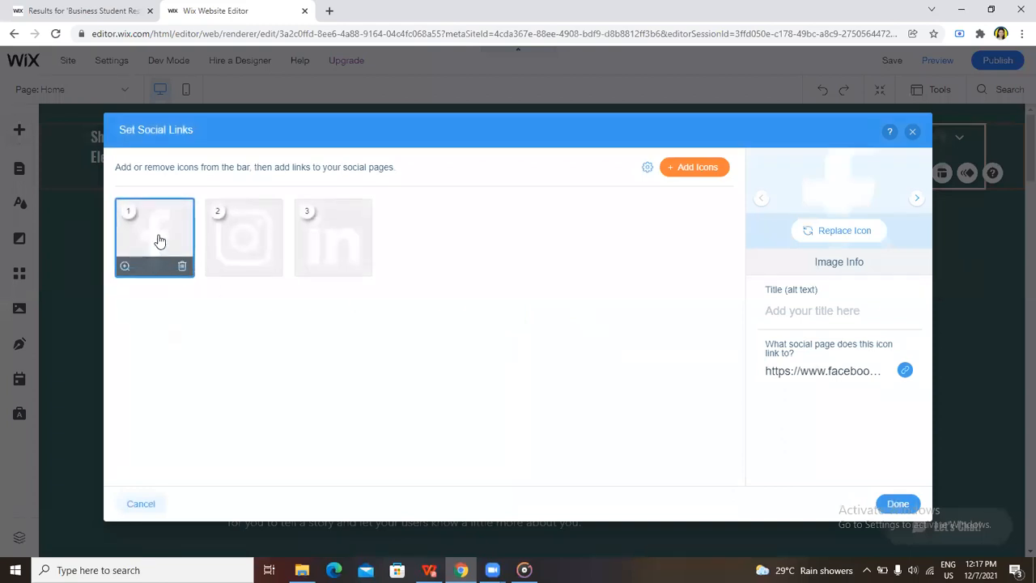
pyautogui.click(905, 370)
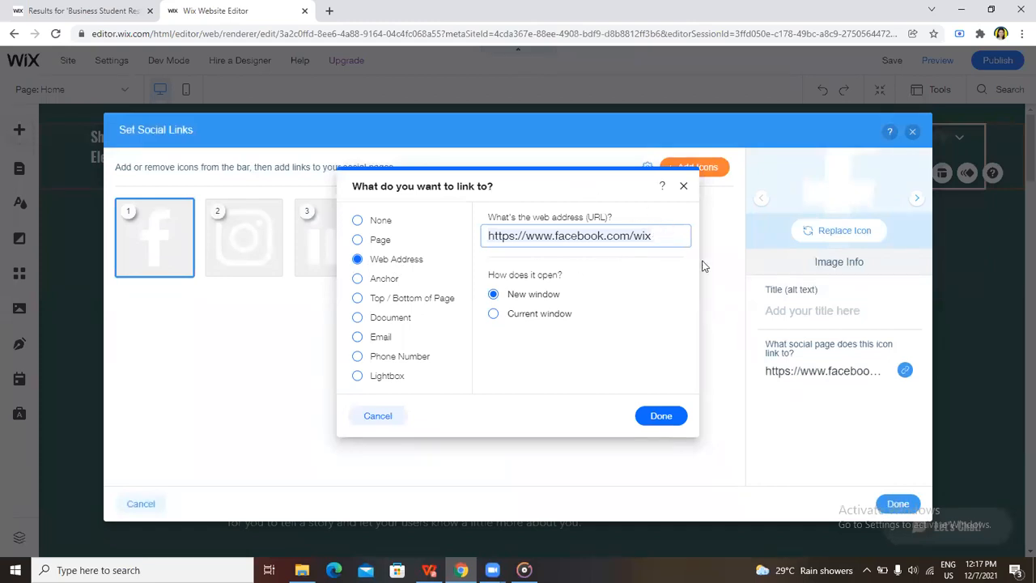
pyautogui.click(662, 417)
pyautogui.click(898, 504)
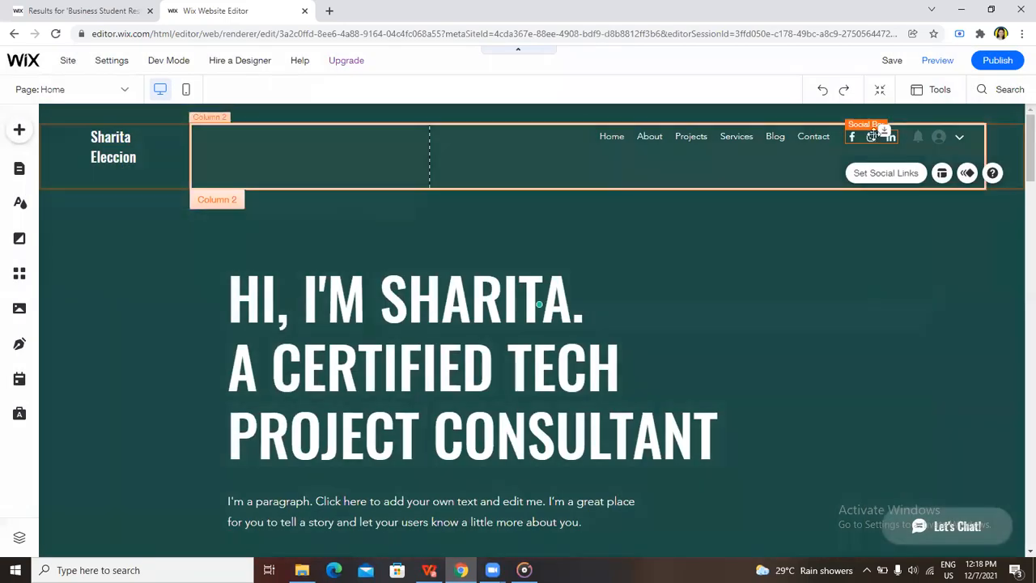
# Inspect the Instagram icon's web address in the social link settings and close the settings without editing it
pyautogui.doubleClick(877, 135)
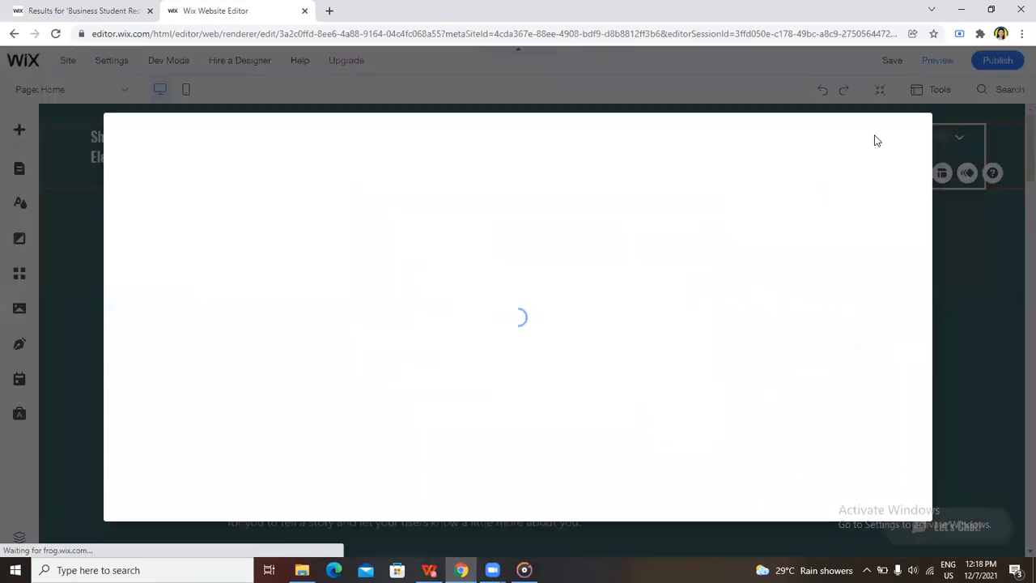
pyautogui.click(257, 245)
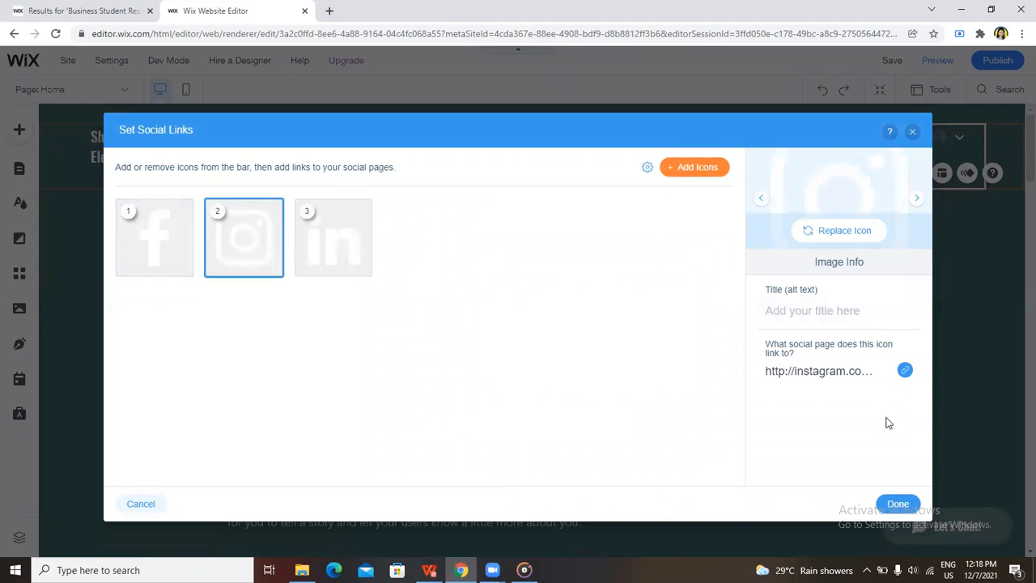
pyautogui.click(905, 371)
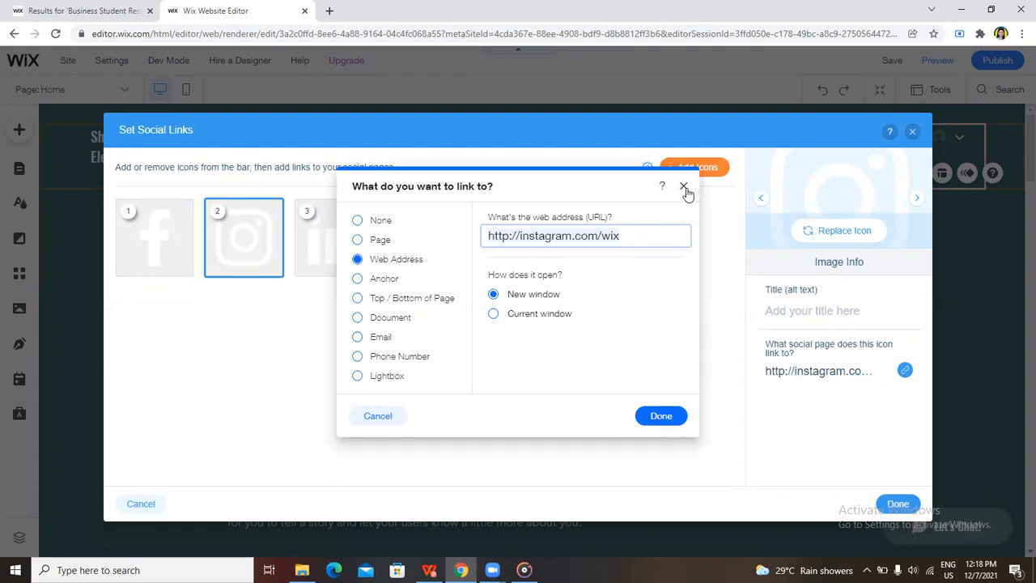
pyautogui.click(667, 421)
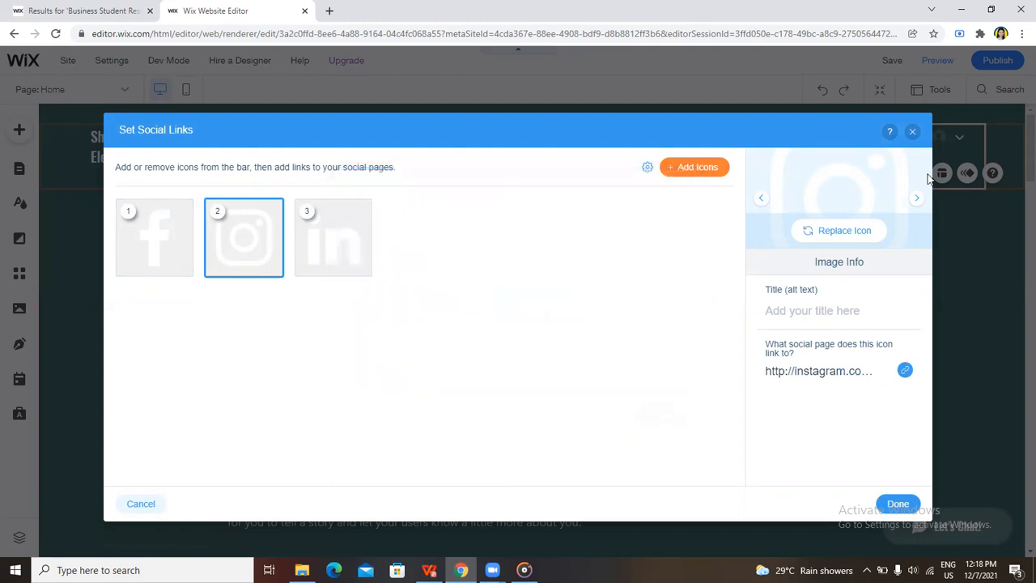
pyautogui.click(912, 131)
pyautogui.click(641, 353)
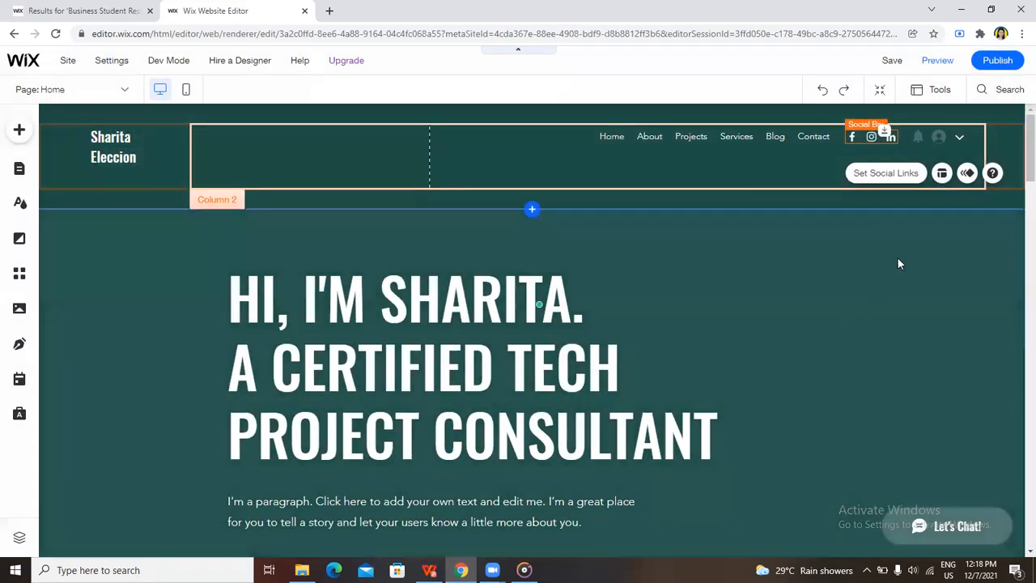
# Inspect the LinkedIn icon's web address in the social link settings, close the settings unedited, and deselect the social bar
pyautogui.doubleClick(894, 137)
pyautogui.click(343, 243)
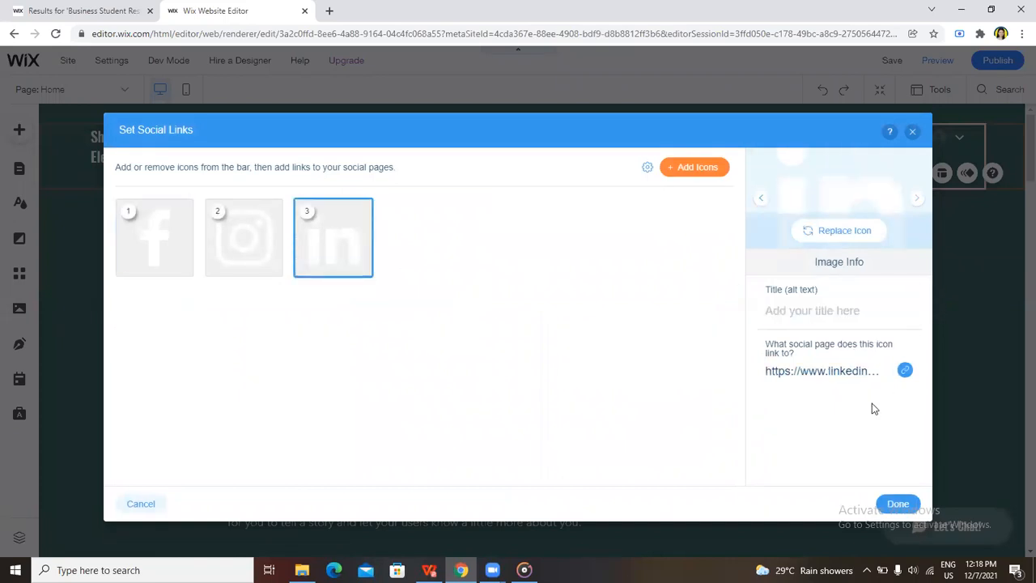
pyautogui.click(905, 371)
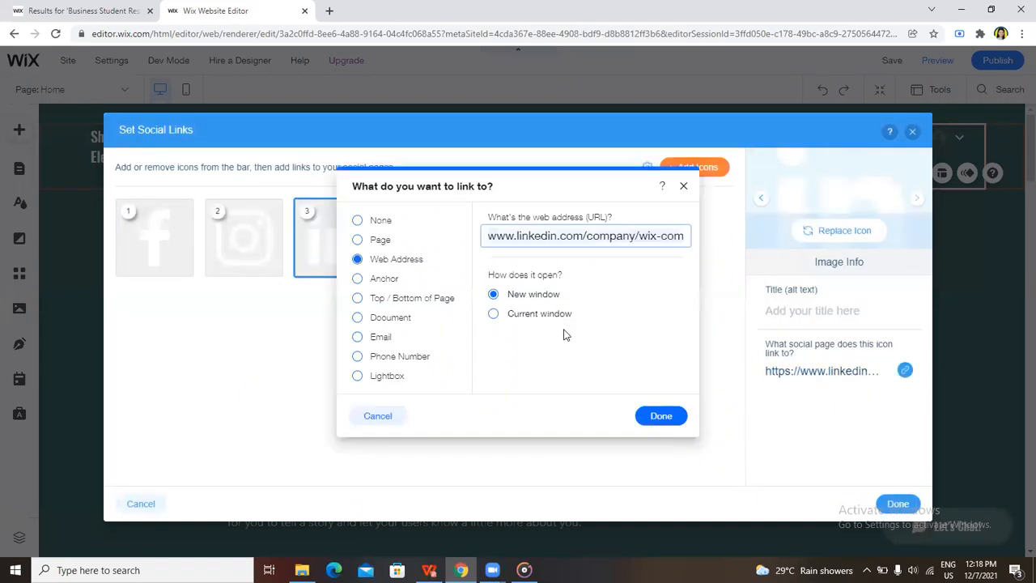
pyautogui.click(659, 415)
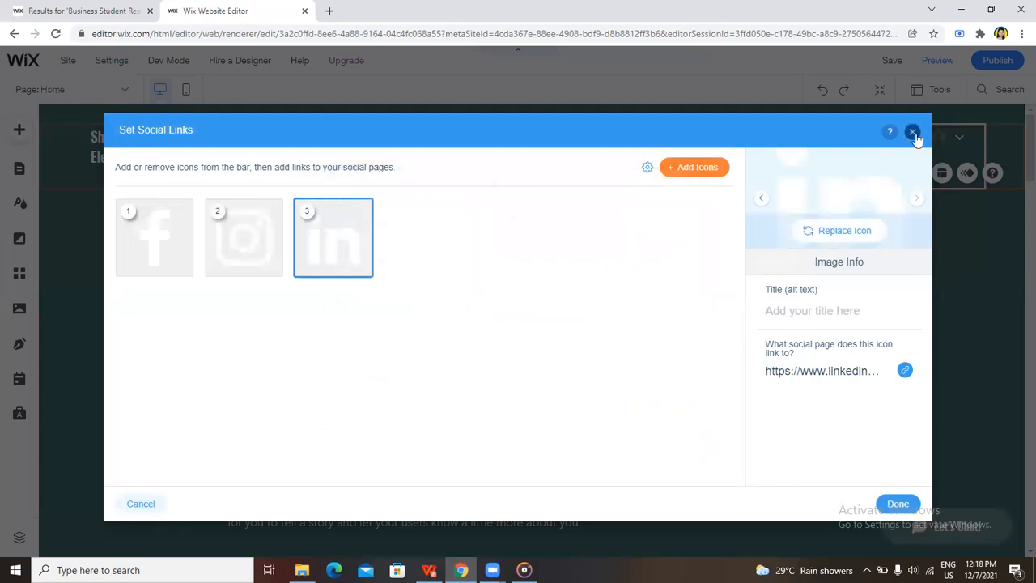
pyautogui.click(911, 131)
pyautogui.click(652, 354)
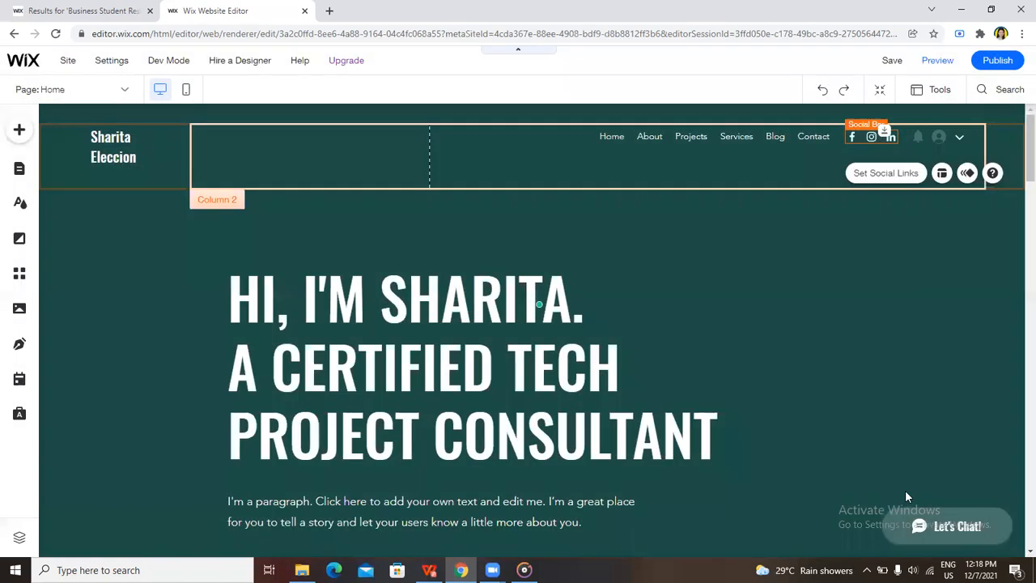
pyautogui.click(804, 318)
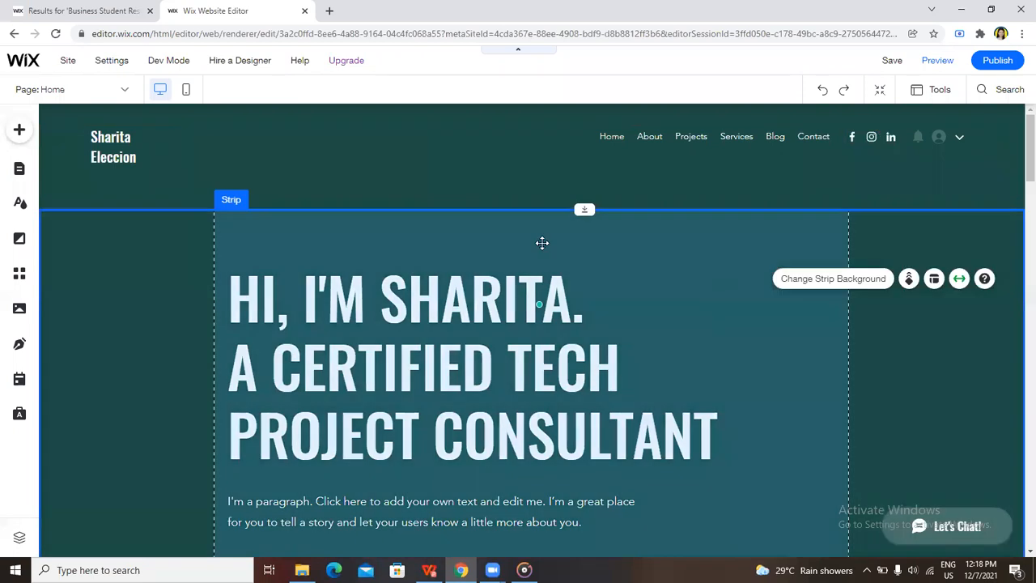
# Examine the header login bar's display, login and logout message settings, and close them without making changes
pyautogui.click(323, 140)
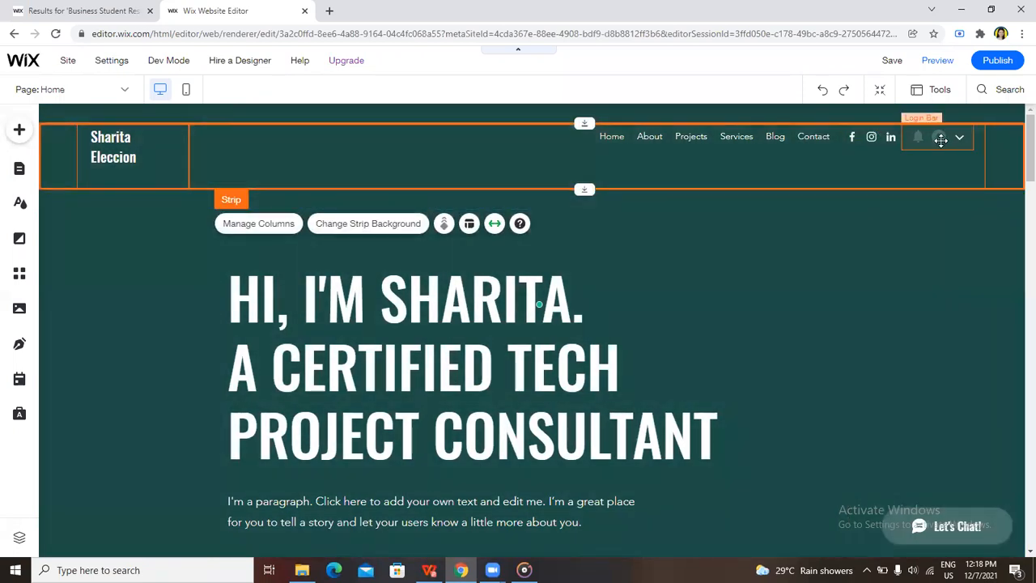
pyautogui.click(940, 140)
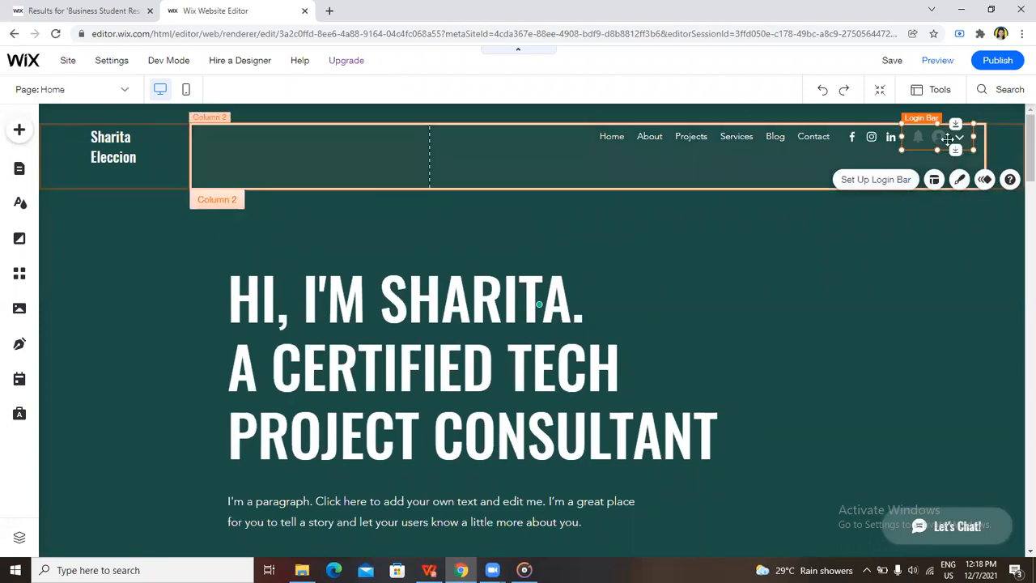
pyautogui.click(898, 187)
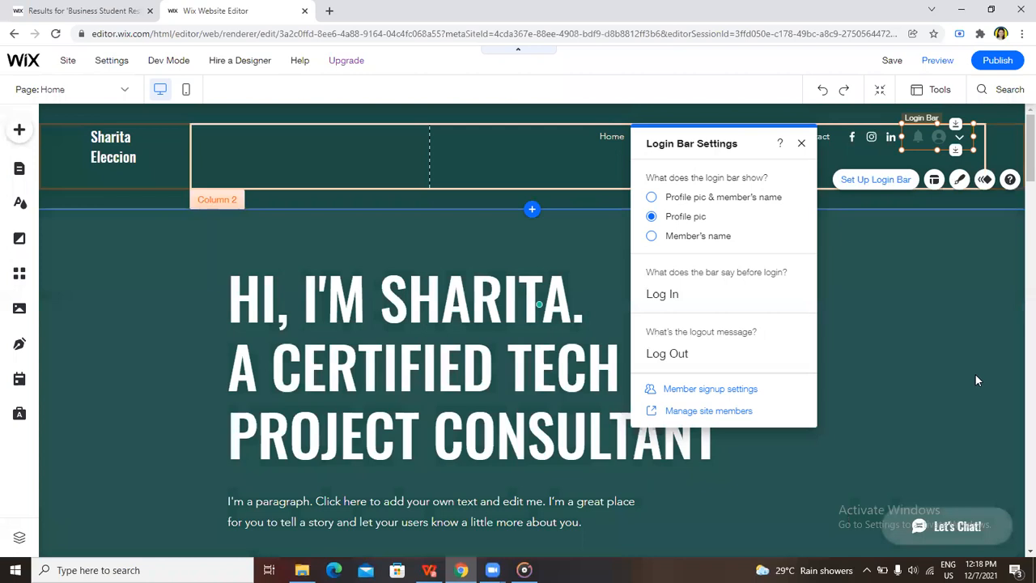
pyautogui.click(974, 373)
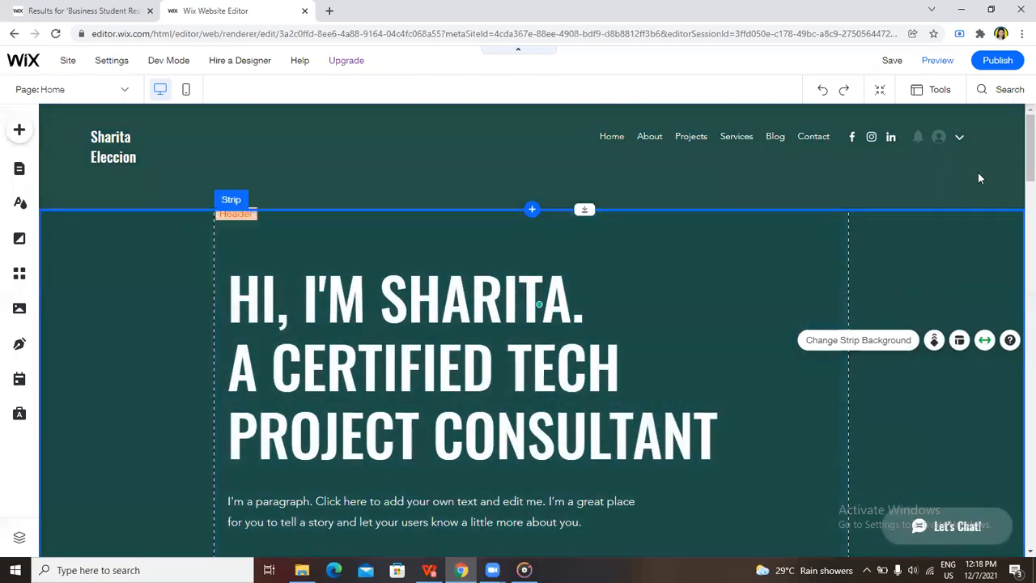
pyautogui.click(960, 138)
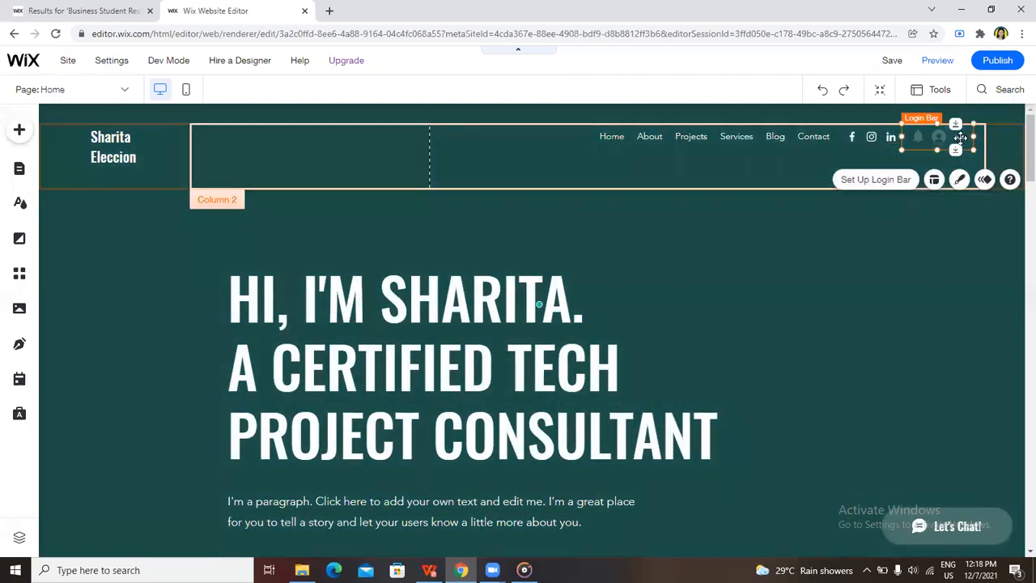
pyautogui.click(935, 256)
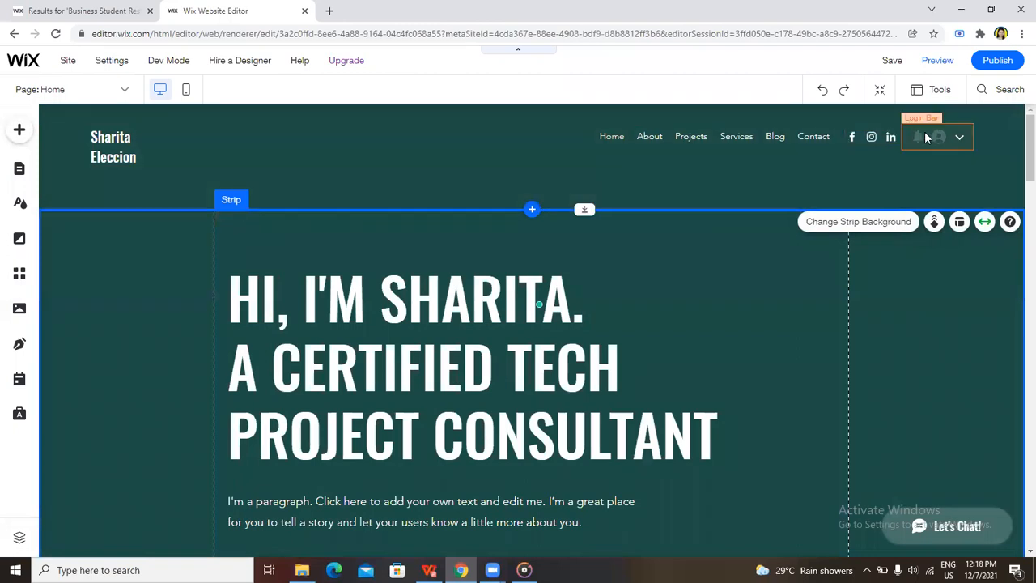
pyautogui.doubleClick(916, 140)
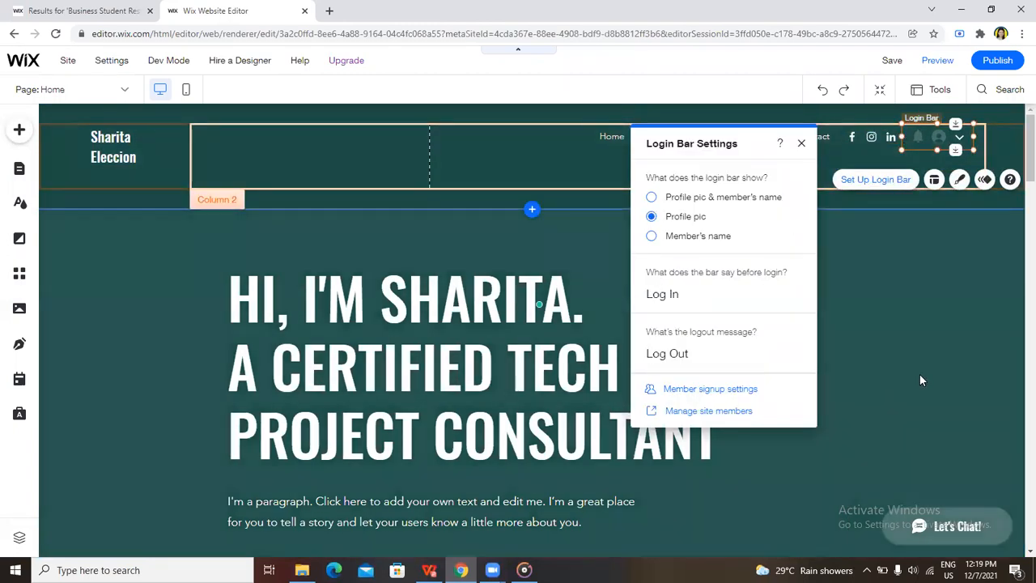
pyautogui.click(922, 370)
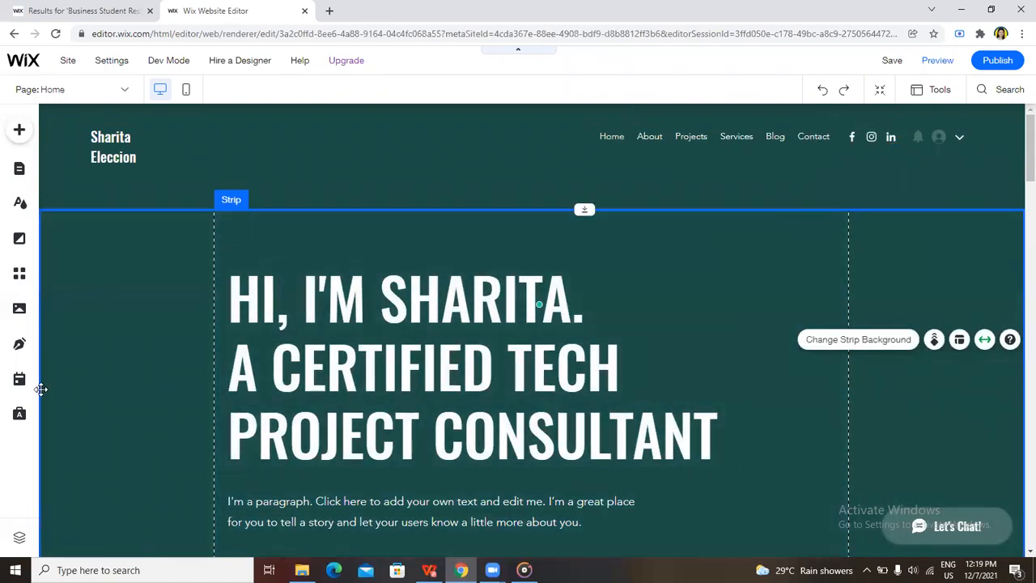
# Look over the Home page's desktop layout, switch to the mobile version of the site, and skip the mobile introduction
pyautogui.scroll(-3, 104, 386)
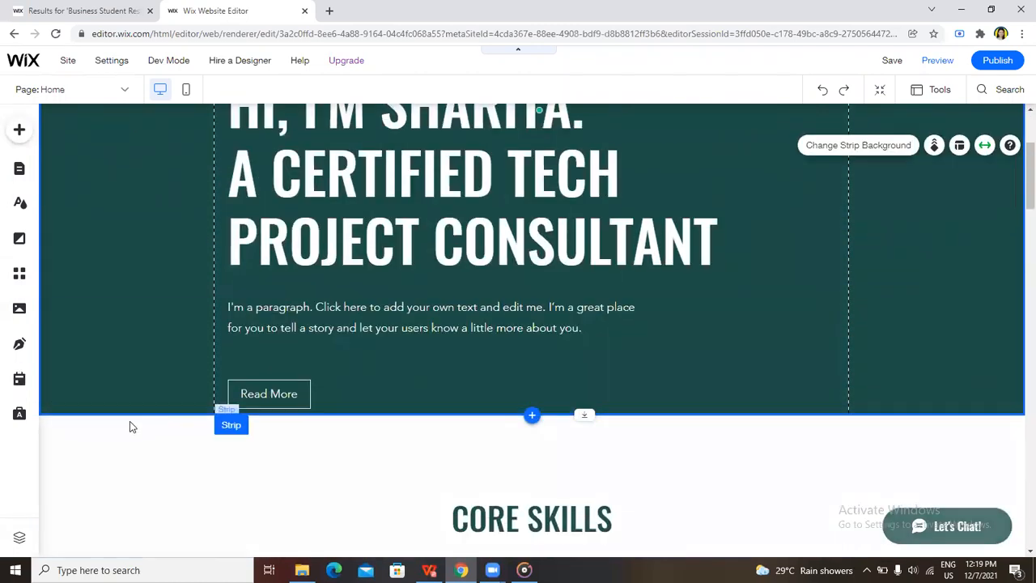
pyautogui.scroll(-3, 130, 421)
pyautogui.scroll(5, 129, 420)
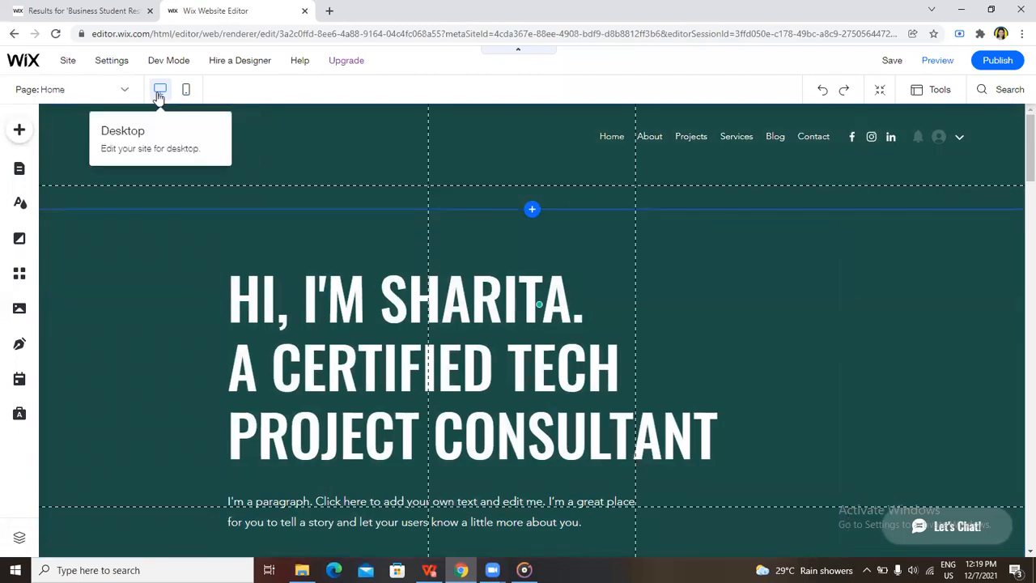
pyautogui.click(183, 92)
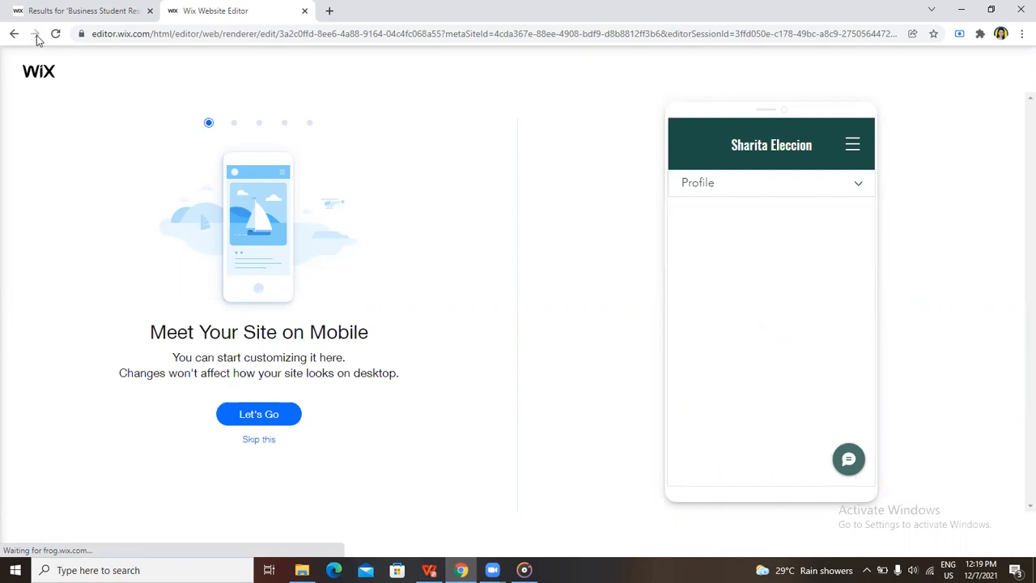
pyautogui.click(259, 441)
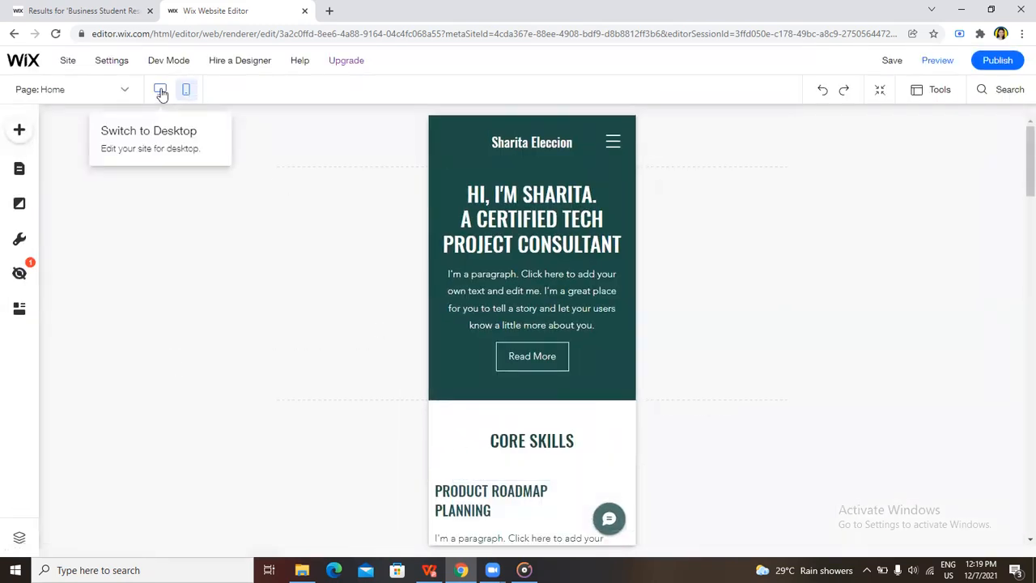
# Switch back to the desktop version of the site and look over the Home page from header to contact form
pyautogui.click(162, 94)
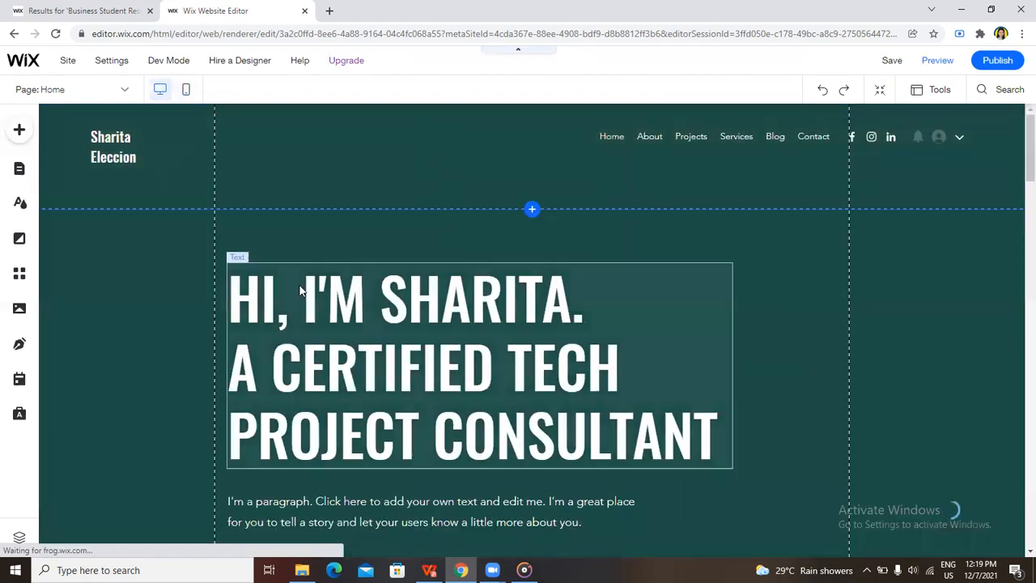
pyautogui.scroll(-3, 505, 389)
pyautogui.scroll(-2, 505, 389)
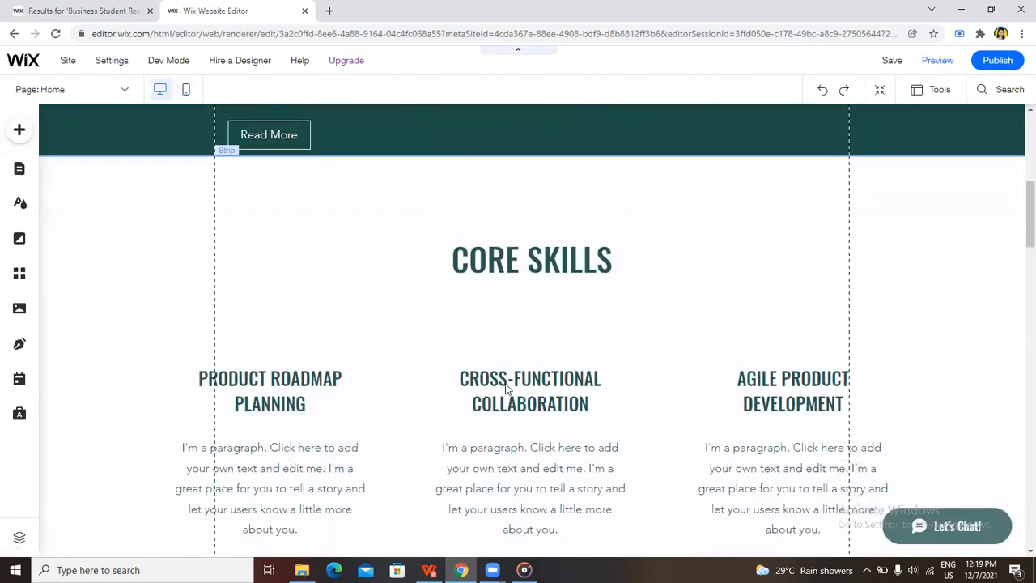
pyautogui.scroll(-3, 505, 389)
pyautogui.scroll(-15, 505, 390)
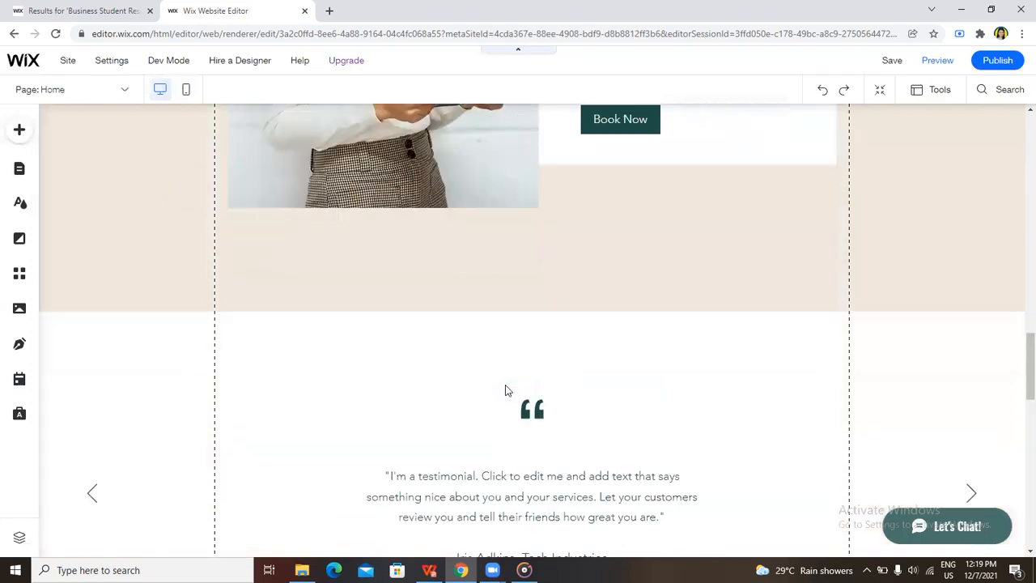
pyautogui.scroll(-2, 505, 390)
pyautogui.scroll(14, 508, 384)
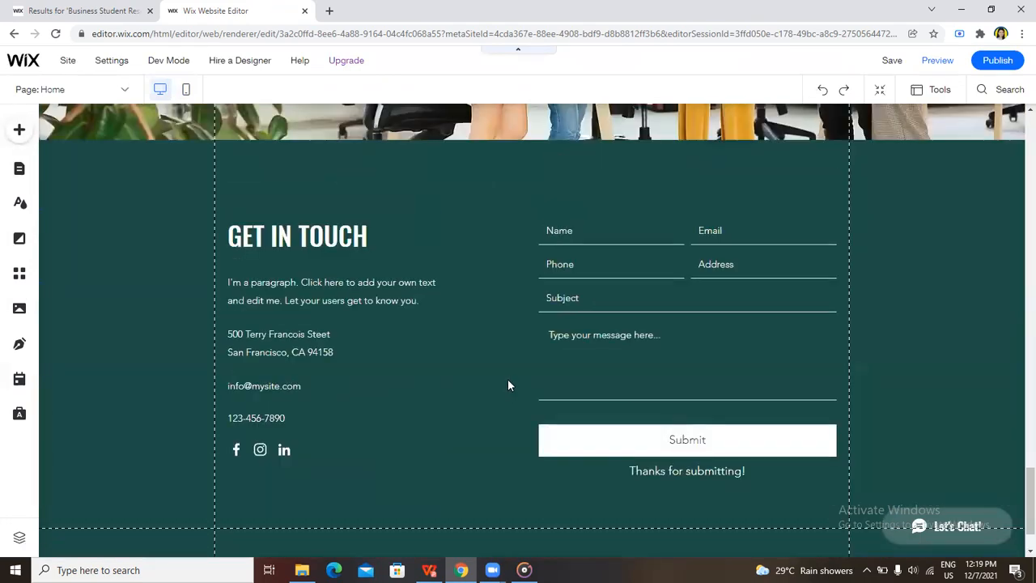
pyautogui.scroll(6, 509, 383)
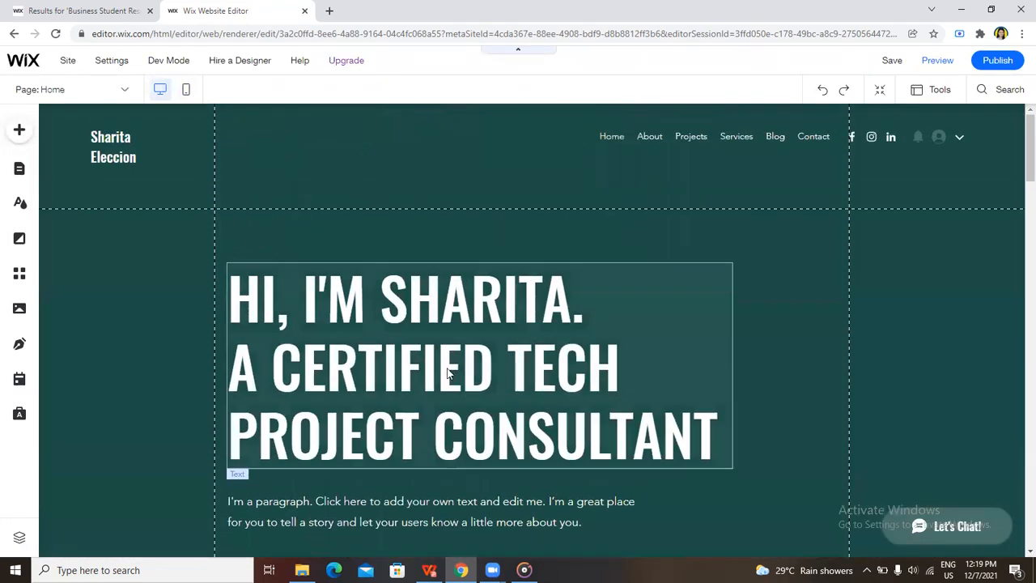
# Examine the Home page's sections down to the footer, including the social bar and strip in the Get in Touch section
pyautogui.scroll(-7, 585, 386)
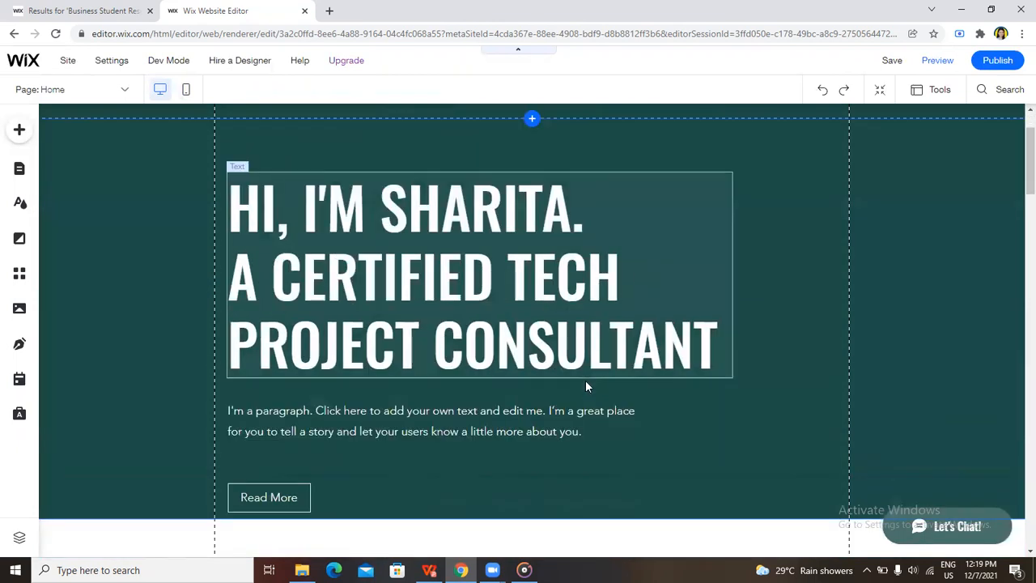
pyautogui.scroll(-6, 587, 387)
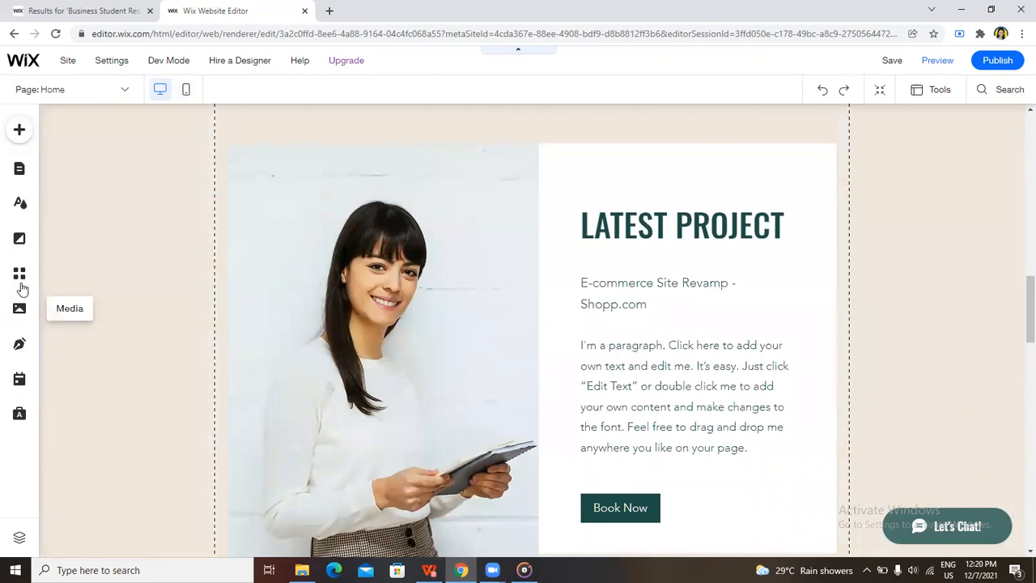
pyautogui.scroll(-10, 617, 397)
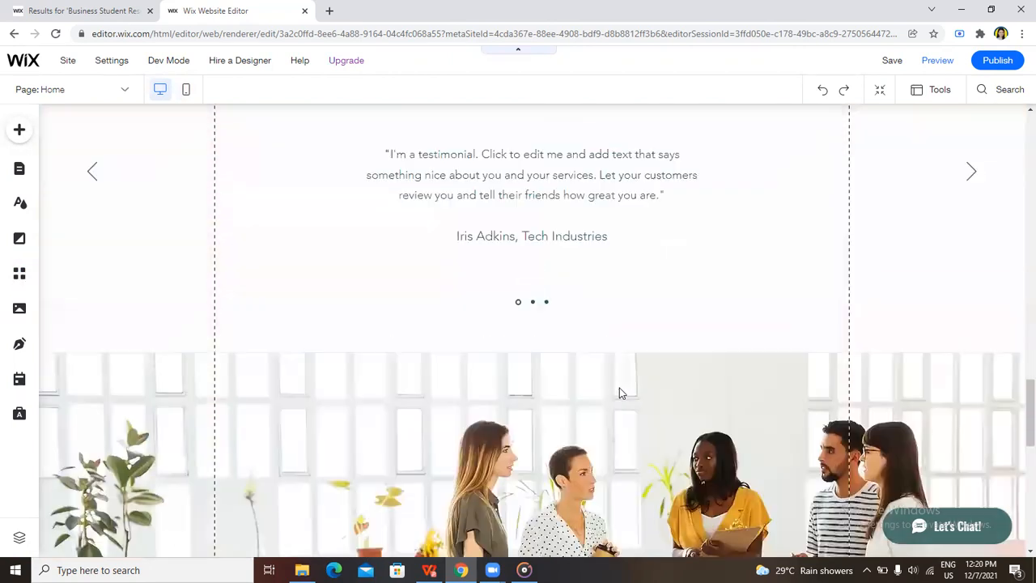
pyautogui.scroll(-3, 619, 393)
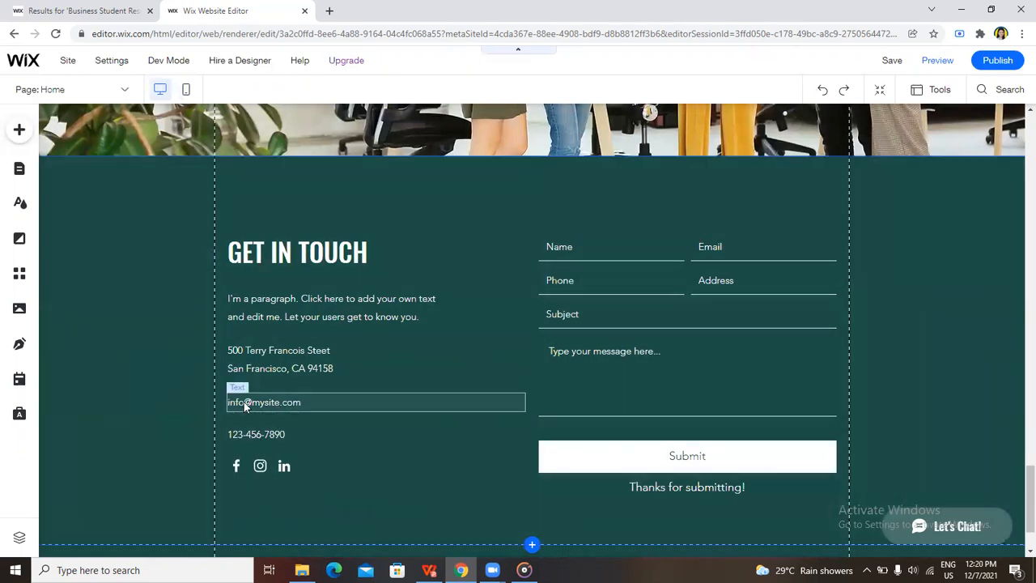
pyautogui.click(238, 465)
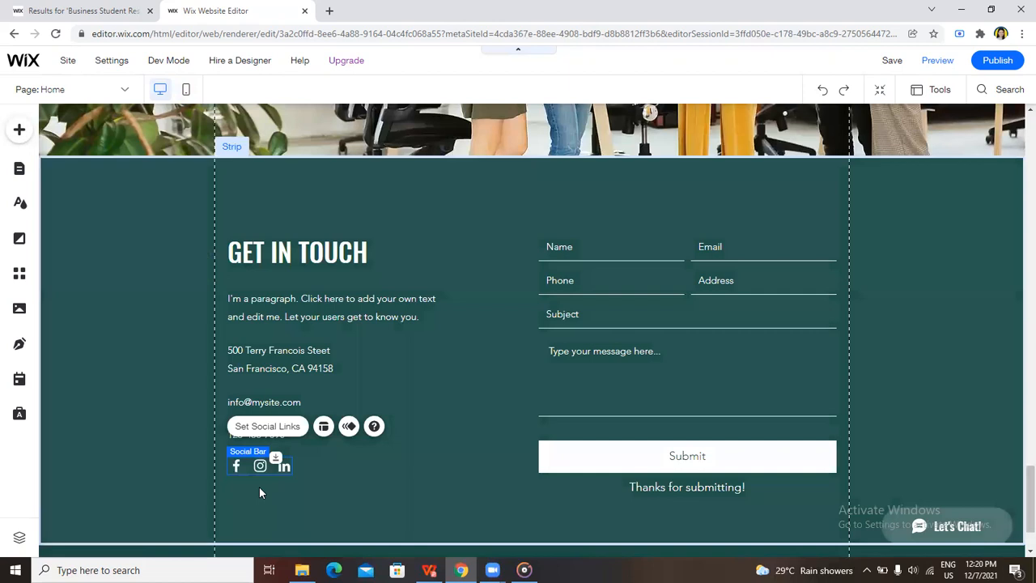
pyautogui.click(259, 487)
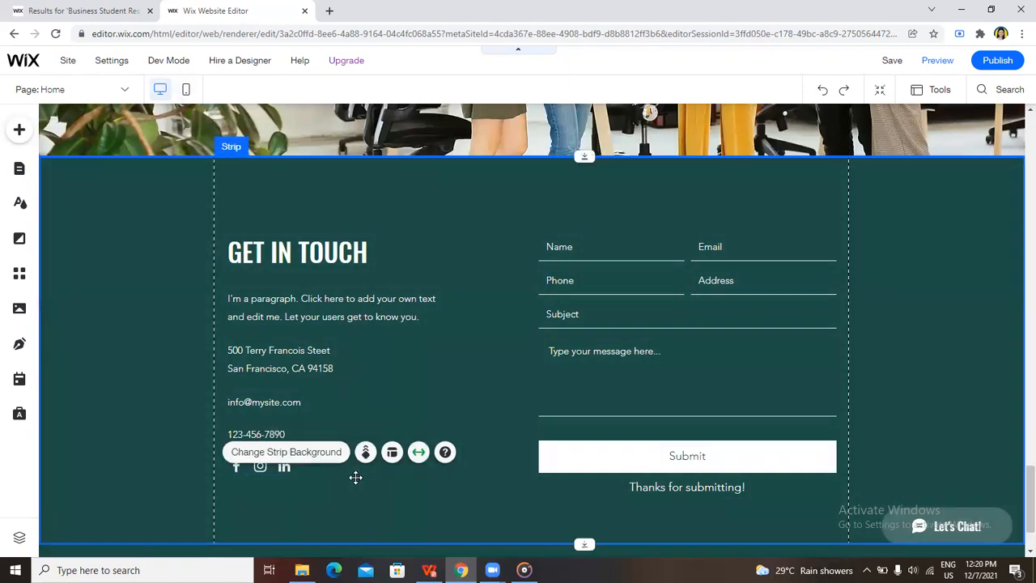
pyautogui.scroll(-1, 551, 509)
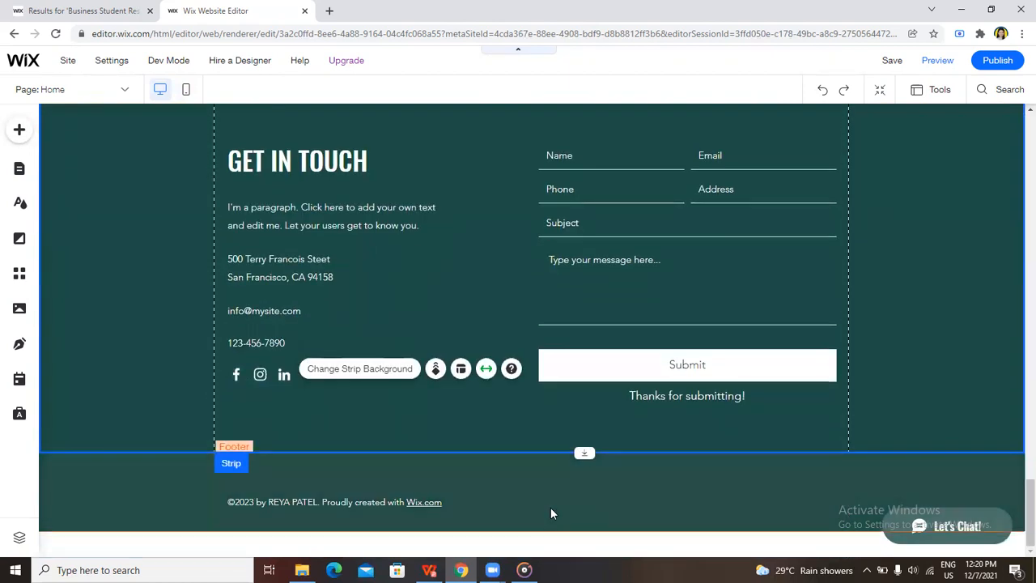
# Recheck the Latest Project, testimonial and Get in Touch sections, and return to the Home page header
pyautogui.scroll(2, 550, 509)
pyautogui.scroll(10, 551, 508)
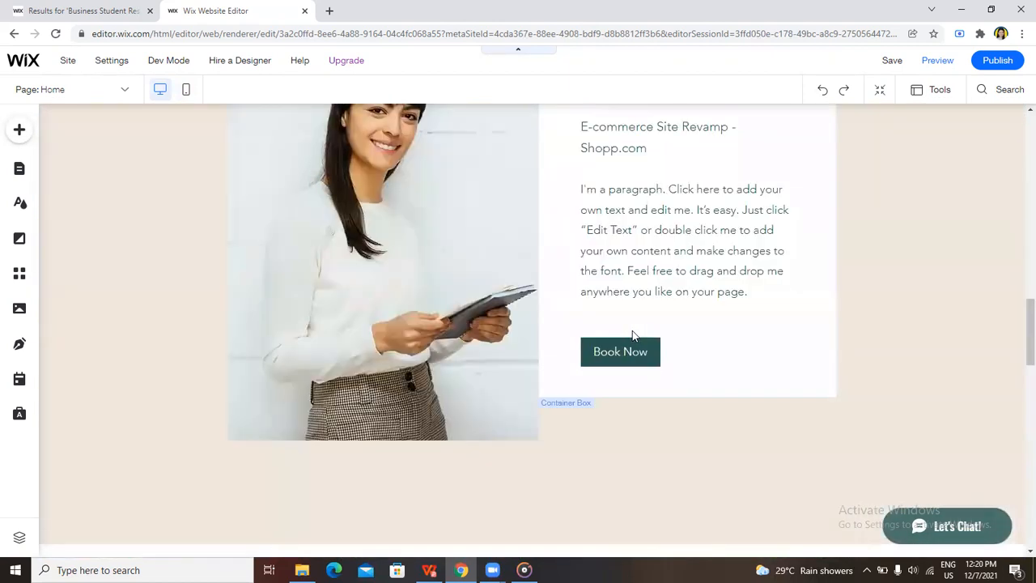
pyautogui.scroll(-10, 363, 377)
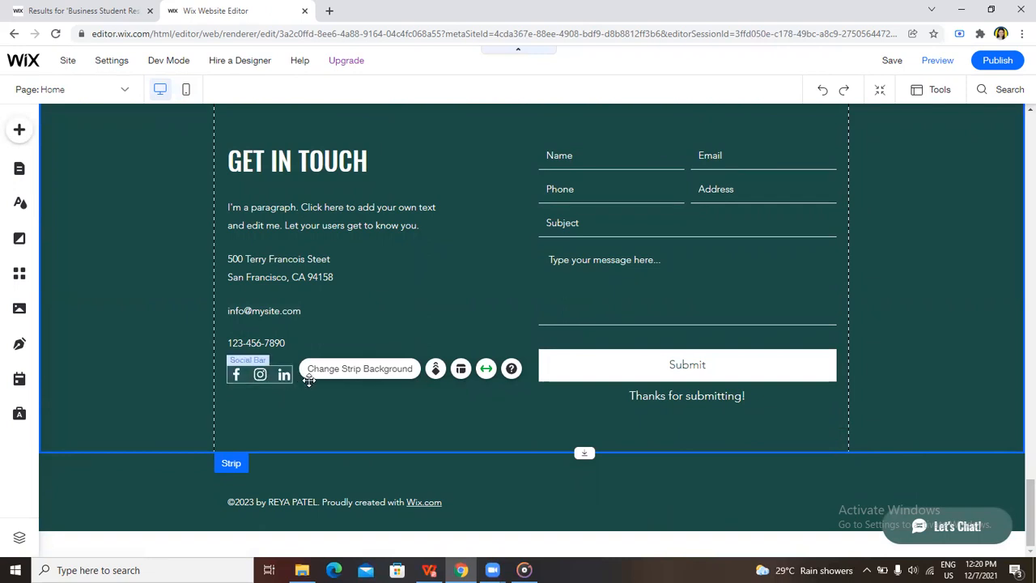
pyautogui.scroll(10, 496, 436)
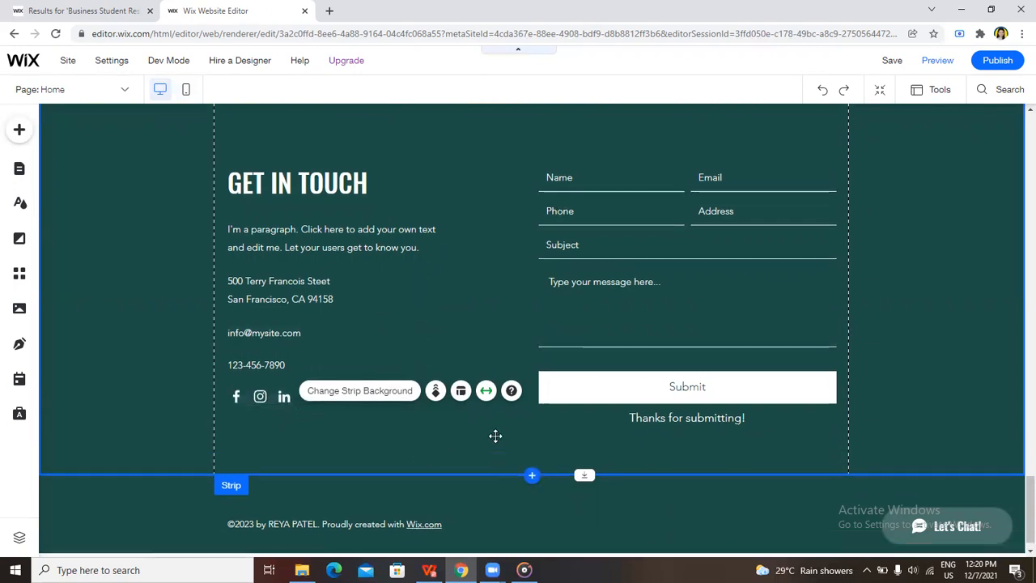
pyautogui.scroll(-10, 373, 301)
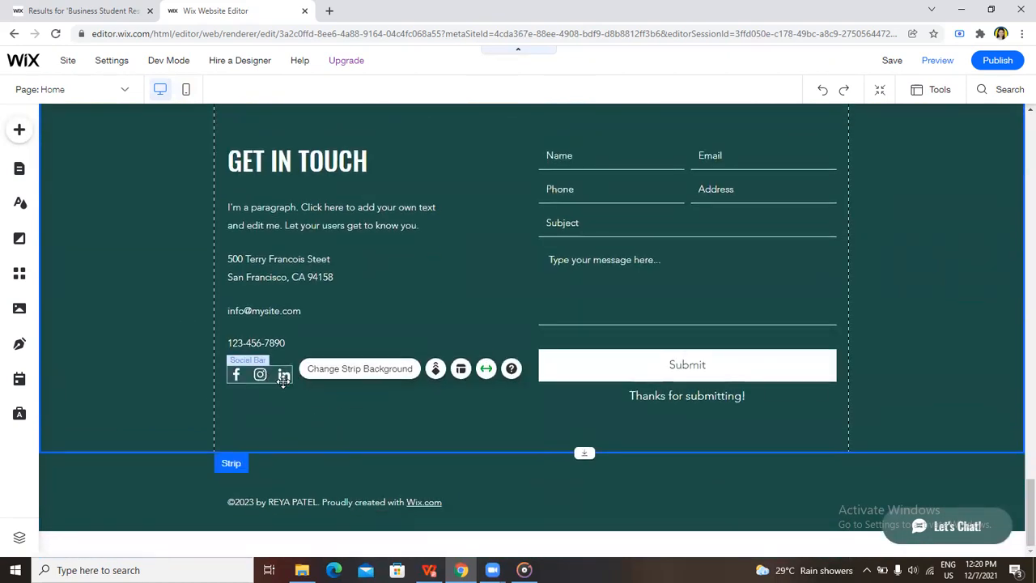
pyautogui.scroll(15, 489, 409)
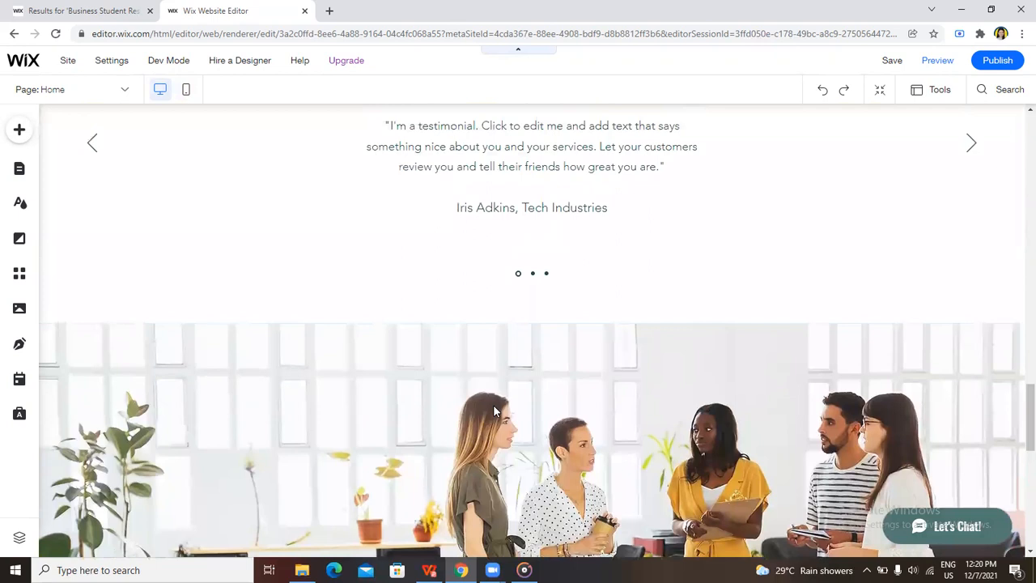
pyautogui.scroll(10, 494, 411)
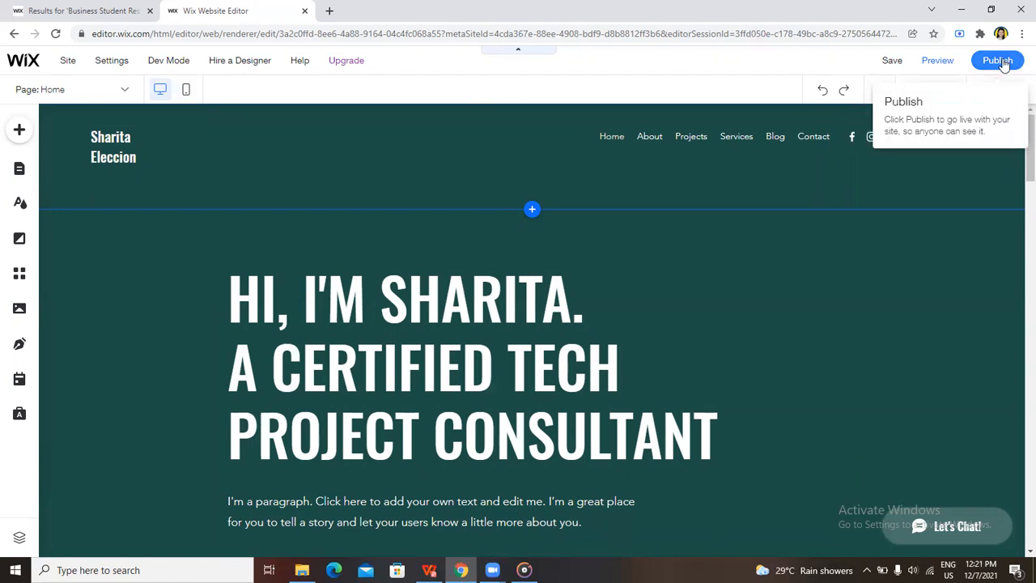
# Save the site on the free Wix.com domain with the address ending my-site, and close the editor
pyautogui.moveTo(280, 51)
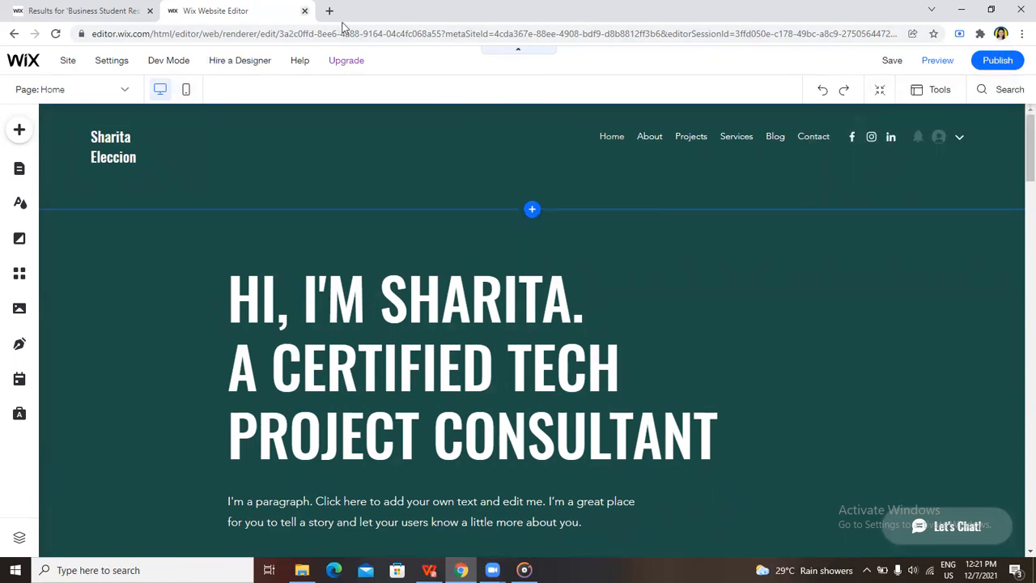
pyautogui.click(890, 61)
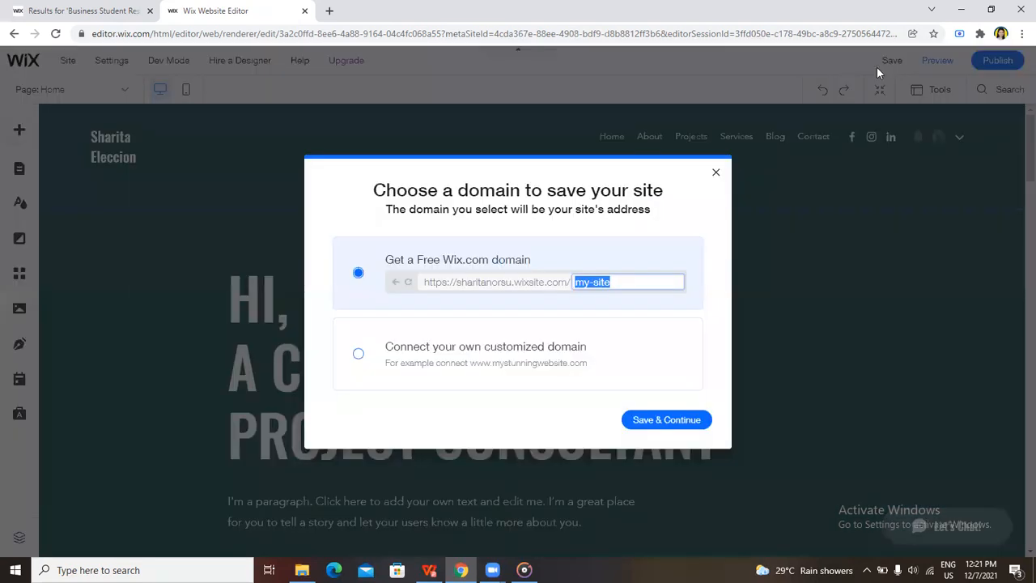
pyautogui.click(676, 420)
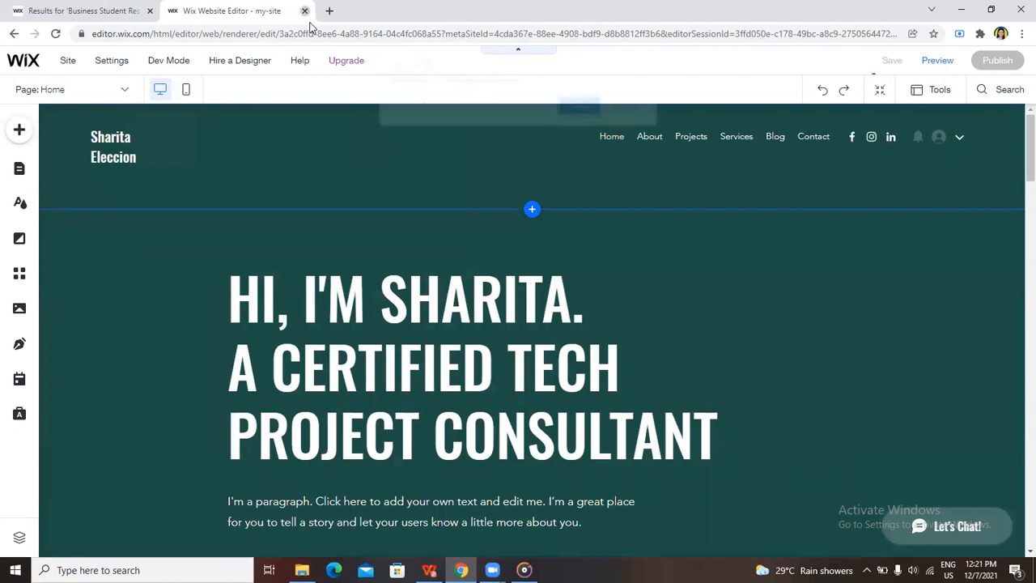
pyautogui.click(581, 107)
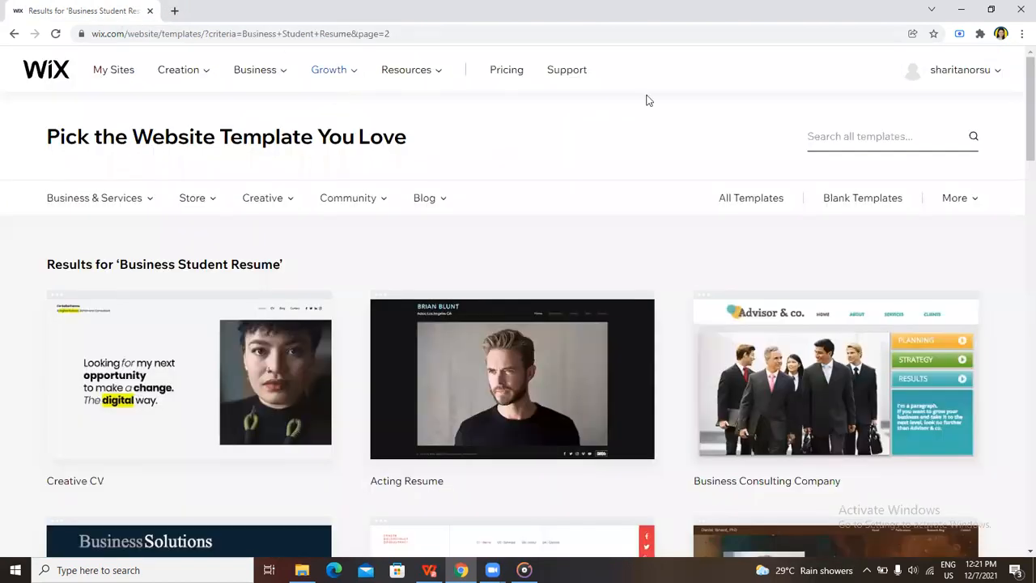
# Sign out of the current Wix account and log in to another account with Facebook
pyautogui.click(998, 72)
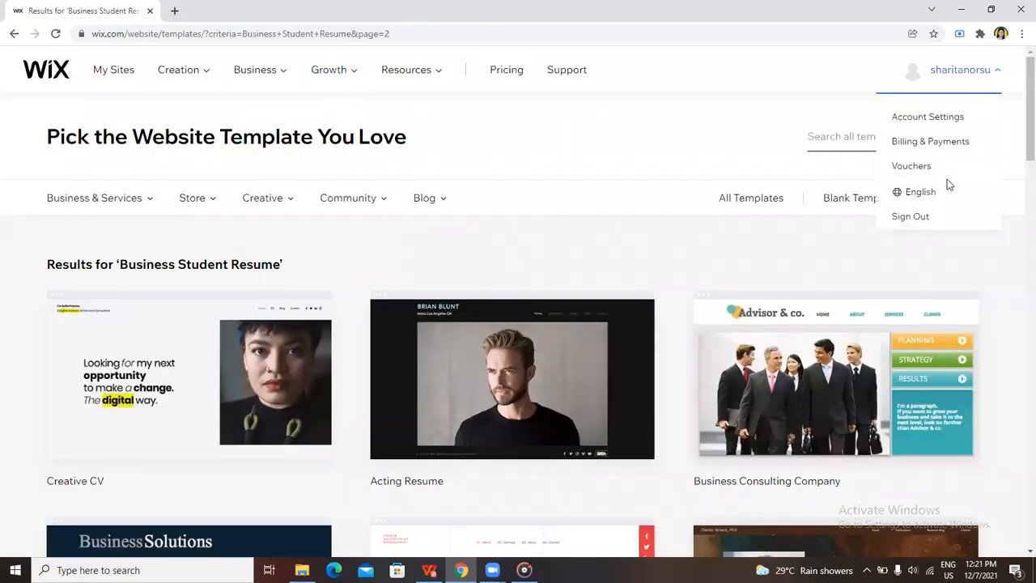
pyautogui.click(914, 220)
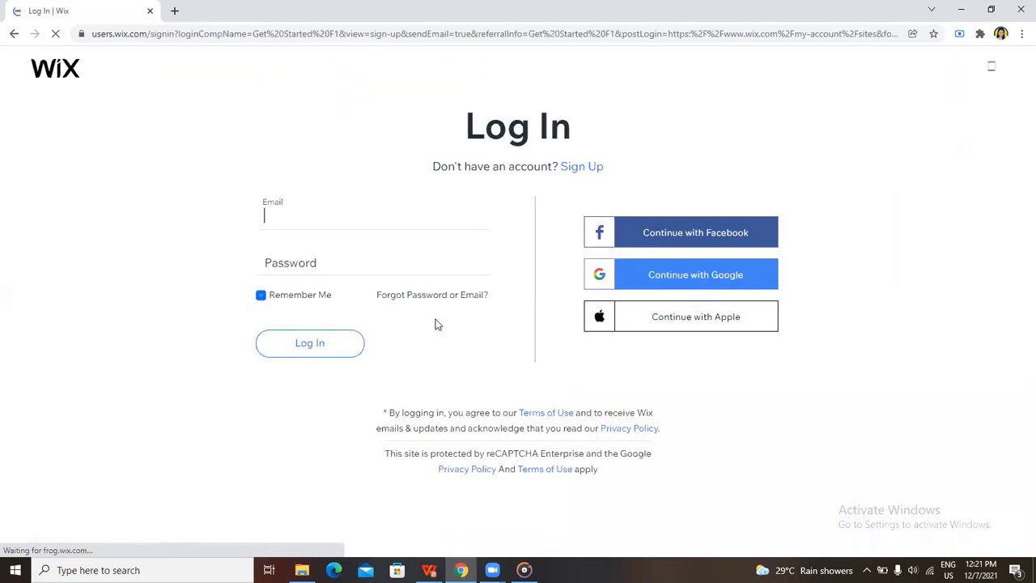
pyautogui.click(772, 236)
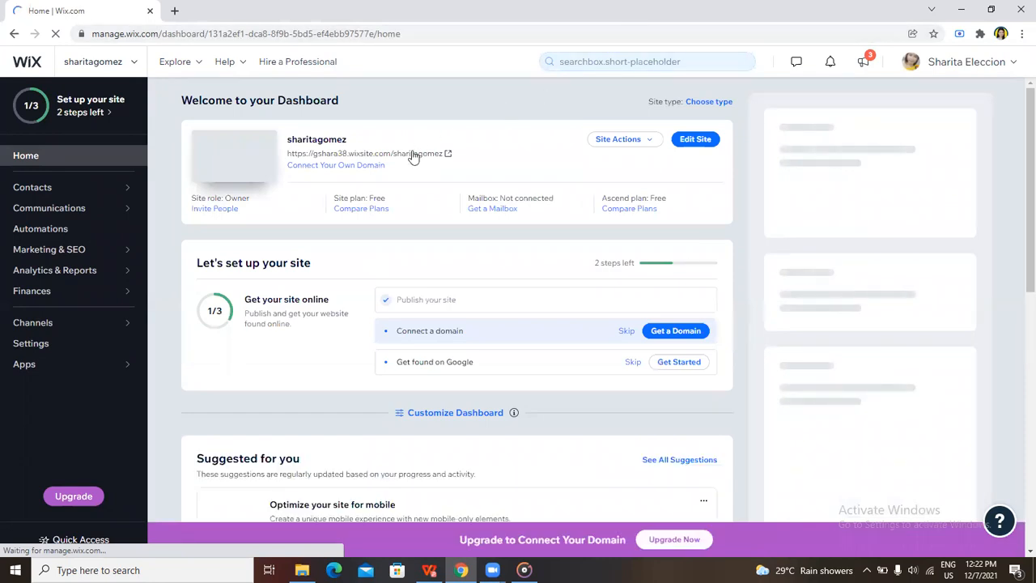
# View the account's existing site live from its dashboard and look over the home page's profile, links and contact footer
pyautogui.click(650, 144)
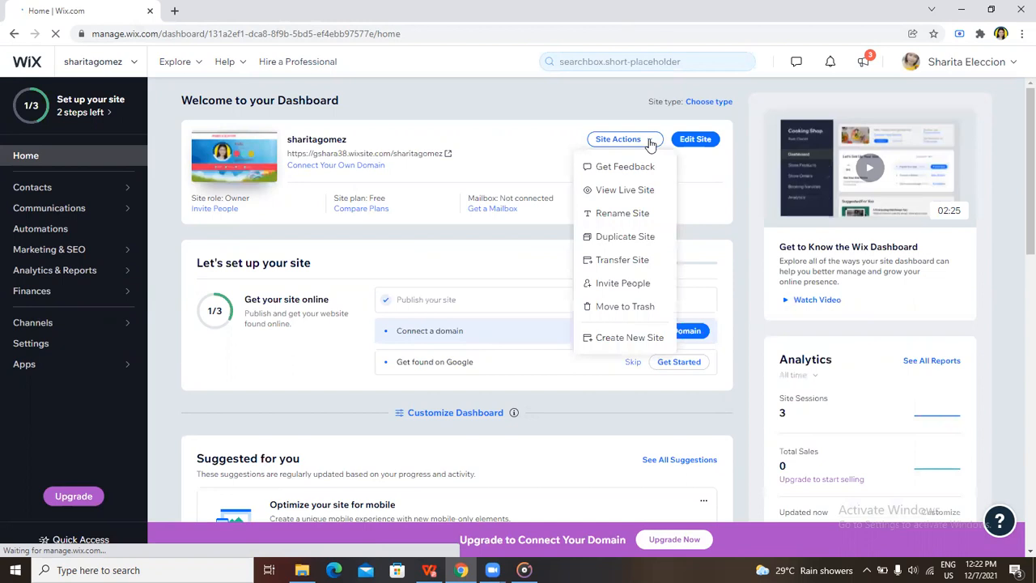
pyautogui.click(632, 191)
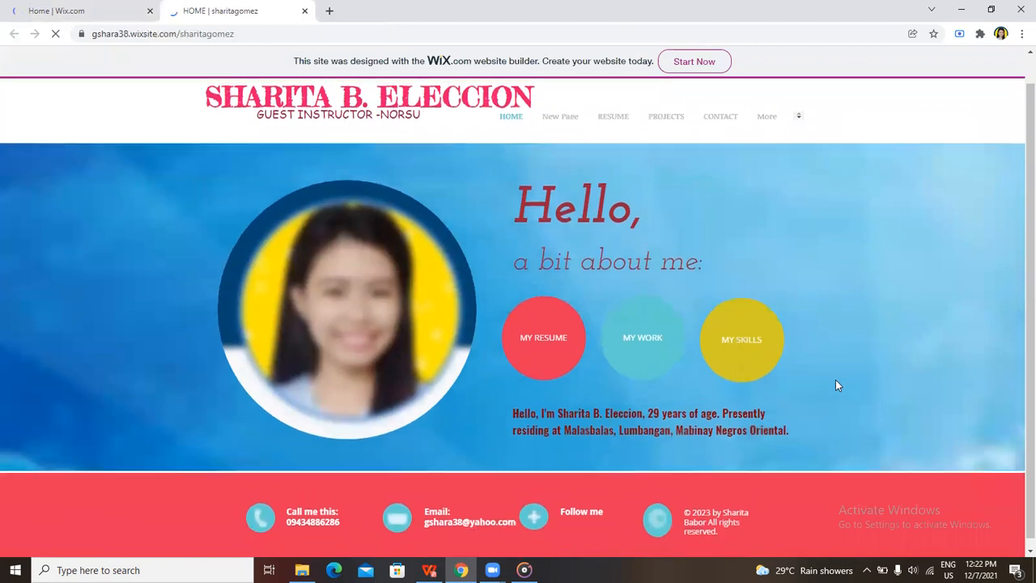
pyautogui.scroll(-2, 835, 379)
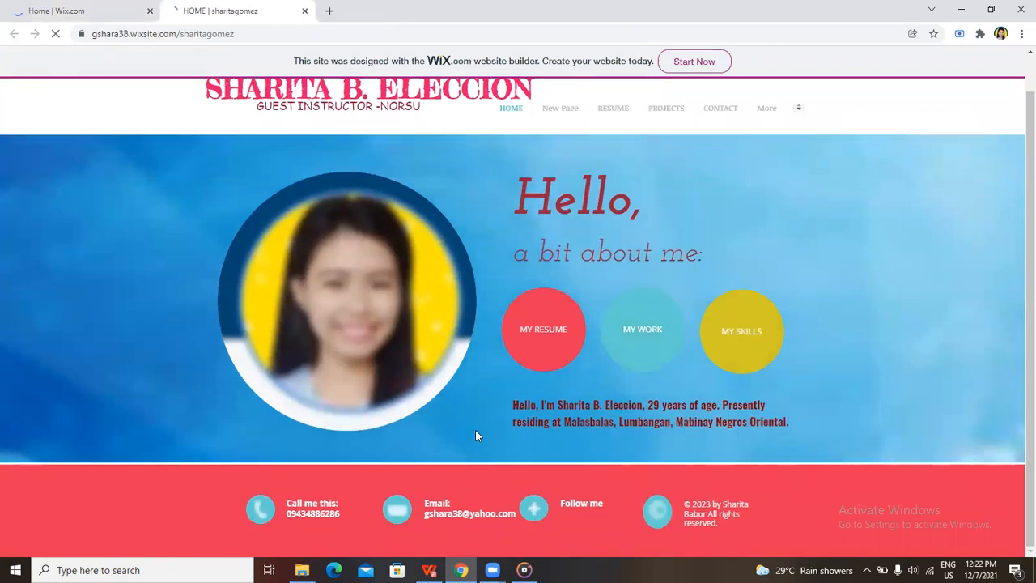
pyautogui.scroll(2, 475, 431)
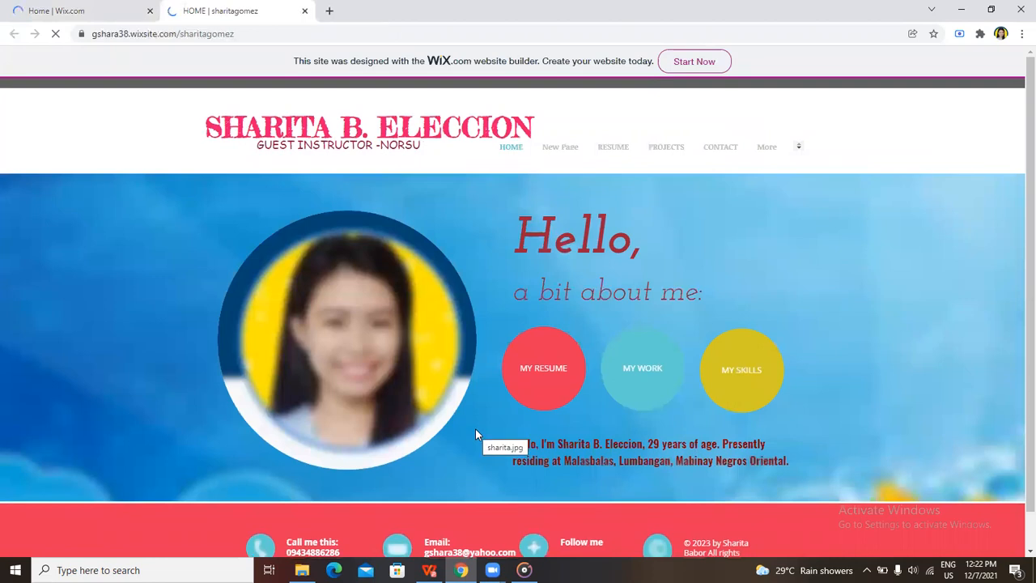
pyautogui.scroll(-1, 475, 434)
pyautogui.scroll(1, 475, 435)
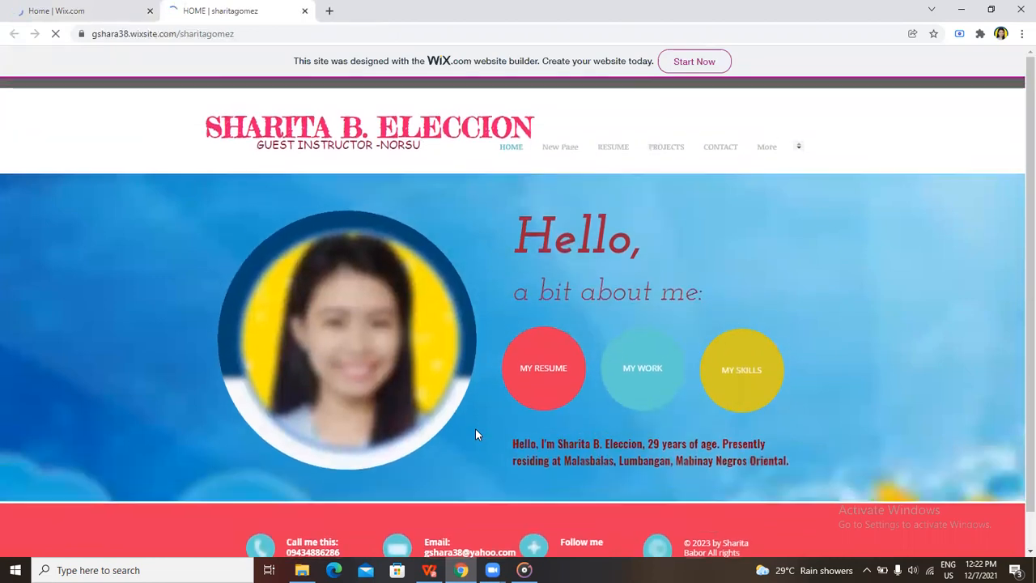
pyautogui.scroll(-1, 475, 434)
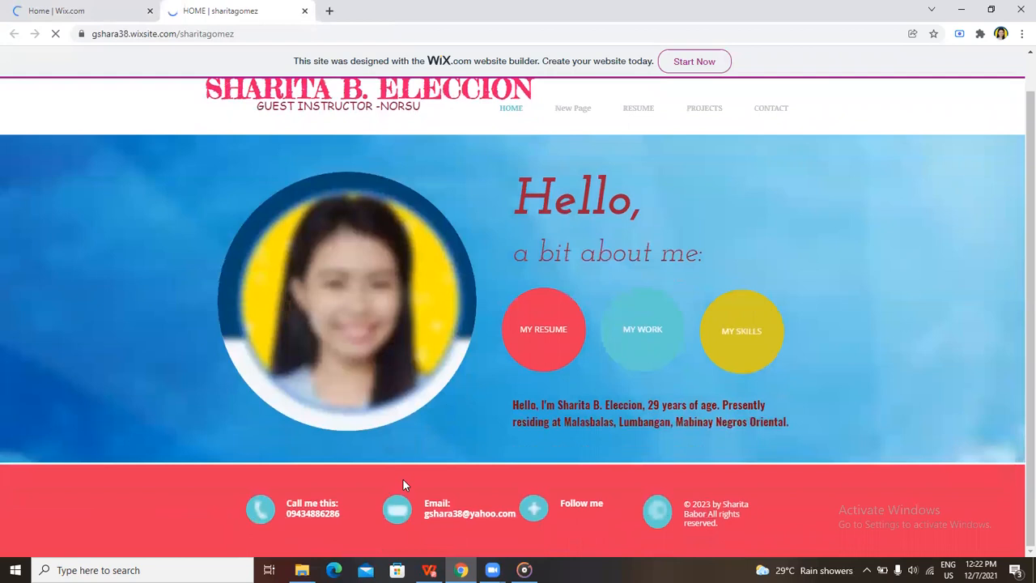
# Open the resume PDF linked from MY RESUME on the live home page and look through its sections
pyautogui.click(539, 332)
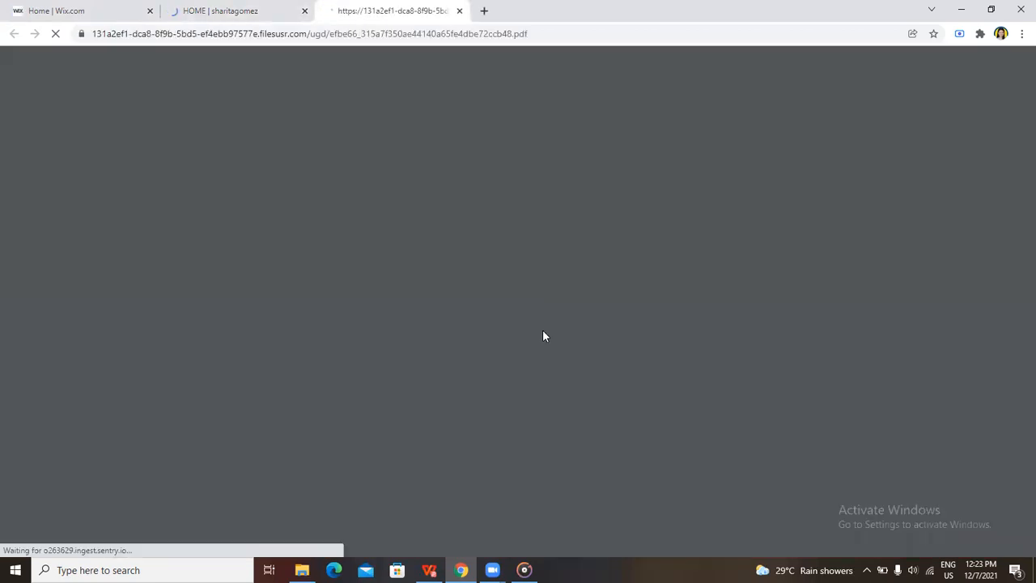
pyautogui.scroll(-2, 543, 332)
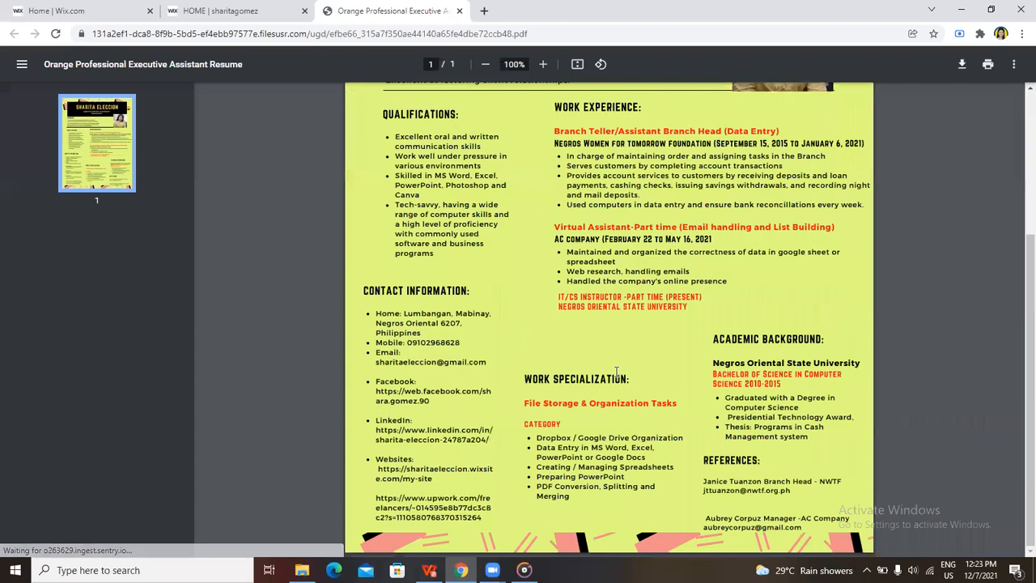
pyautogui.scroll(2, 610, 360)
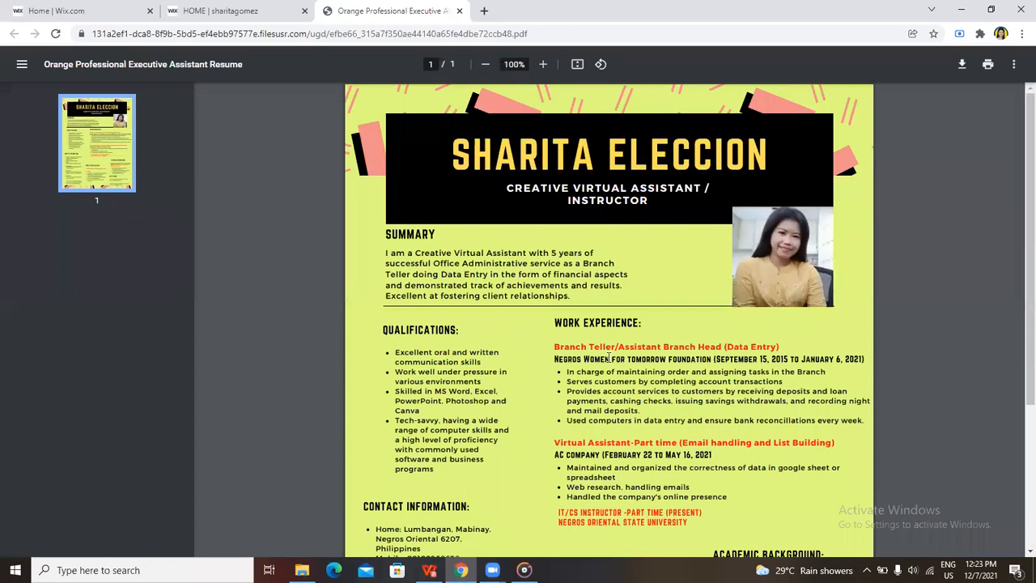